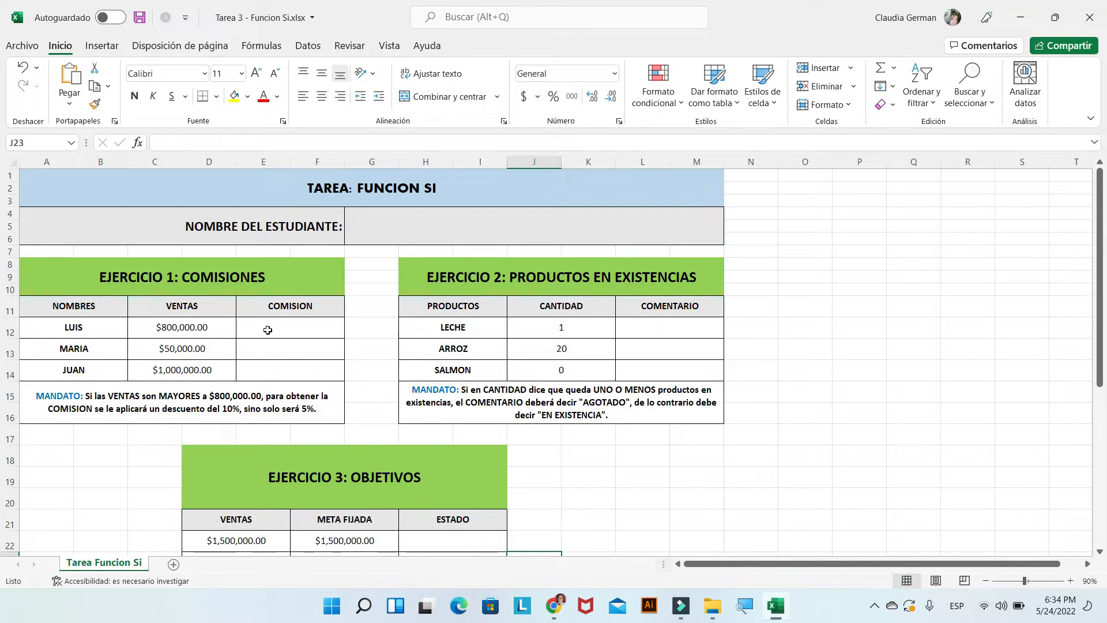
Begin an SI formula in cell E12, the first COMISION cell of the EJERCICIO 1 table.
click(268, 329)
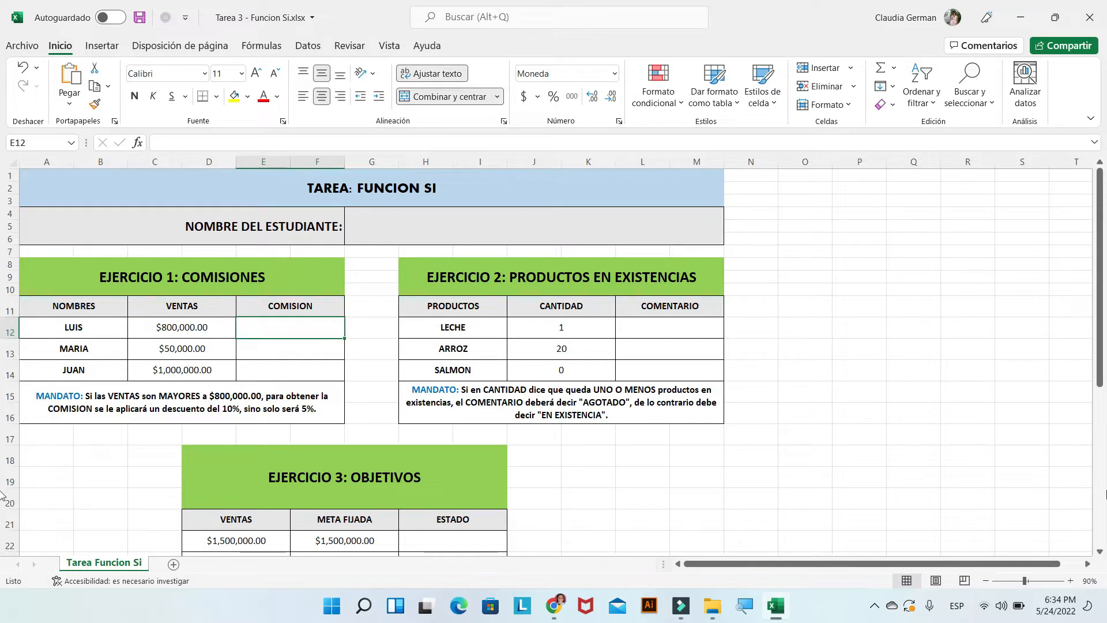
click(1071, 581)
click(1070, 580)
click(1070, 581)
click(1070, 580)
click(1071, 580)
click(1070, 581)
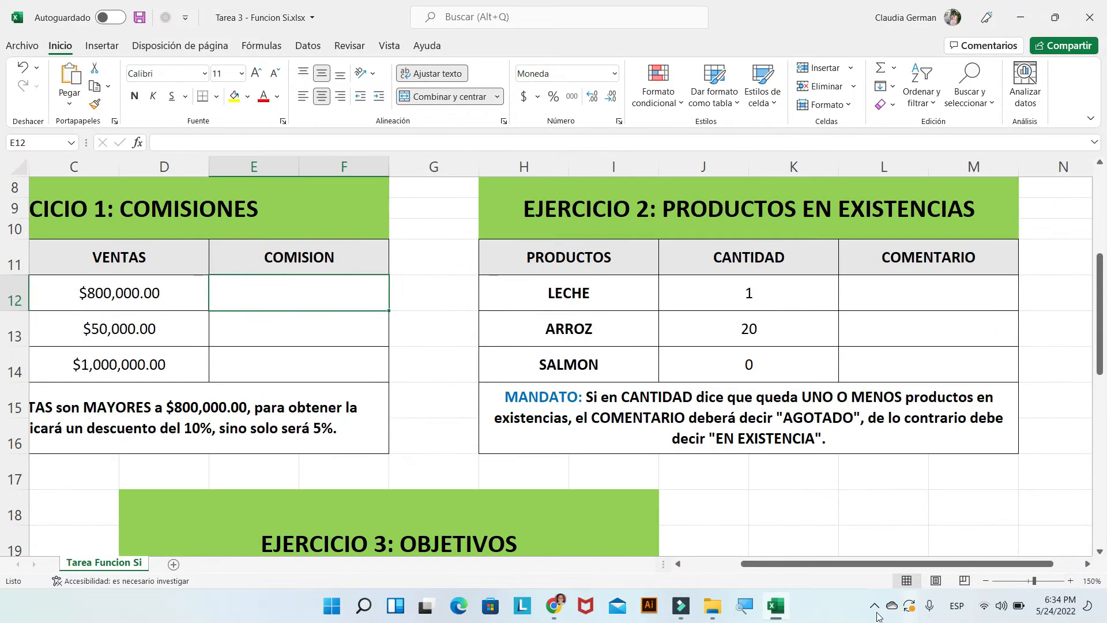
drag(843, 569, 786, 570)
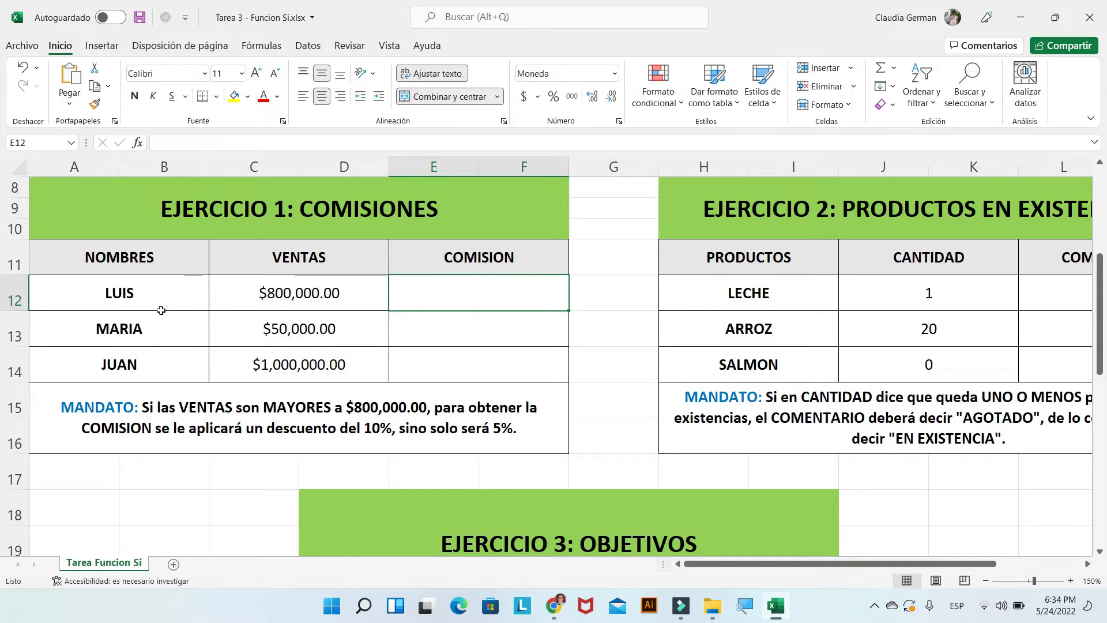
double_click(431, 294)
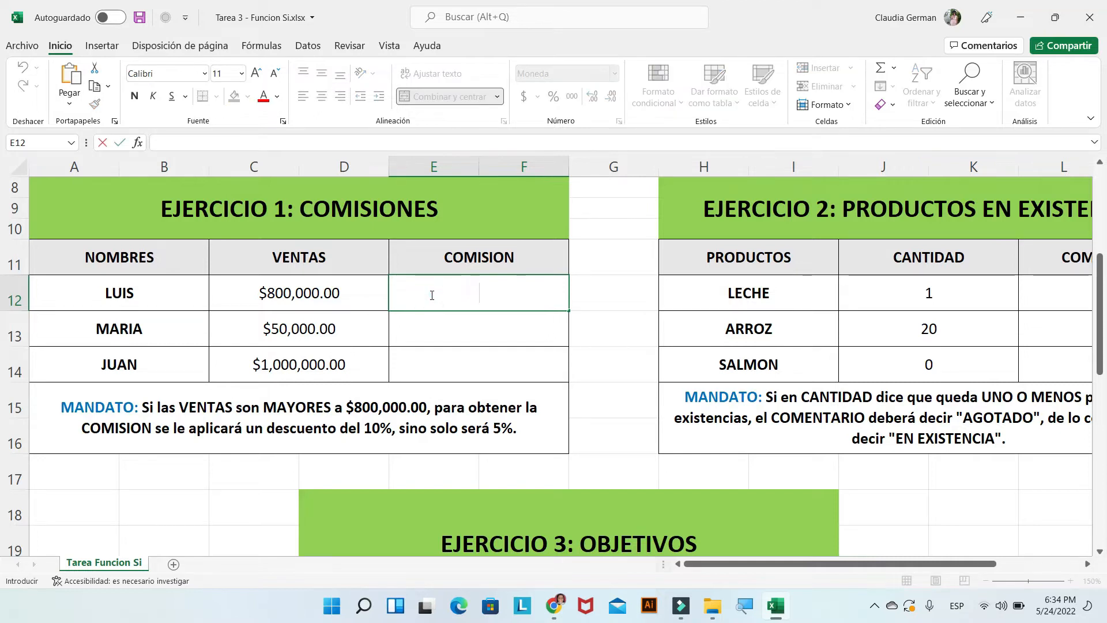
text(i)
key(Num_Lock)
key(BackSpace)
key(super+space)
text(=)
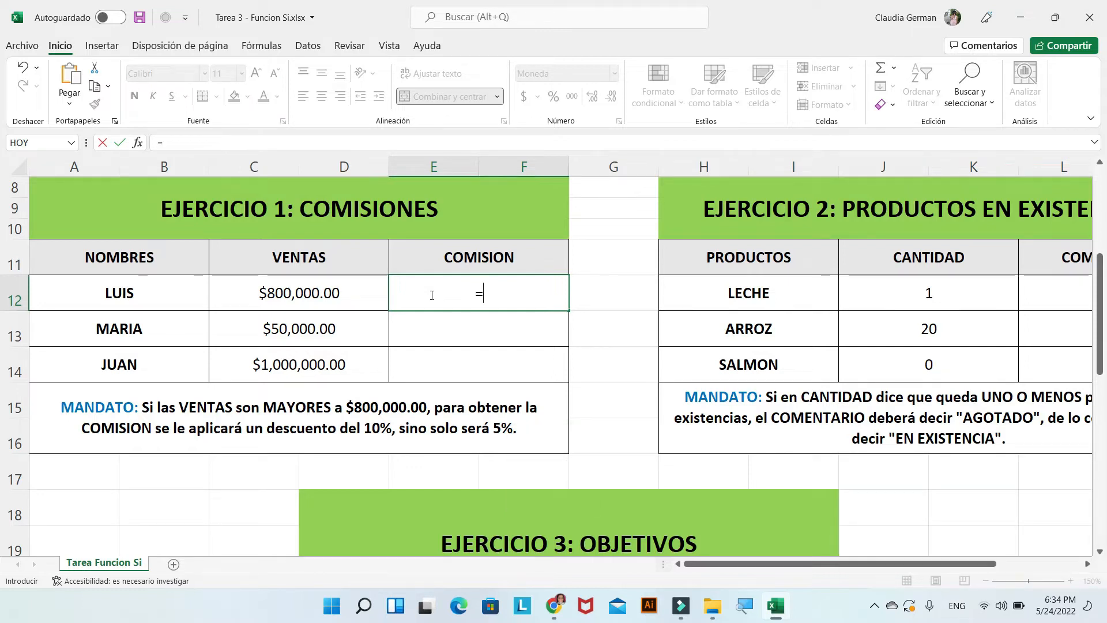
text(si)
key(Tab)
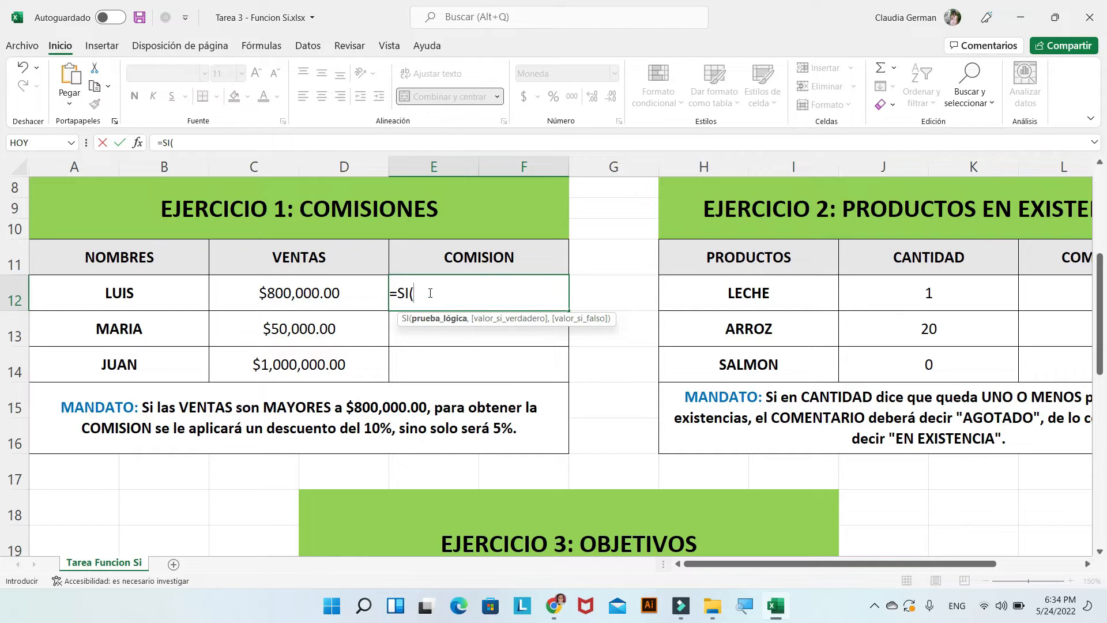
Open the SI function arguments for E12 clear of the table and set the logical test to C12>=800000.
click(138, 144)
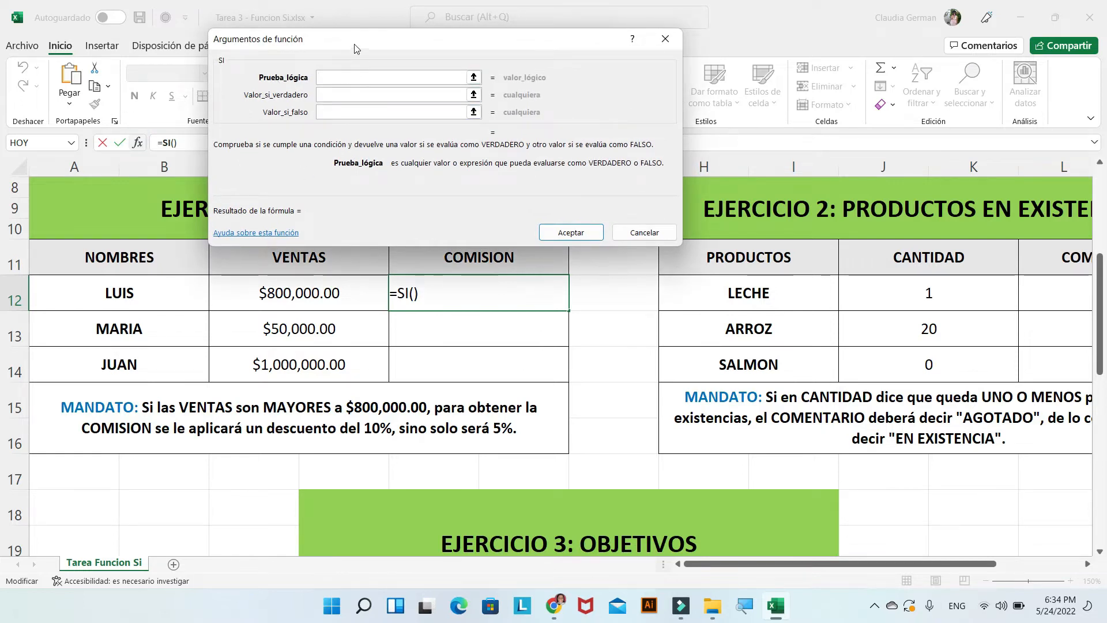
drag(354, 40, 724, 176)
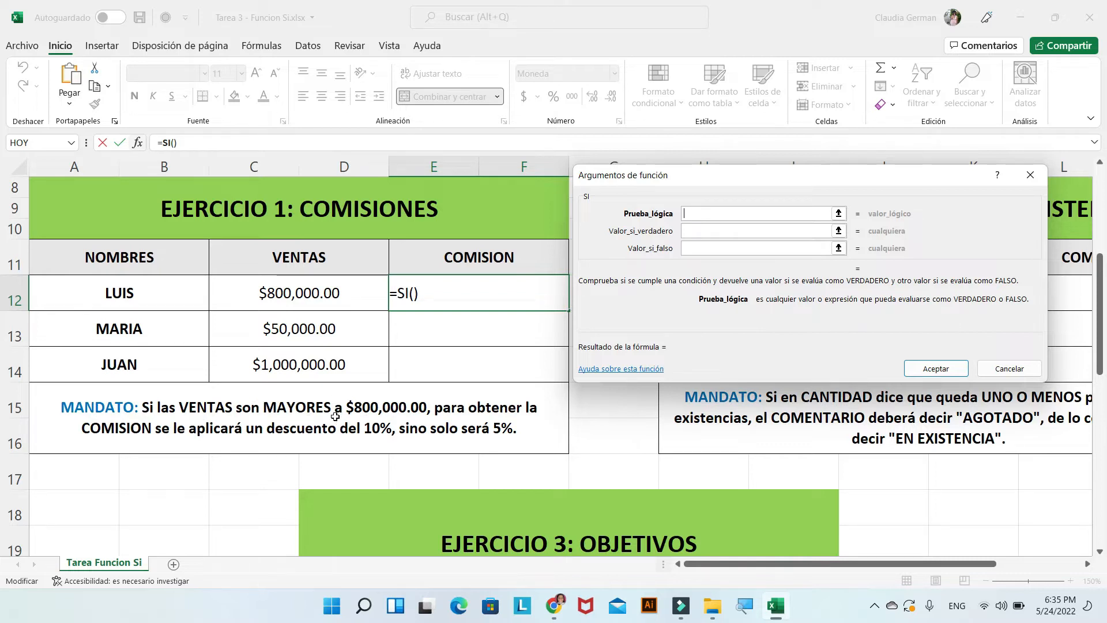
click(780, 220)
click(289, 295)
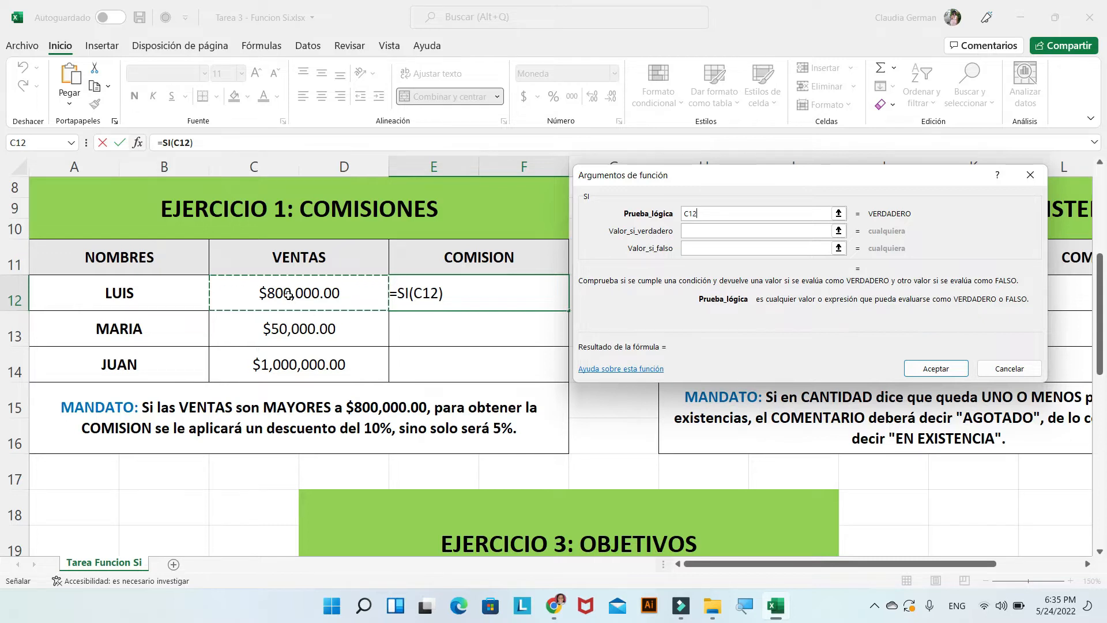
text(>=)
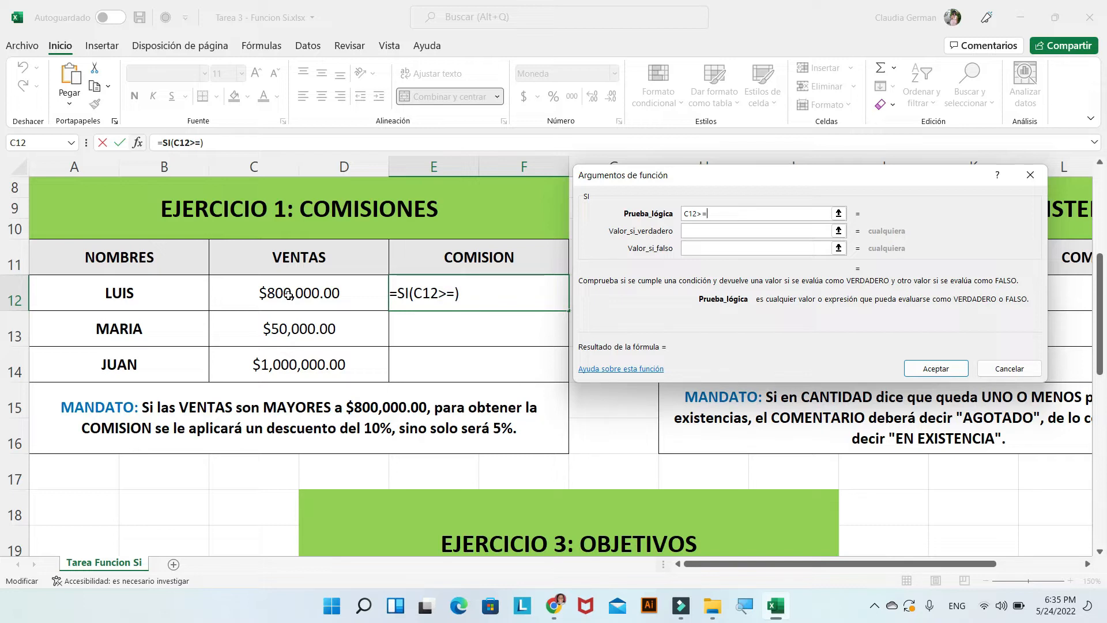
text(800000)
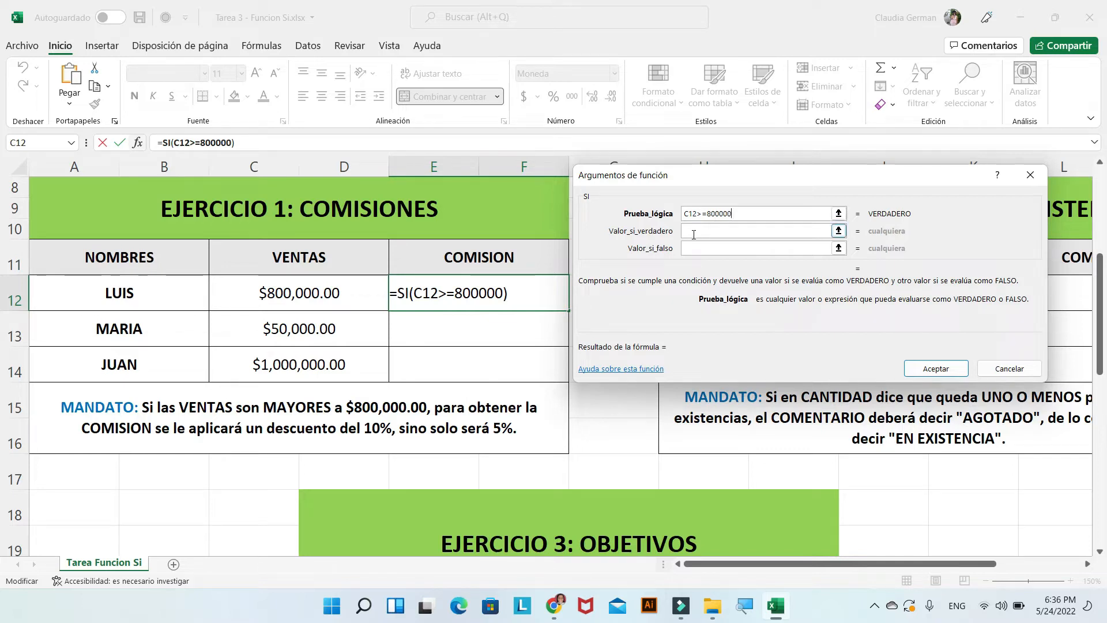
Set the value-if-true argument of the SI function to C12*10%.
click(711, 229)
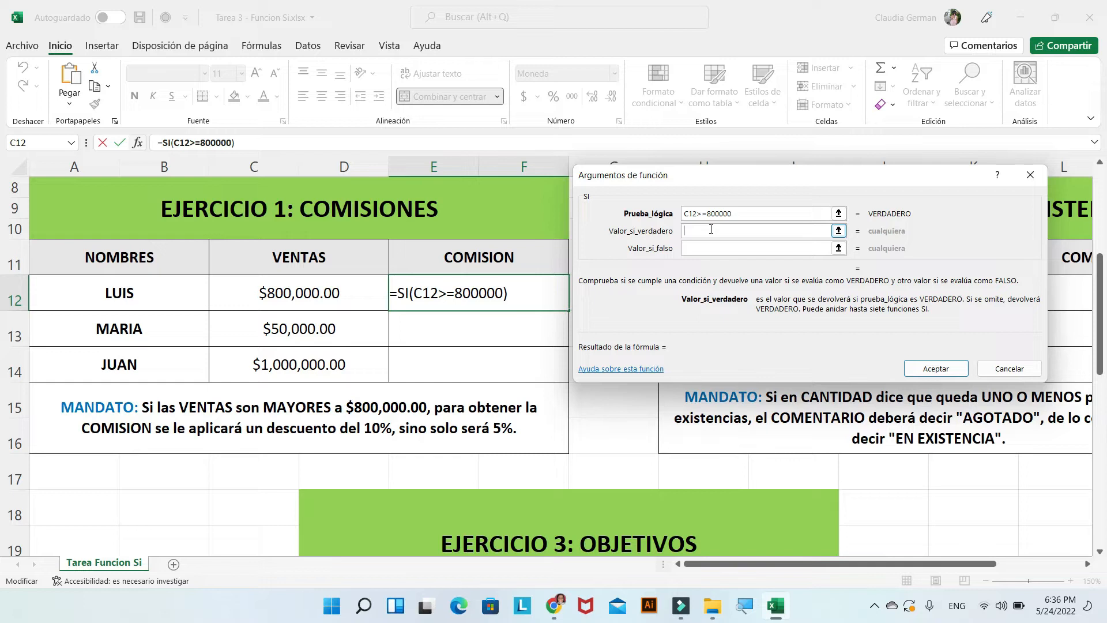
click(283, 292)
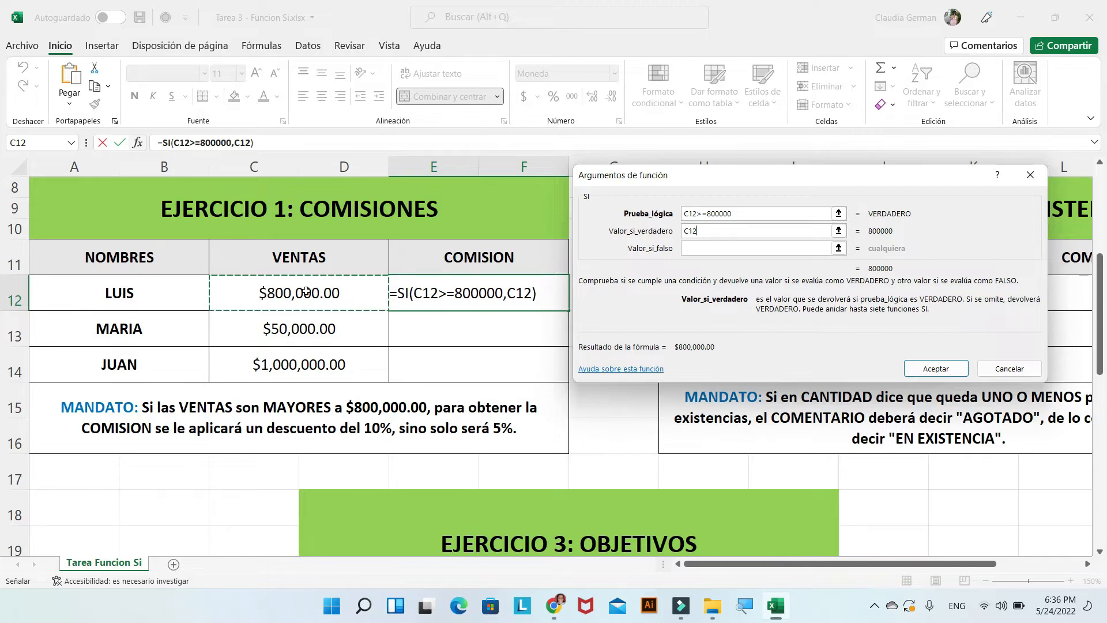
text(*)
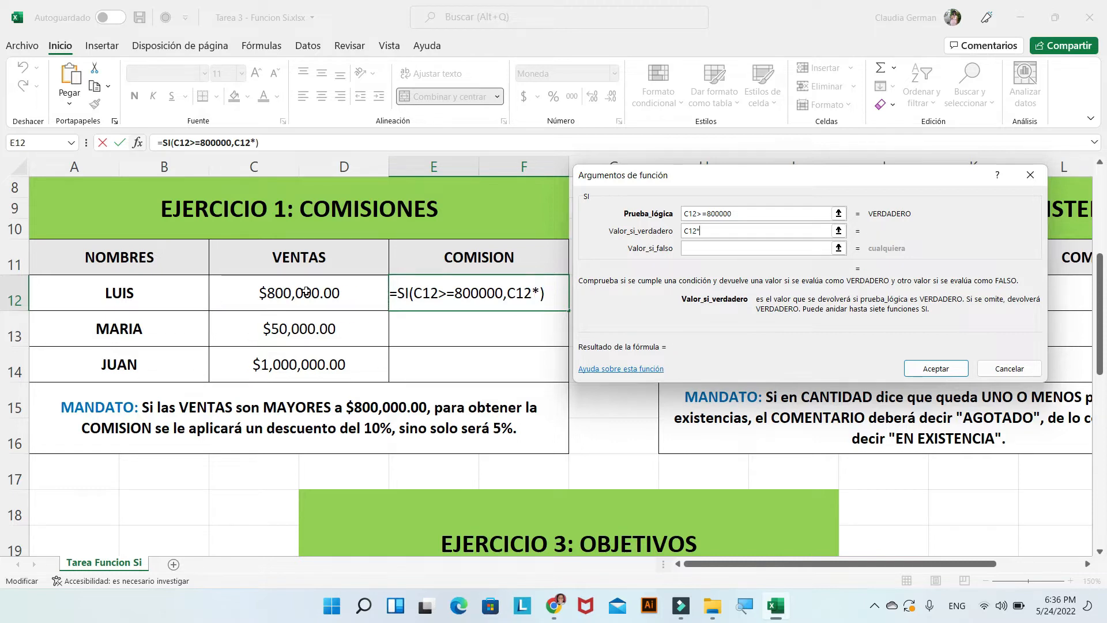
key(Num_Lock)
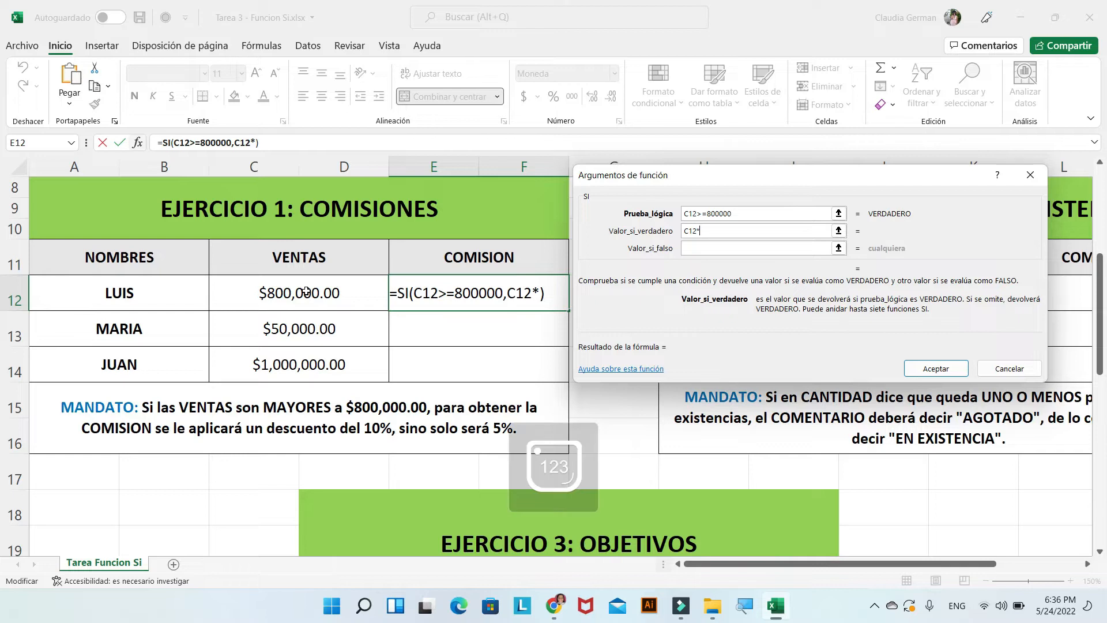
text(10)
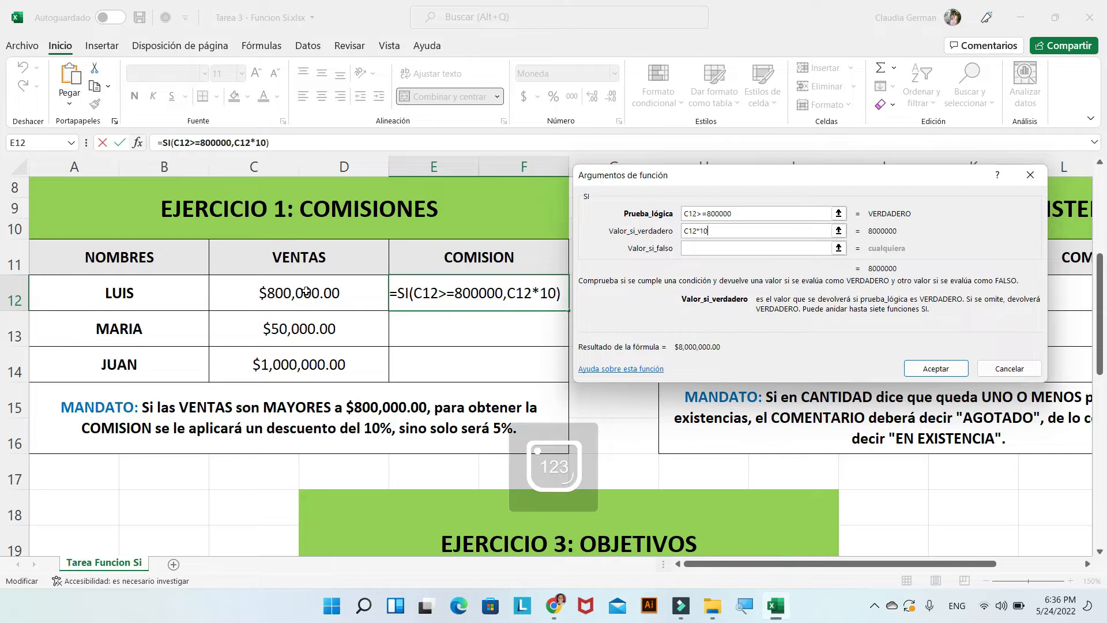
text(%)
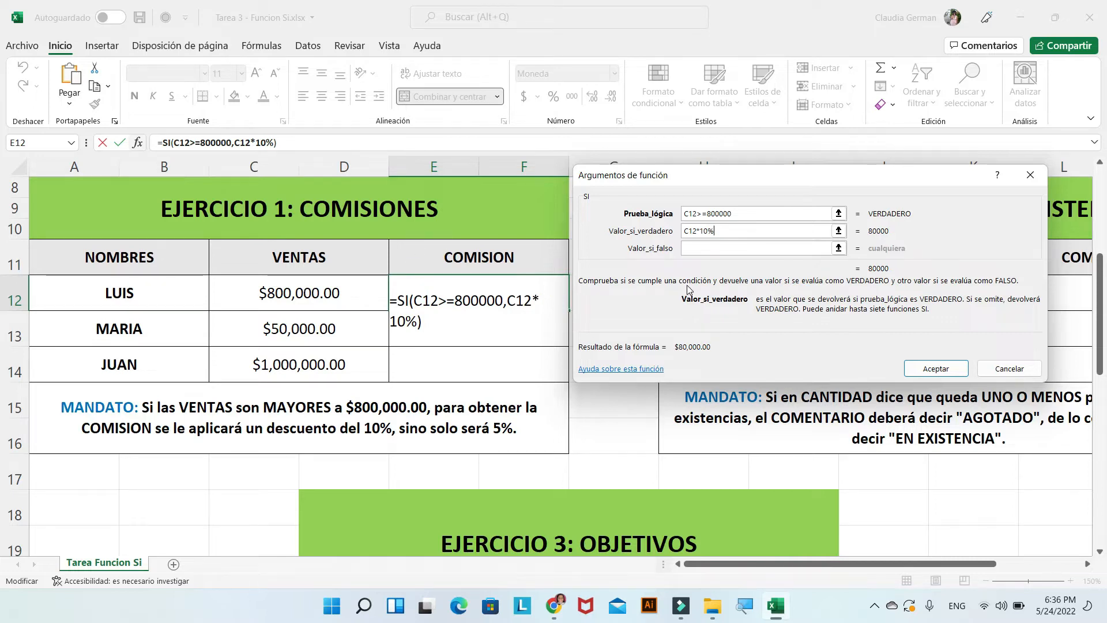
Set the value-if-false argument to C12*5% and accept the SI formula in E12.
click(709, 248)
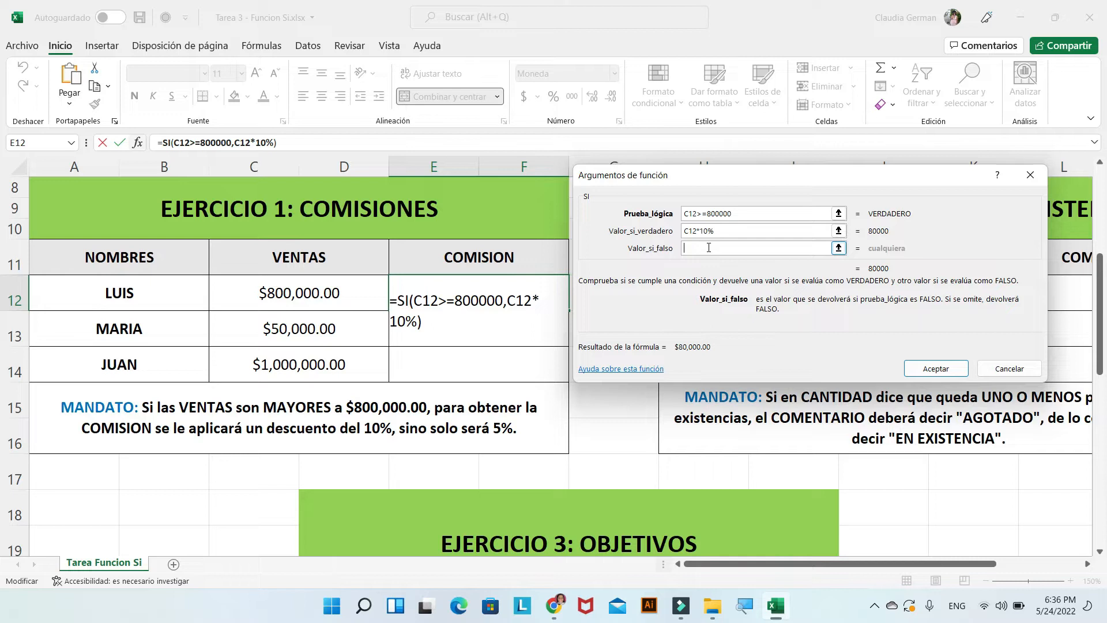
click(282, 304)
text(*5)
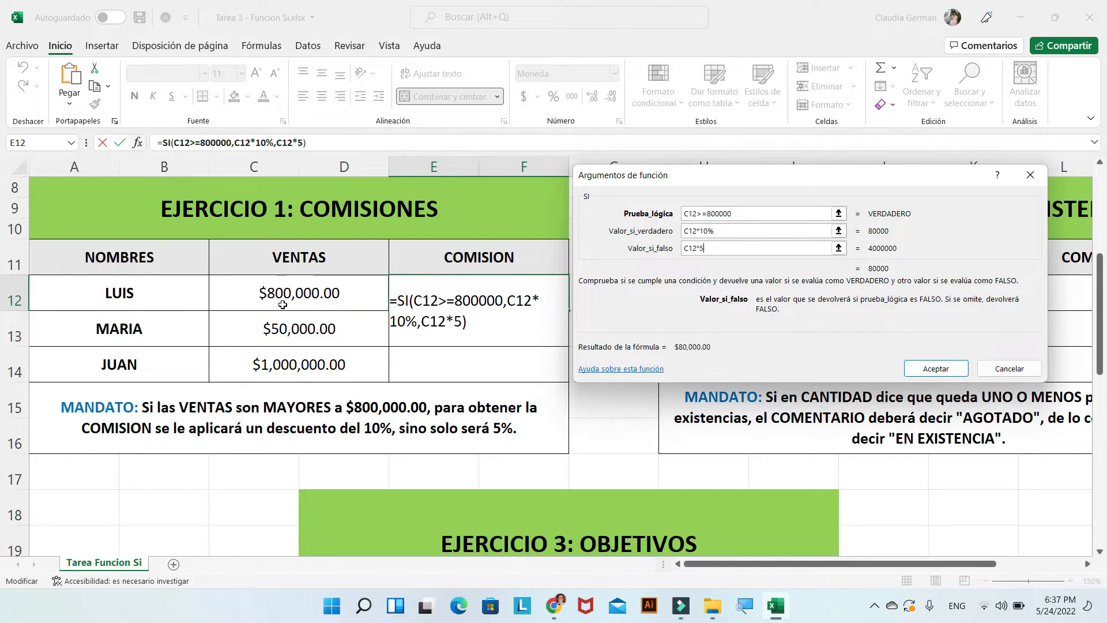
text(%)
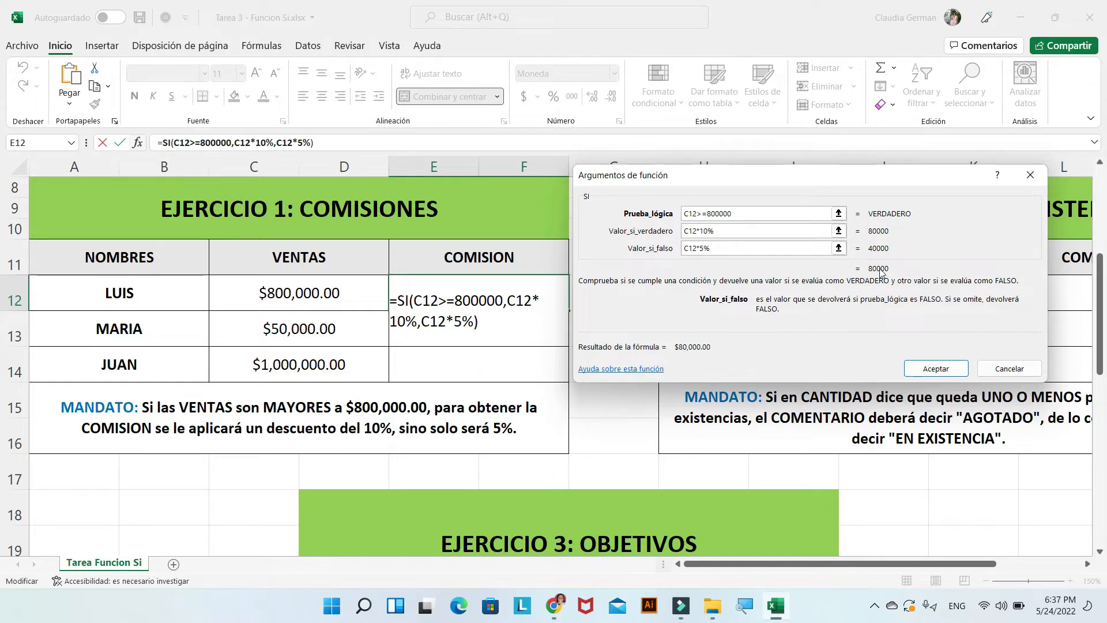
click(923, 370)
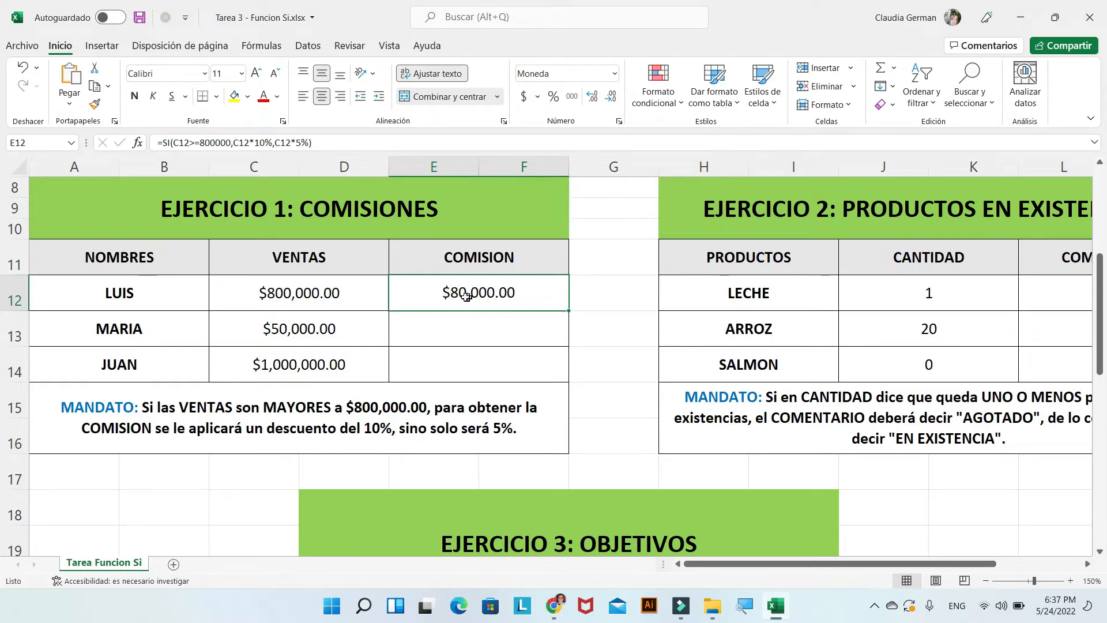
Change the VENTAS amount in cell C12 to 799999.
click(282, 296)
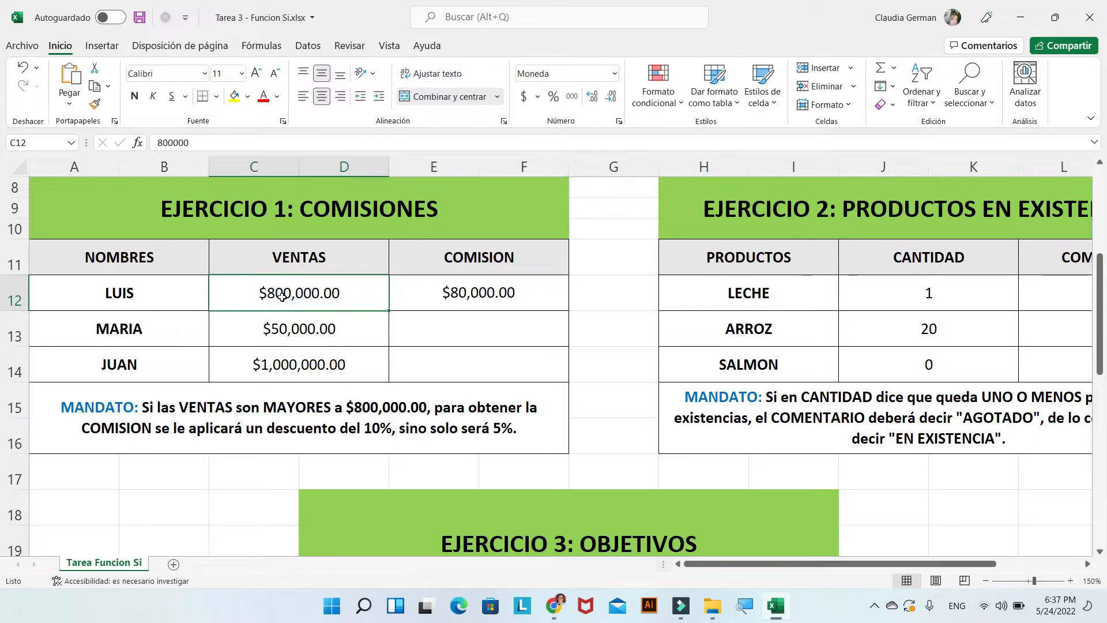
text(7)
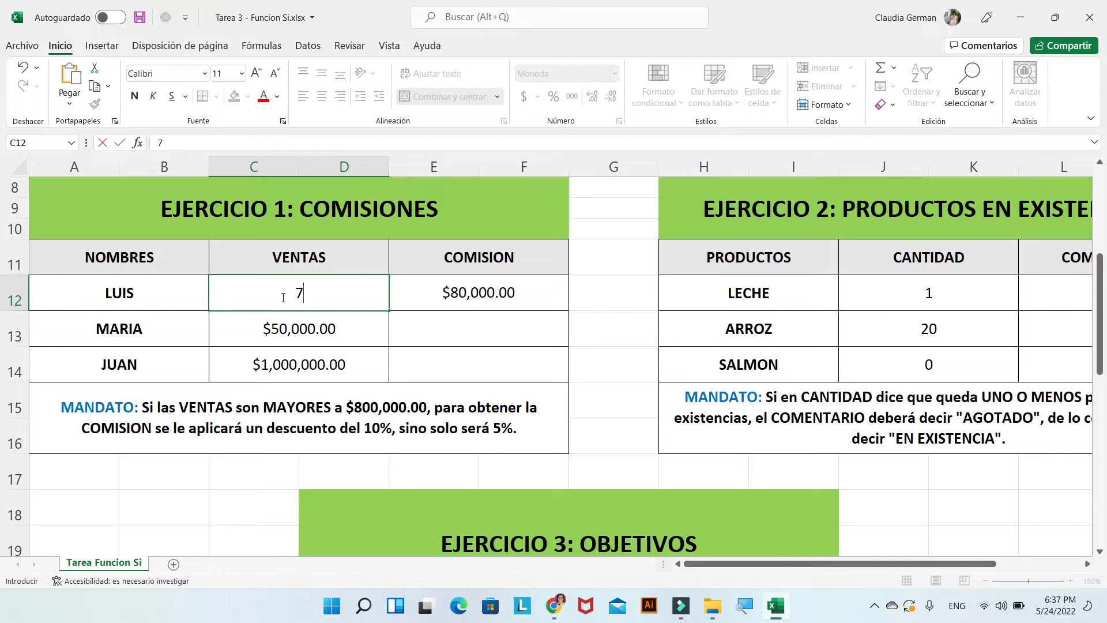
text(99,)
text(99999)
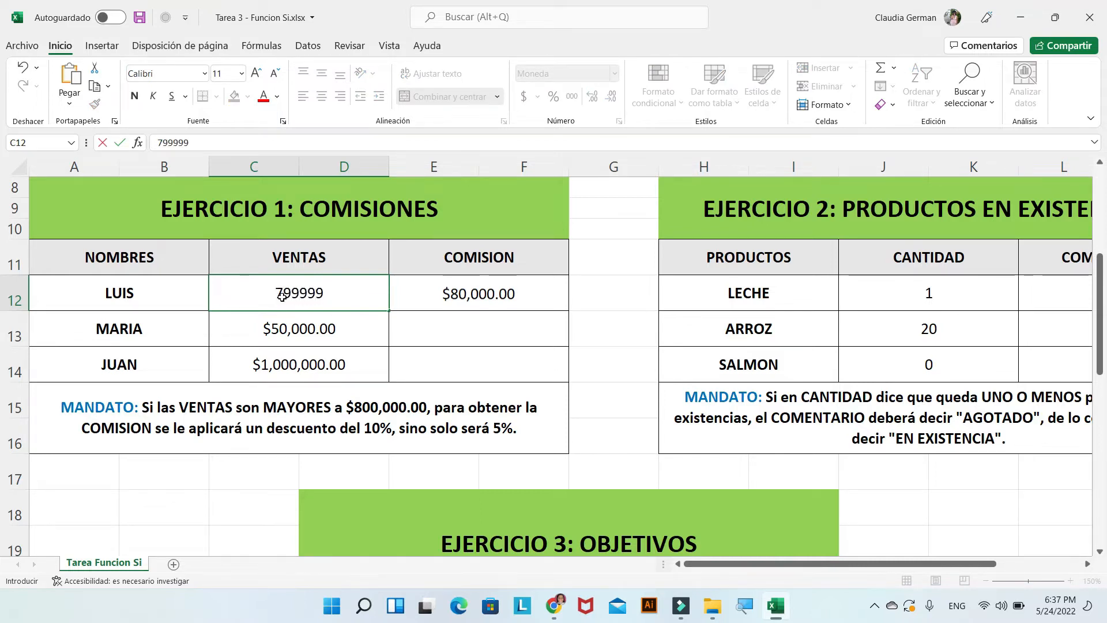
key(Return)
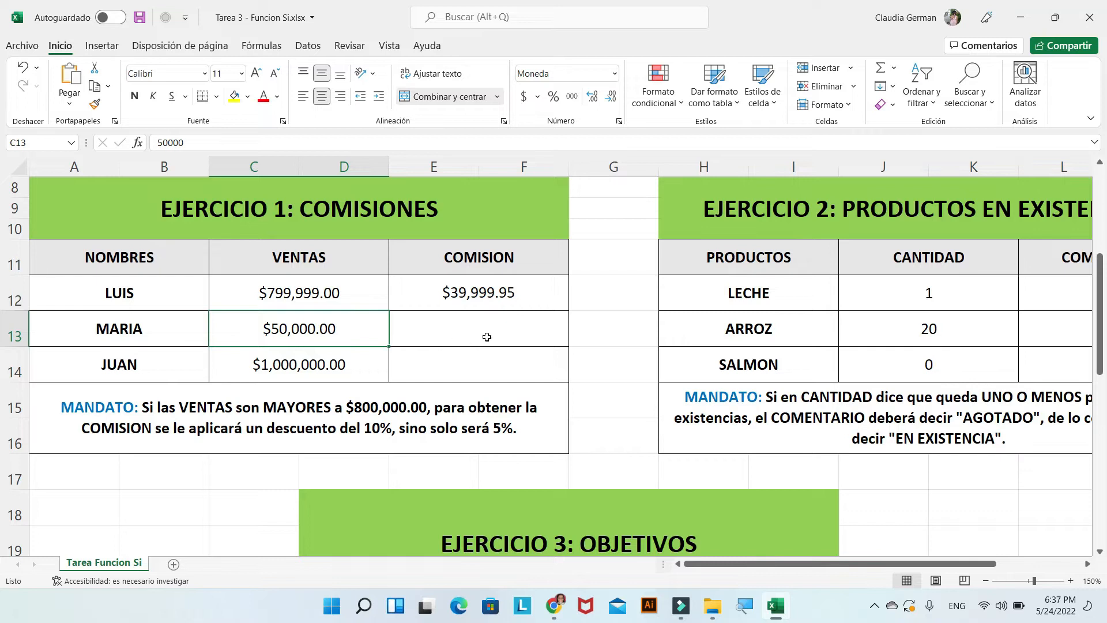
Begin an SI formula in cell E13, the second COMISION cell of the EJERCICIO 1 table.
double_click(443, 324)
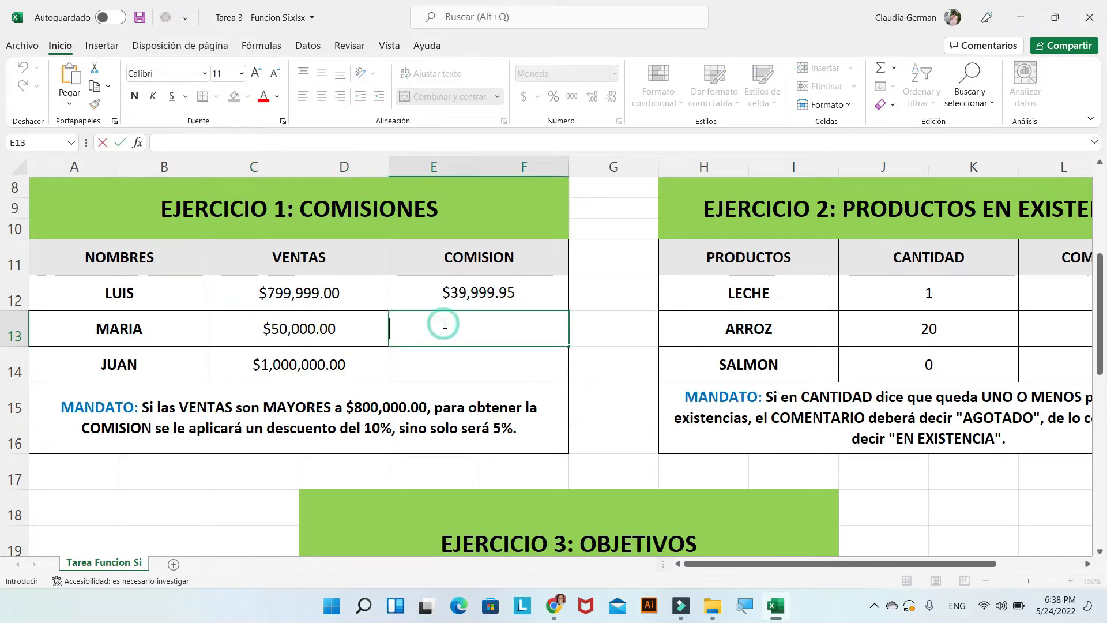
text(=)
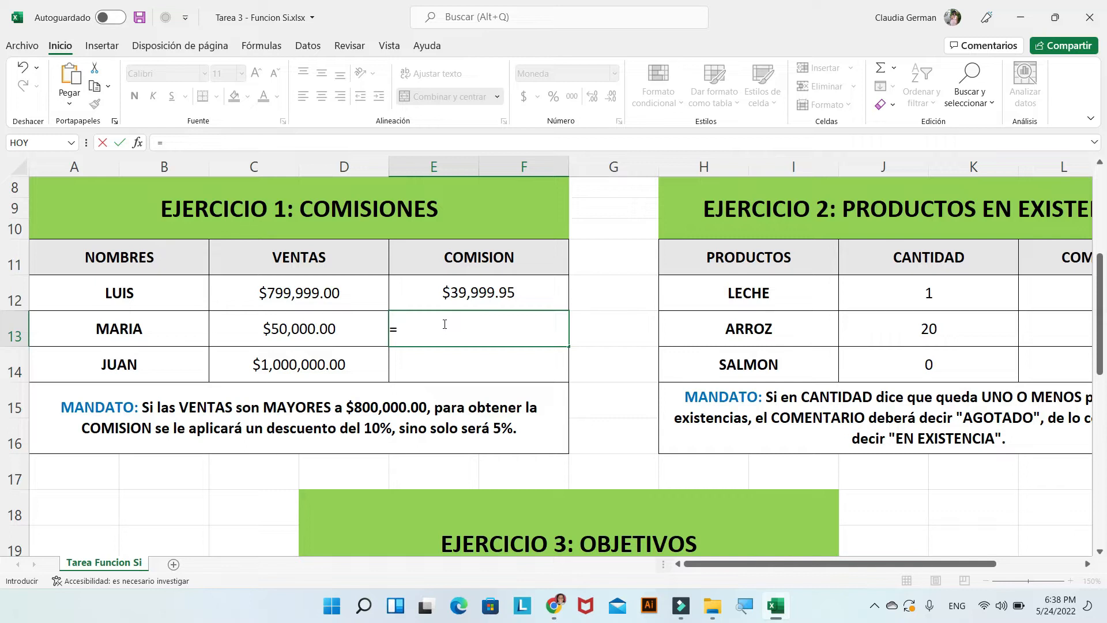
text(IF)
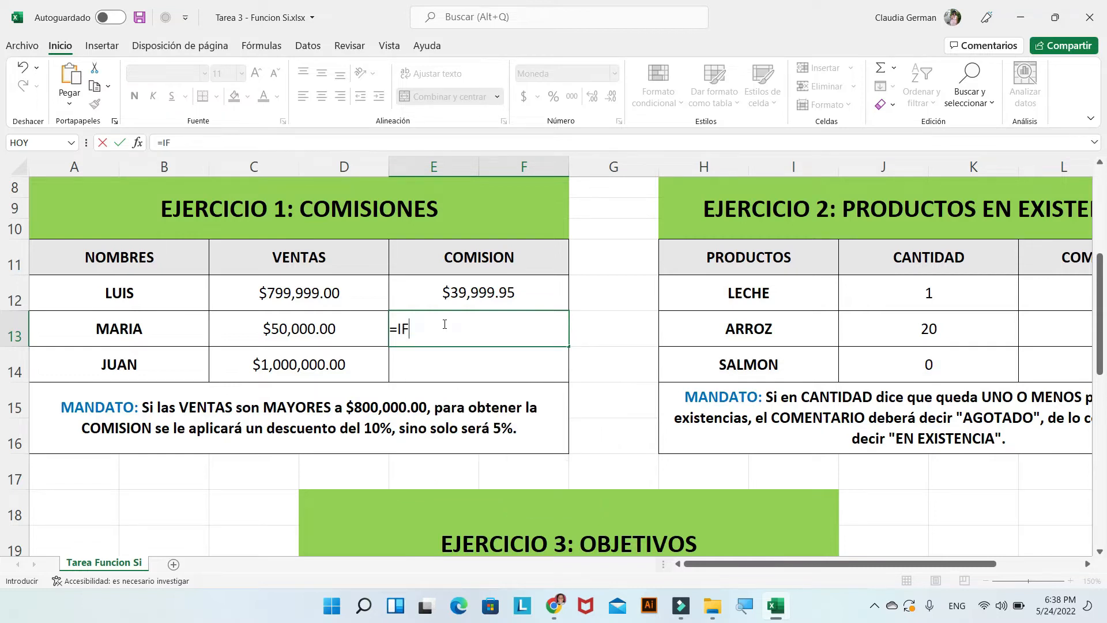
key(BackSpace)
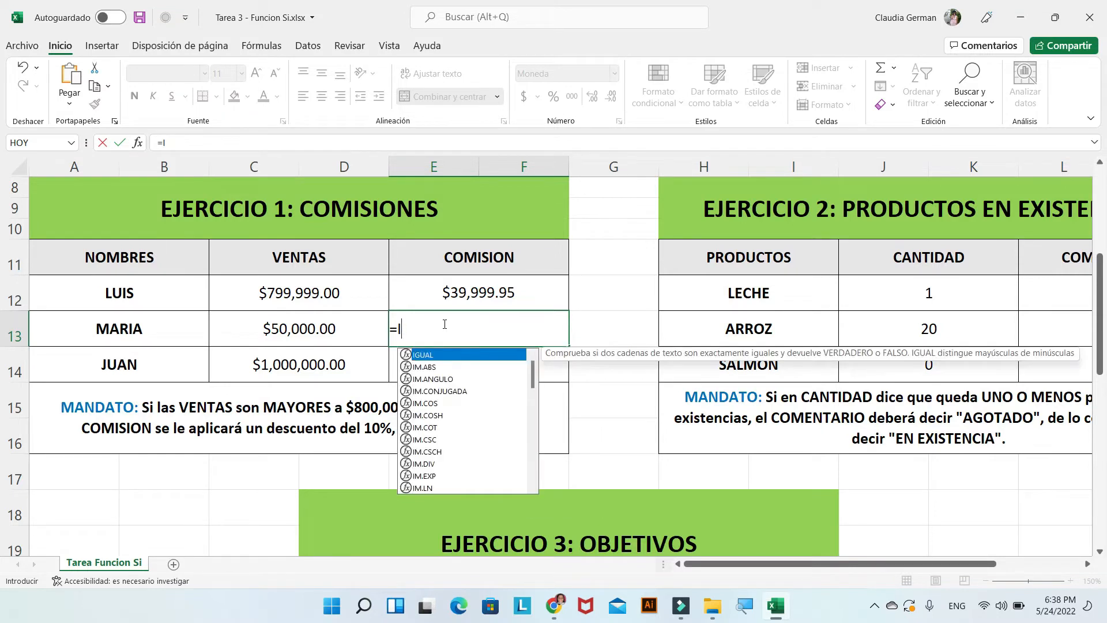
key(BackSpace)
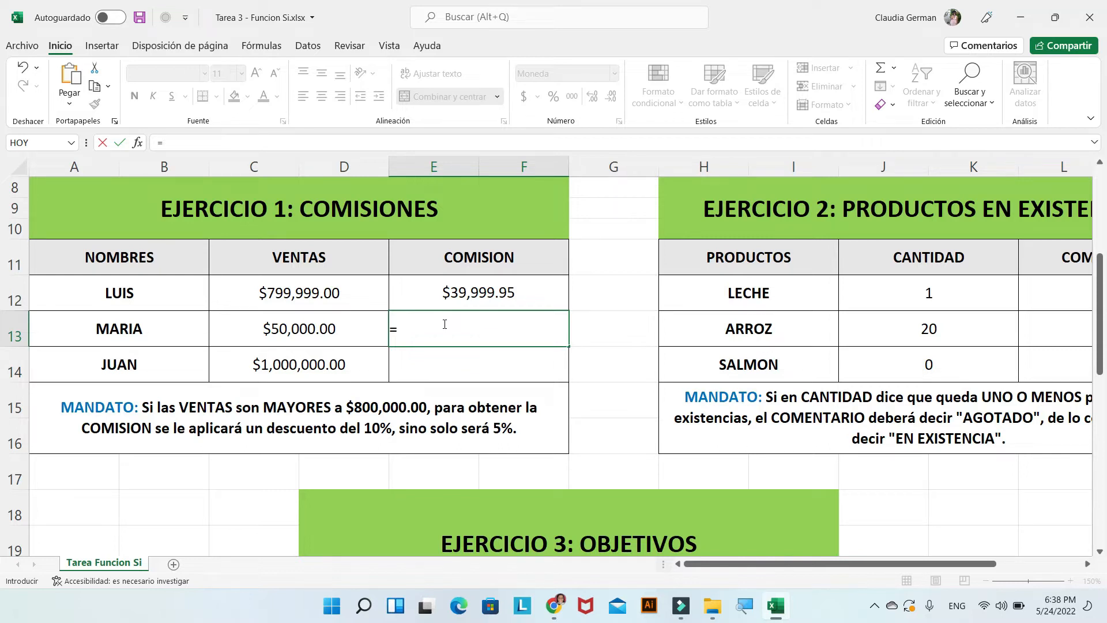
text(SI)
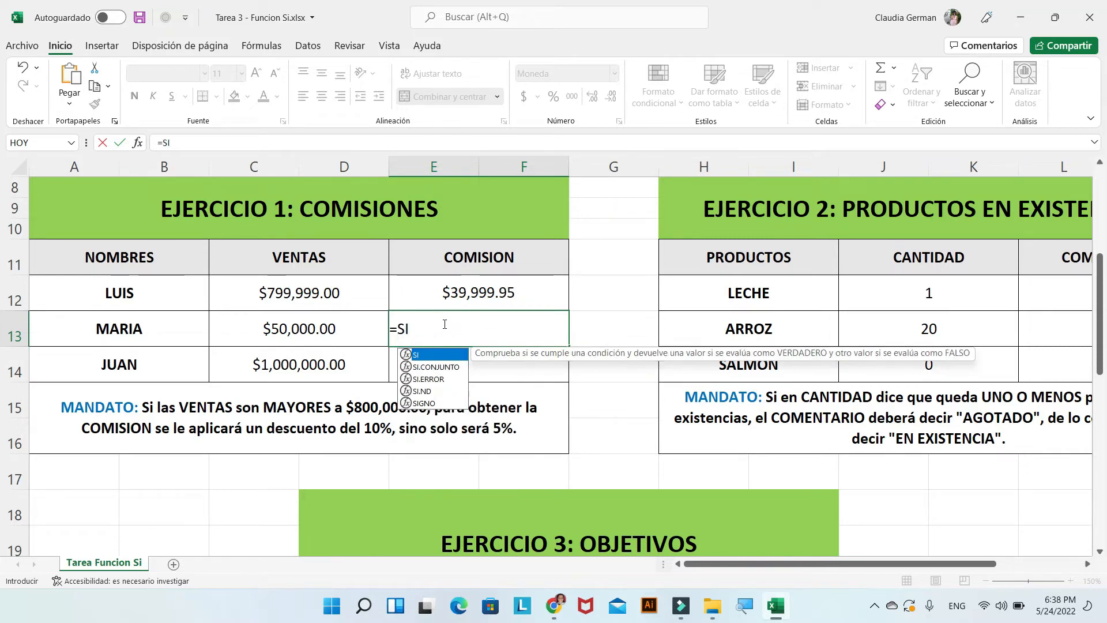
double_click(433, 357)
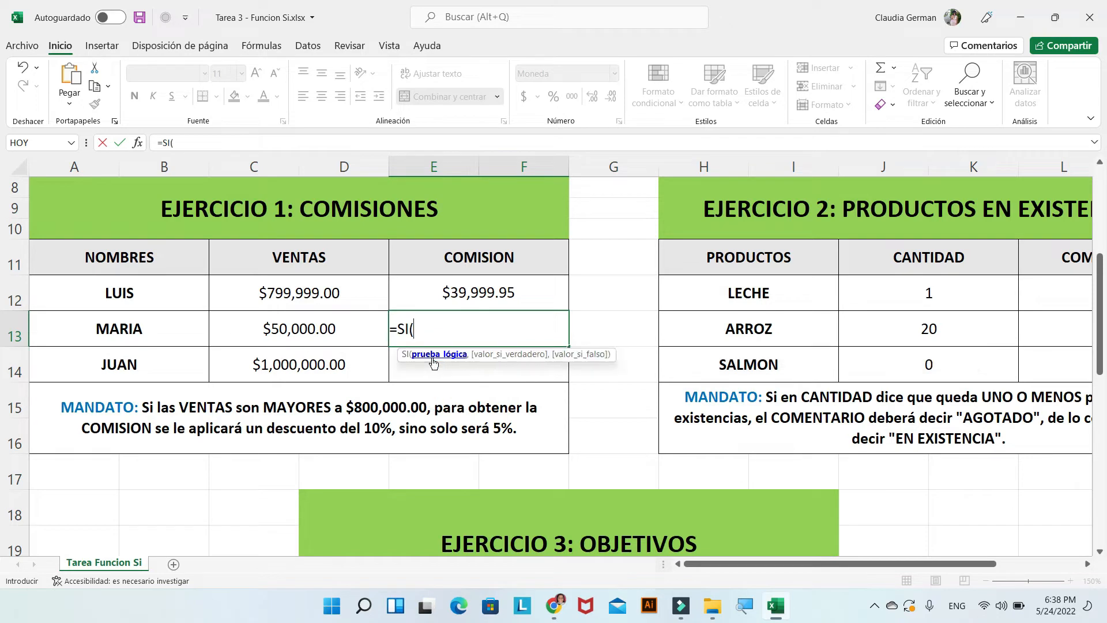
Open the function arguments for the SI formula in E13 and set its logical test to C13>=800000.
click(137, 143)
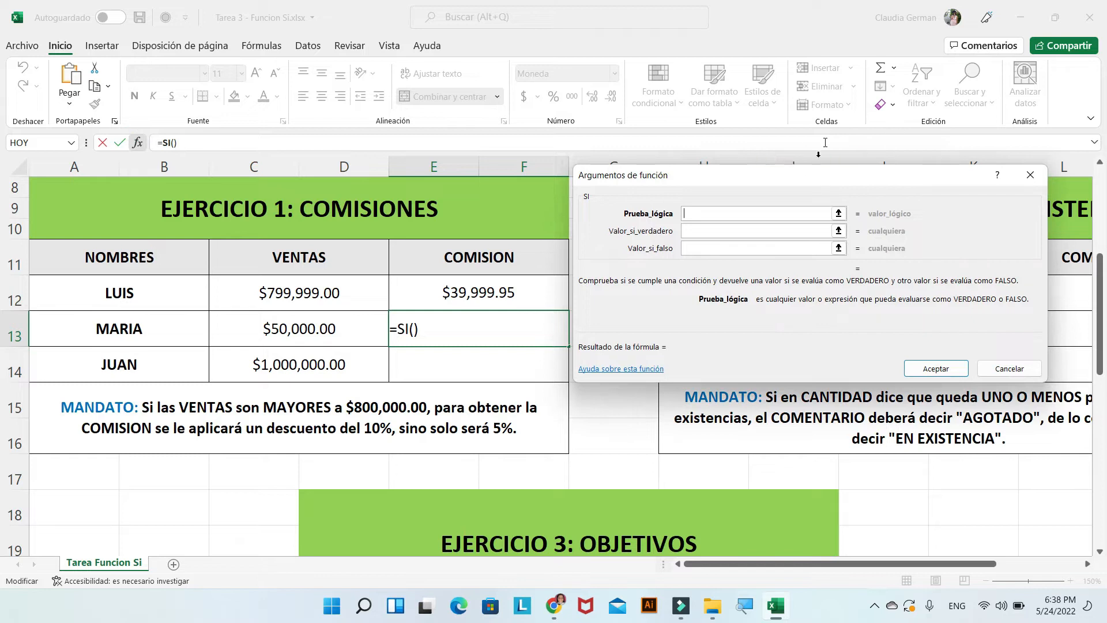
drag(673, 182, 470, 214)
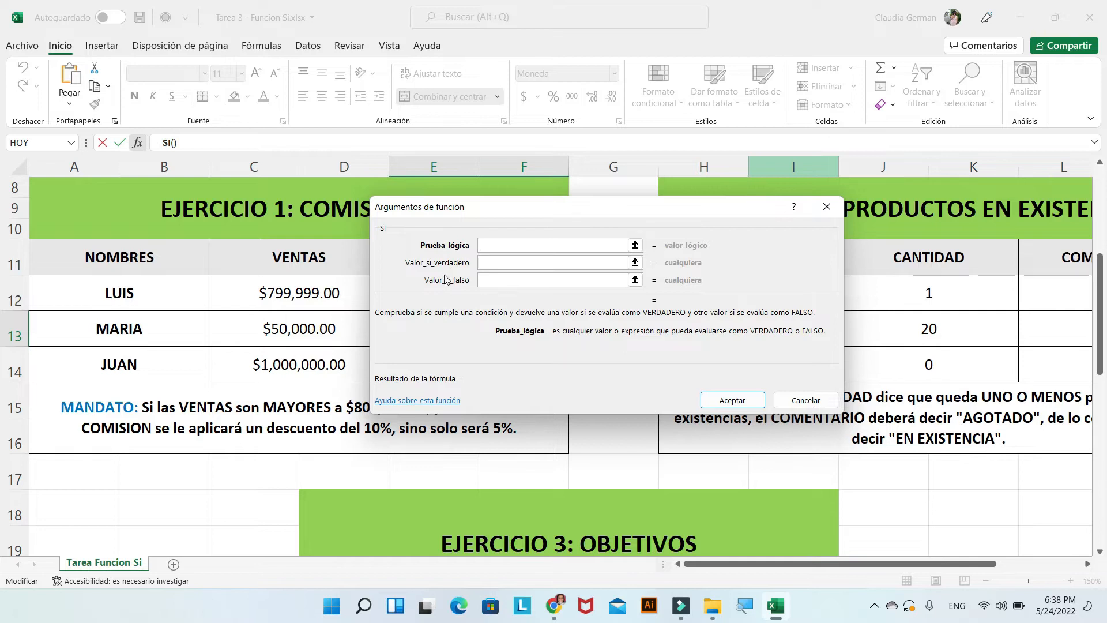
drag(551, 210, 752, 147)
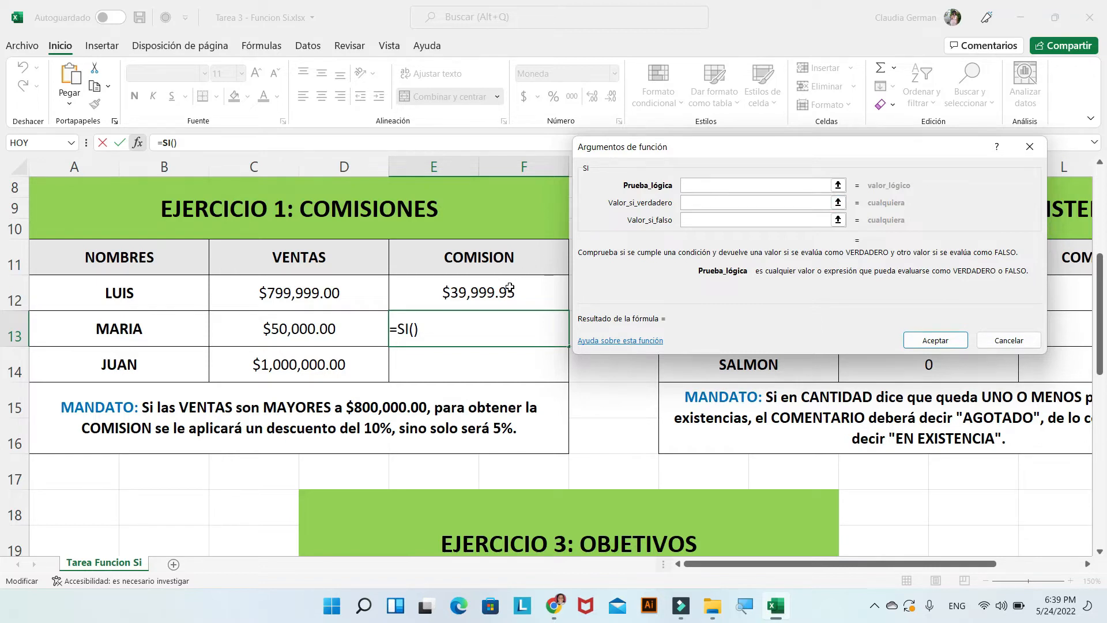
click(264, 342)
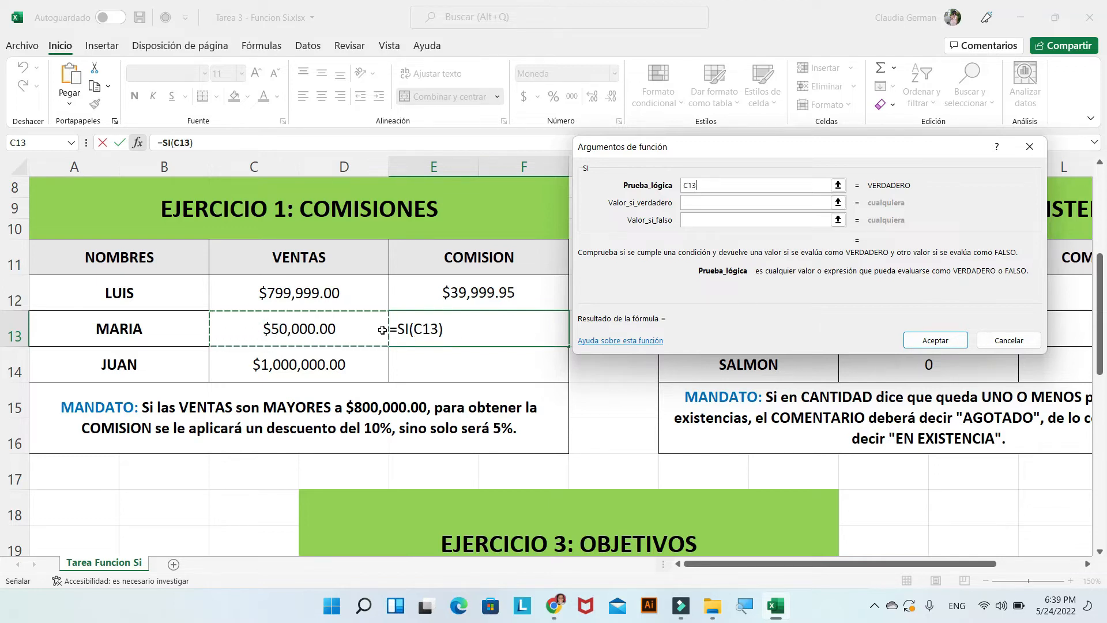
text(>)
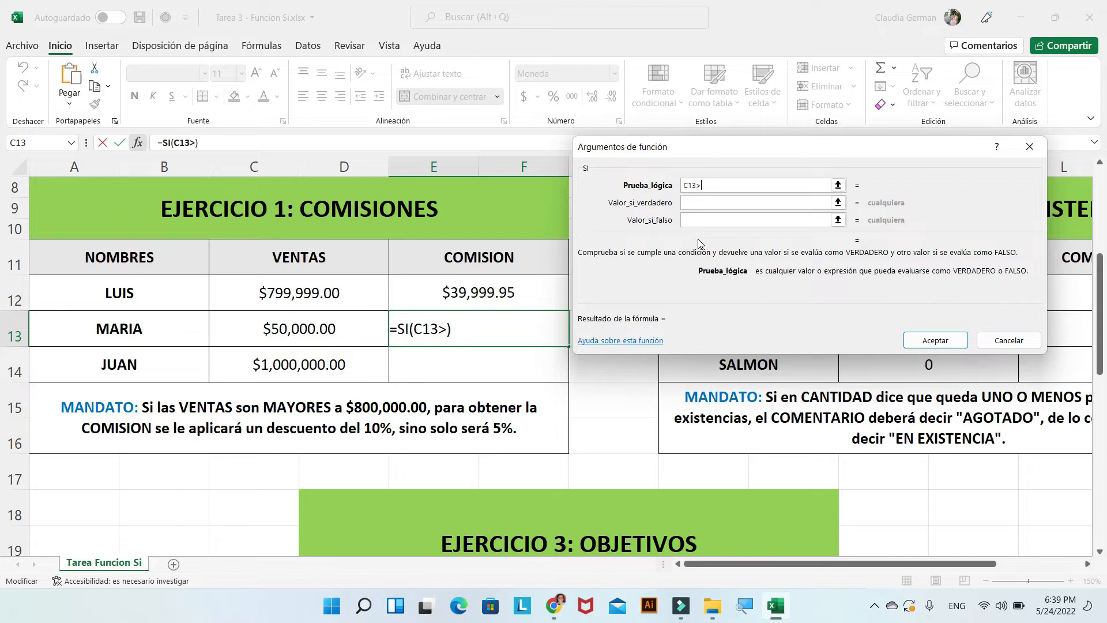
text(=80)
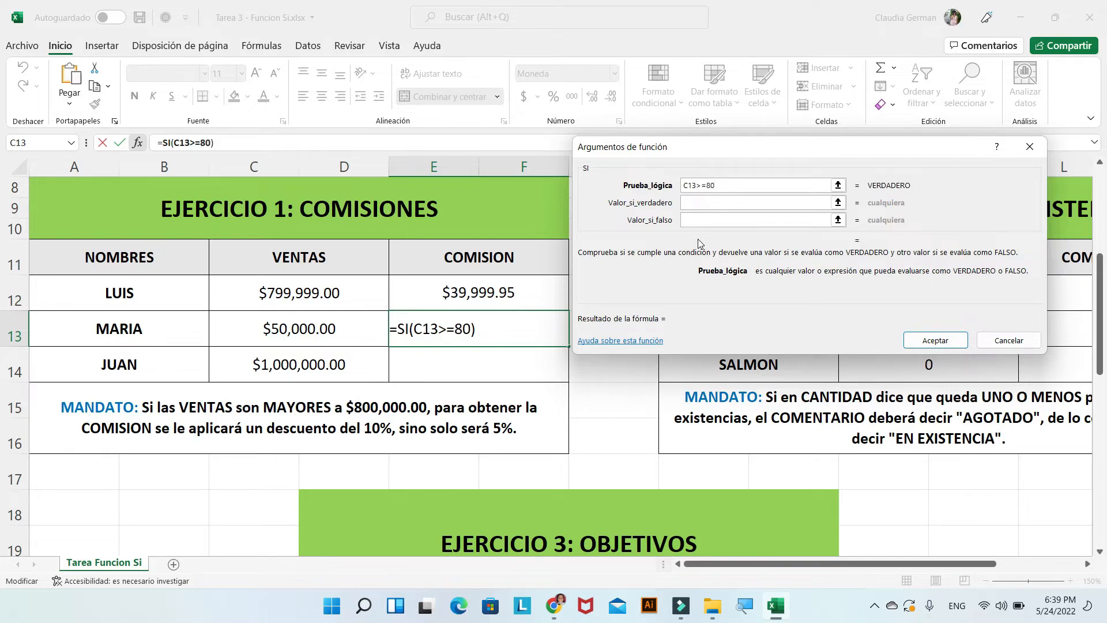
text(0000)
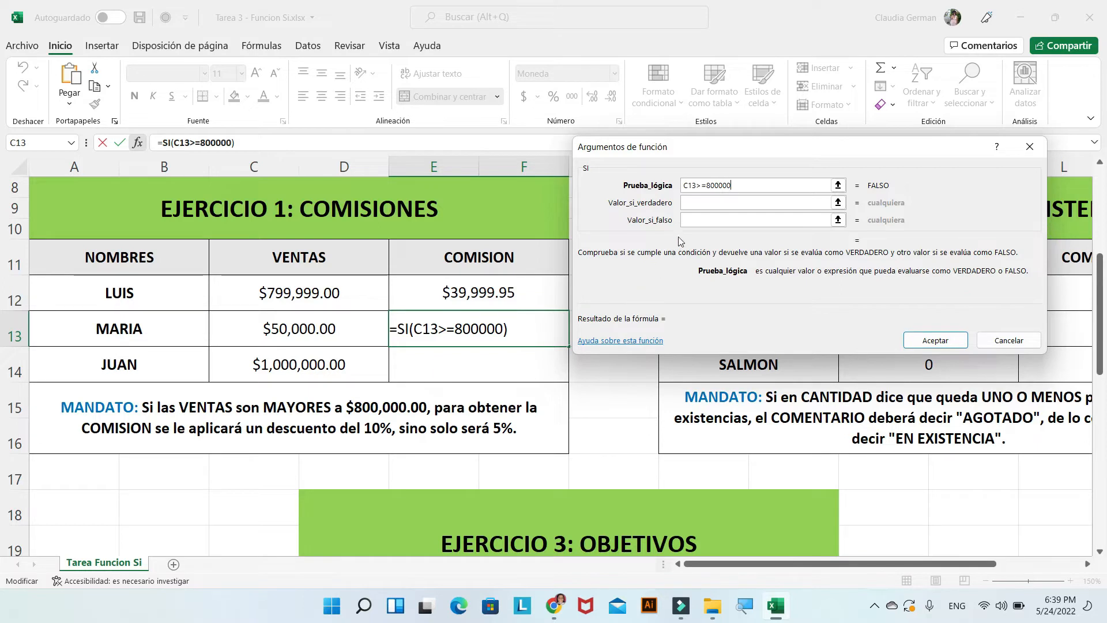
Set the value-if-true argument of the E13 SI formula to C13*10%.
click(690, 203)
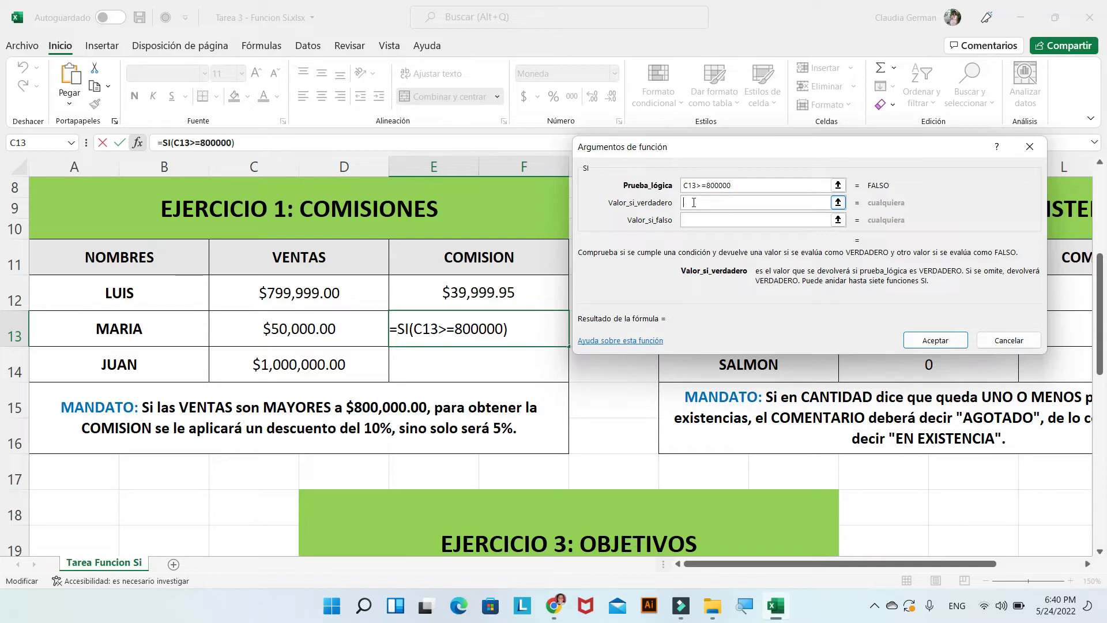
click(327, 329)
text(*10)
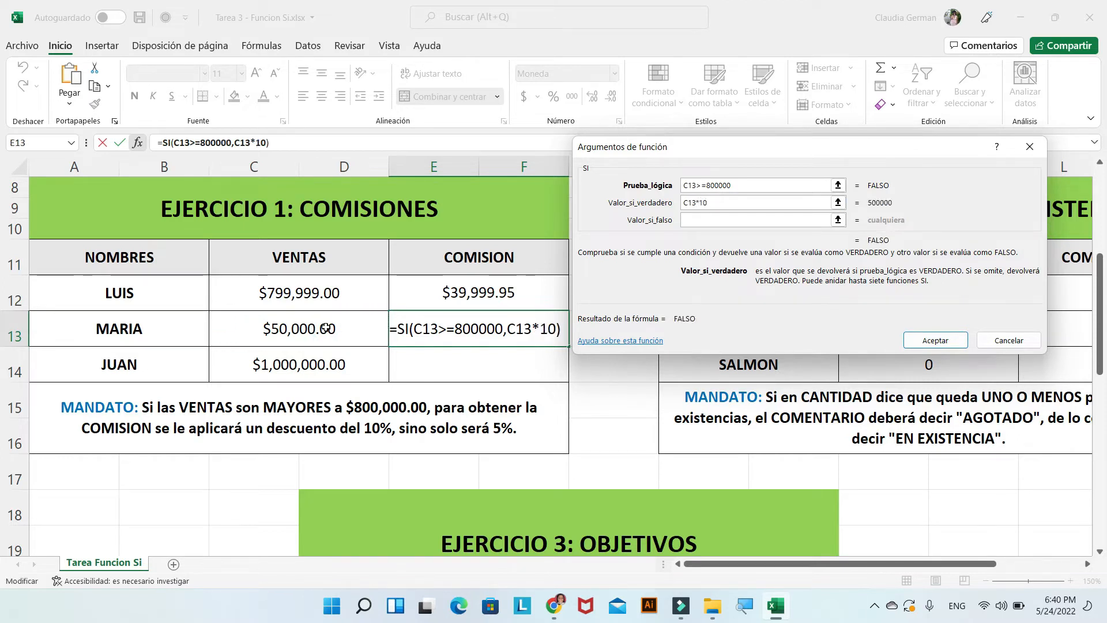
text(%)
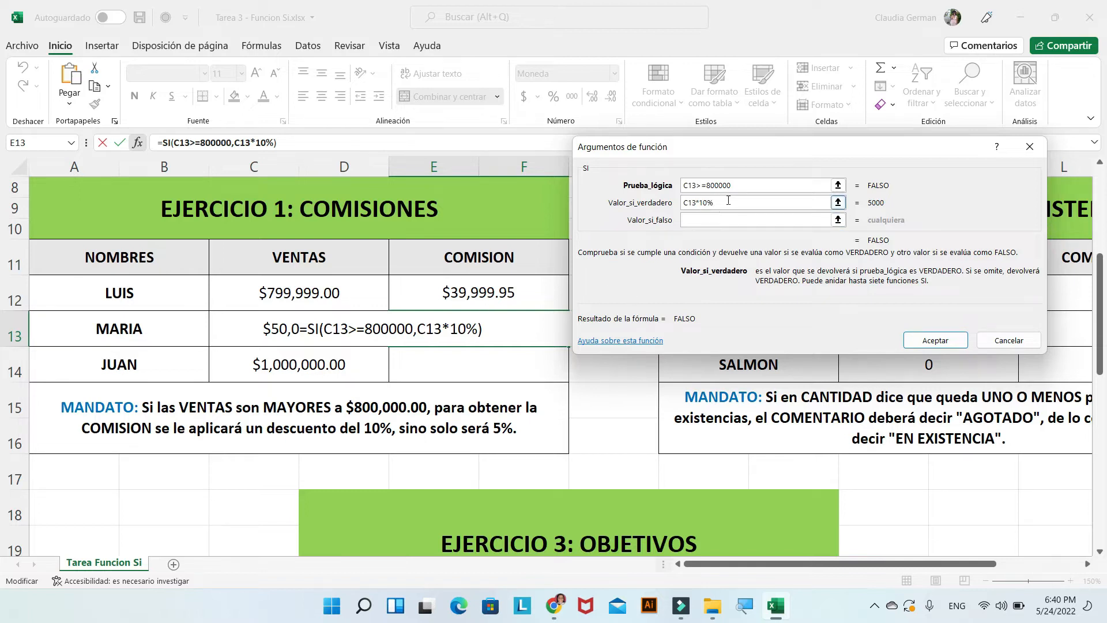
Set the value-if-false argument to C13*5% and accept the SI formula in E13.
click(689, 216)
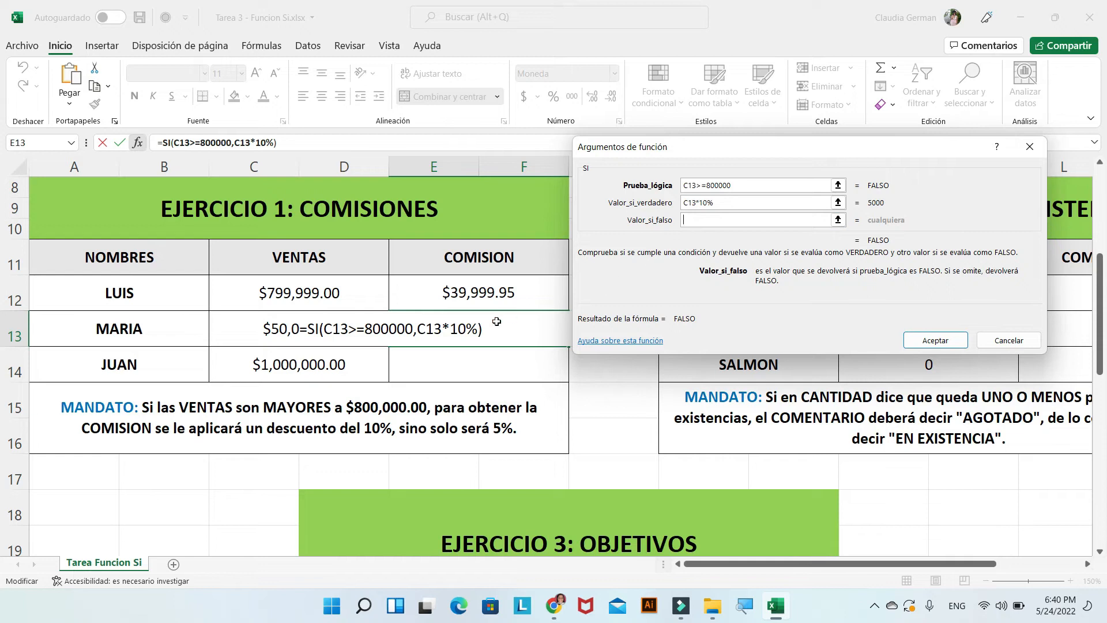
click(266, 329)
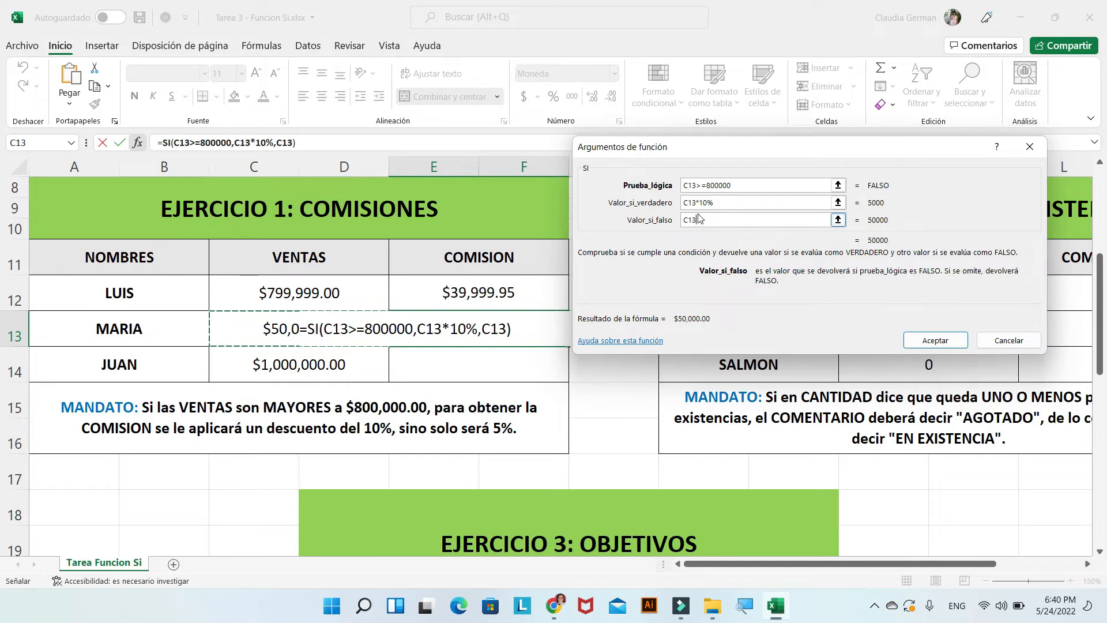
text(*)
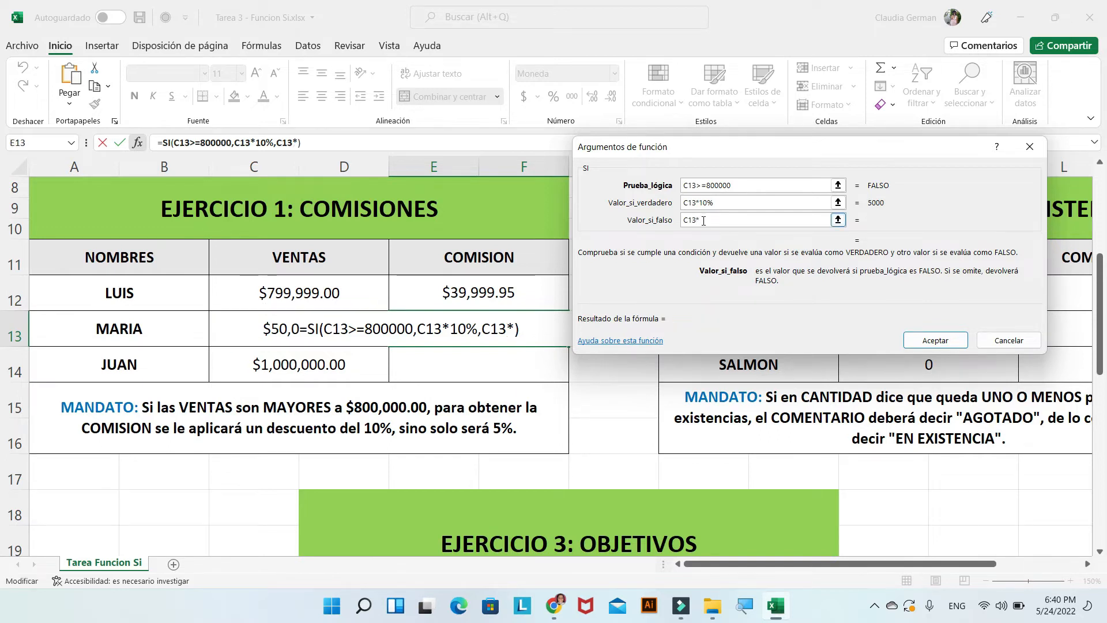
text(5)
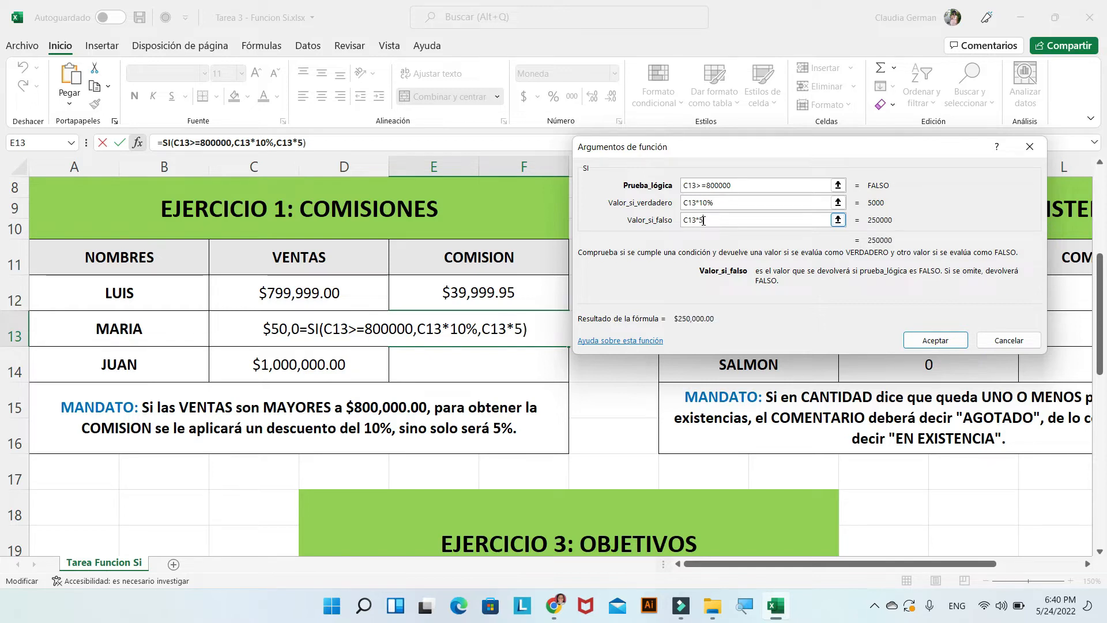
text(%)
click(949, 343)
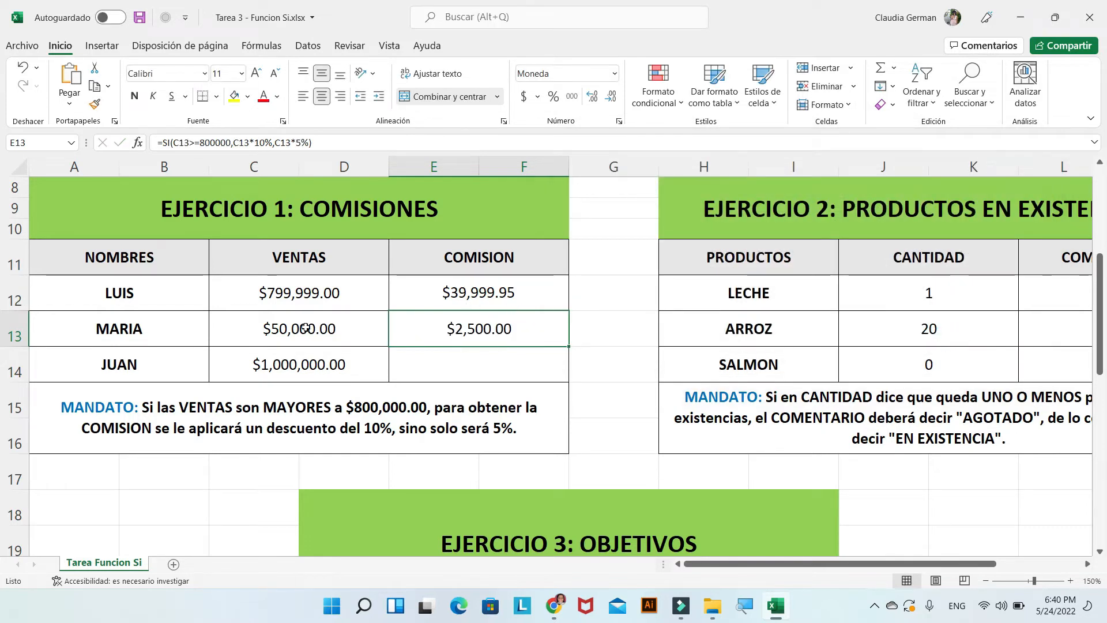
Change the VENTAS amount in cell C13 to 900000 to test the commission formula.
click(305, 328)
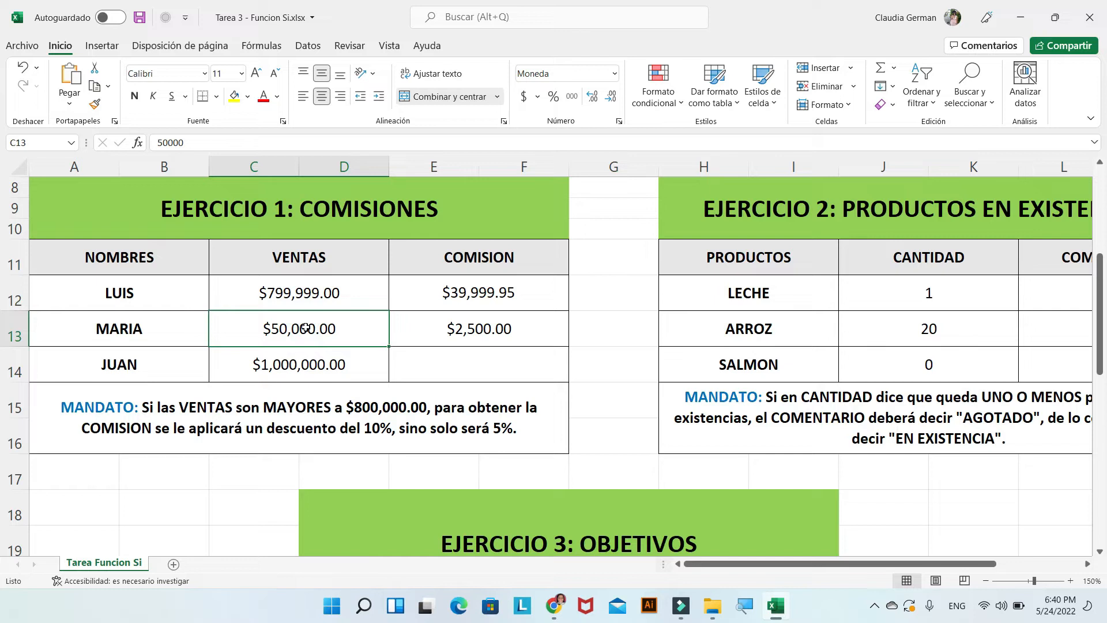
double_click(302, 329)
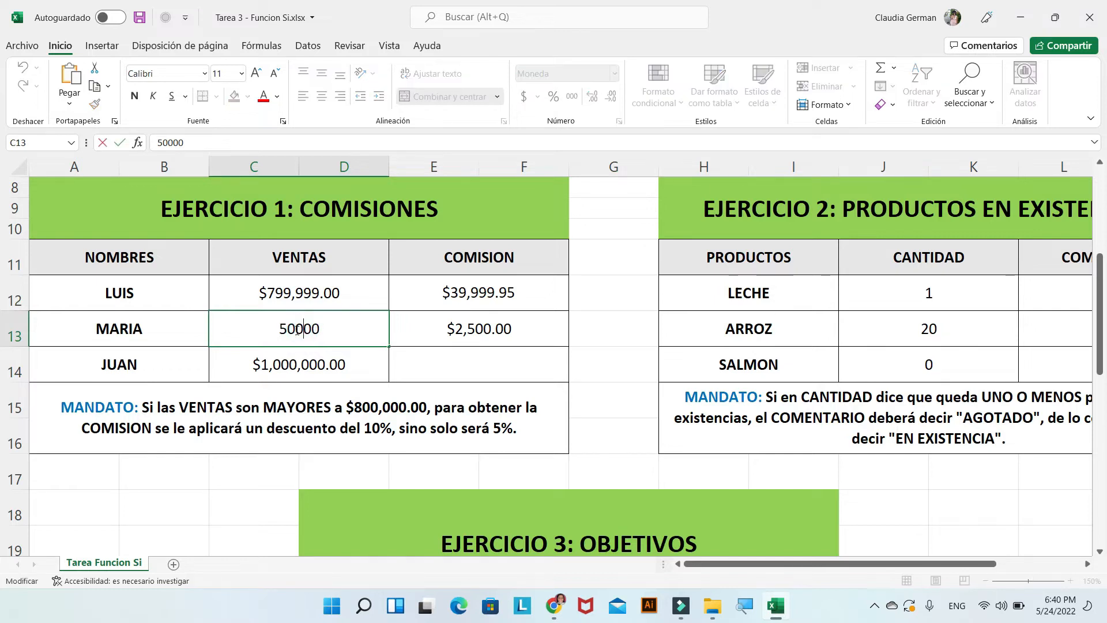
key(BackSpace)
key(BackSpace)
text(800)
key(BackSpace)
key(BackSpace)
key(BackSpace)
text(900)
key(Return)
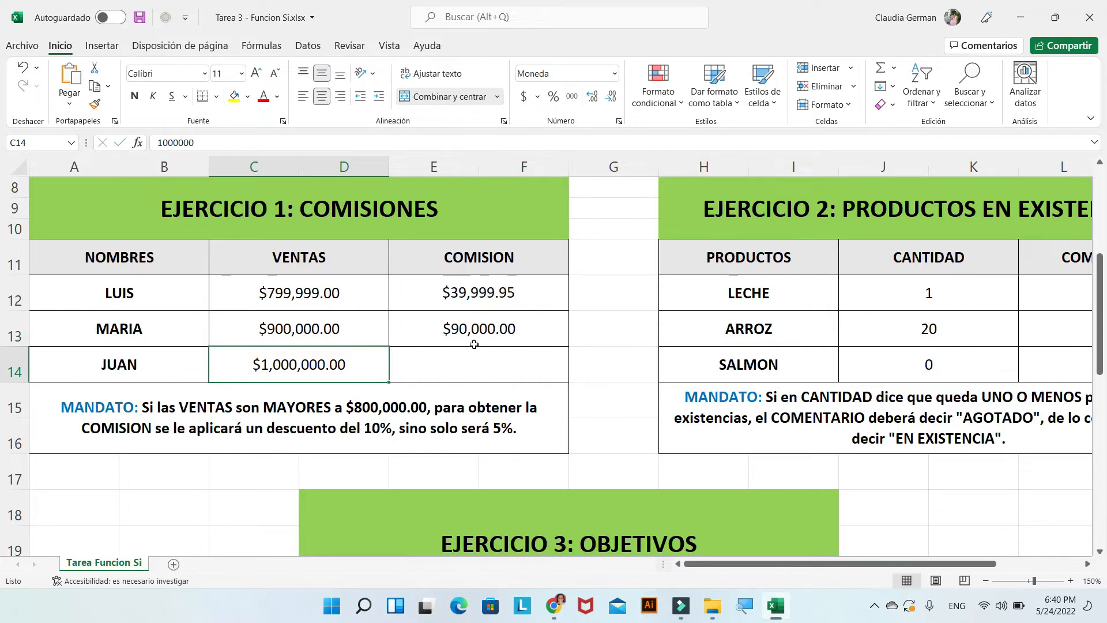
Set the VENTAS amount in cell C13 back to 50000.
double_click(275, 327)
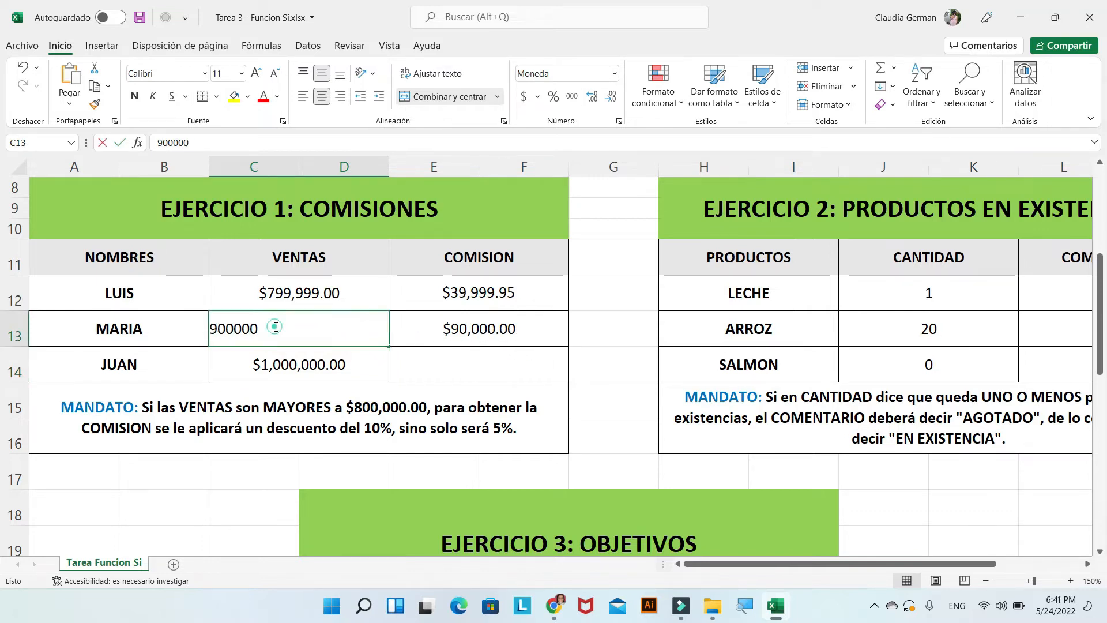
key(BackSpace)
key(BackSpace)
key(BackSpace)
key(BackSpace)
key(BackSpace)
key(BackSpace)
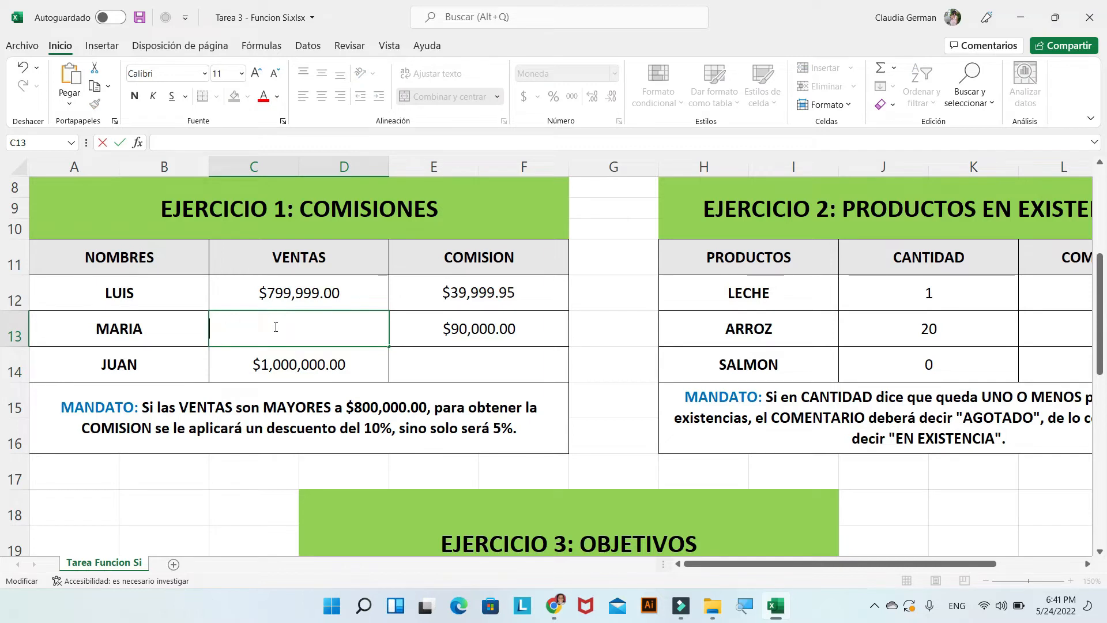
text(50000)
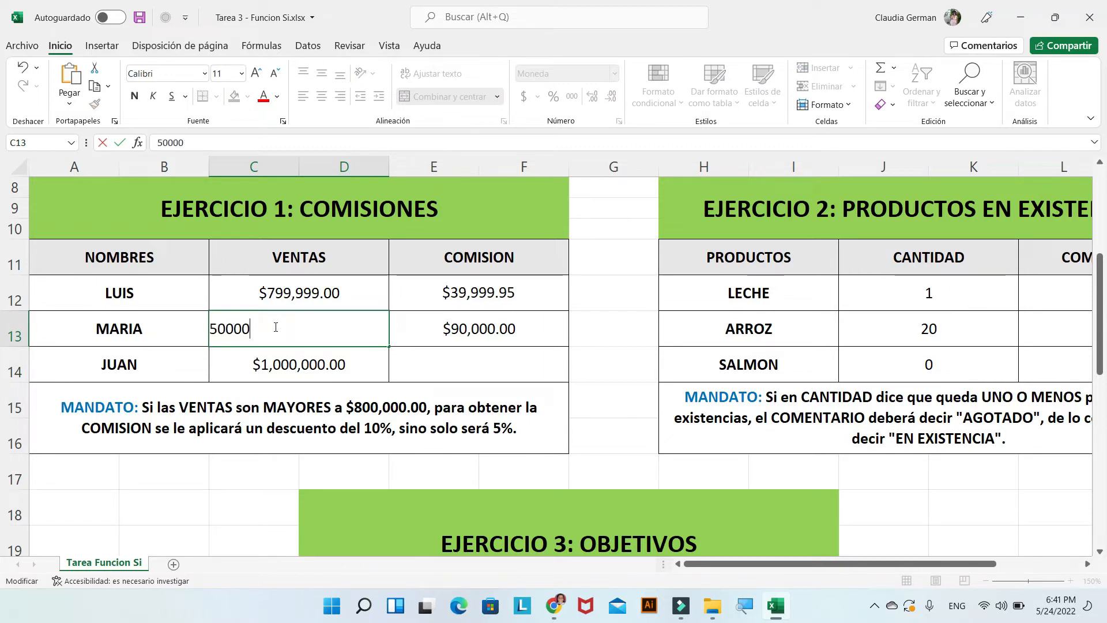
key(Return)
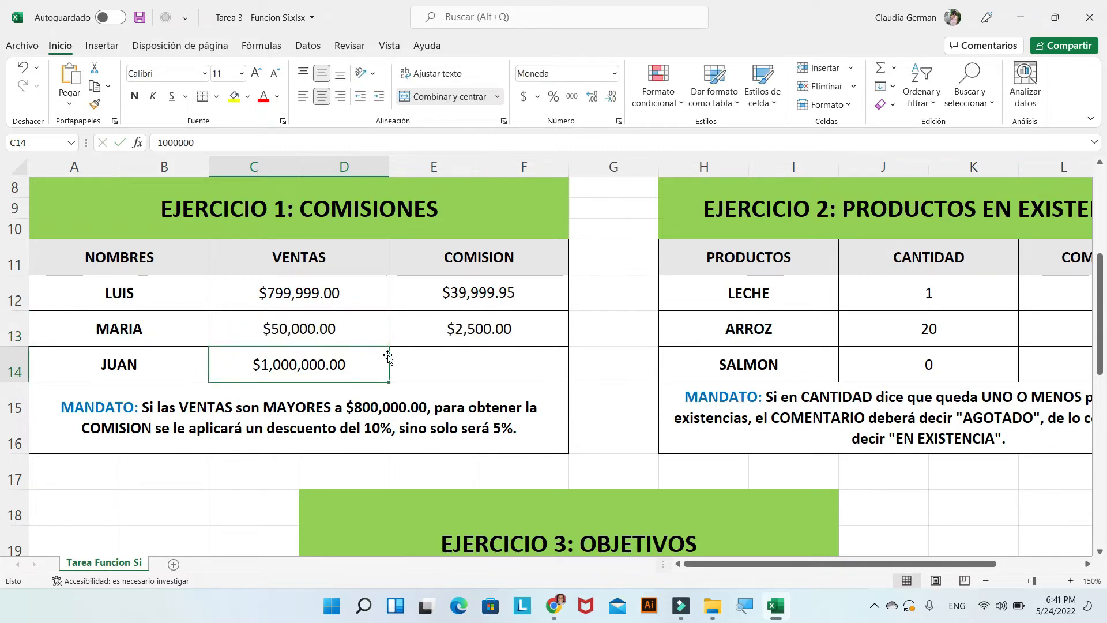
Fill the SI formula from E13 down to E14 and check the cell references in the copied formula.
double_click(292, 367)
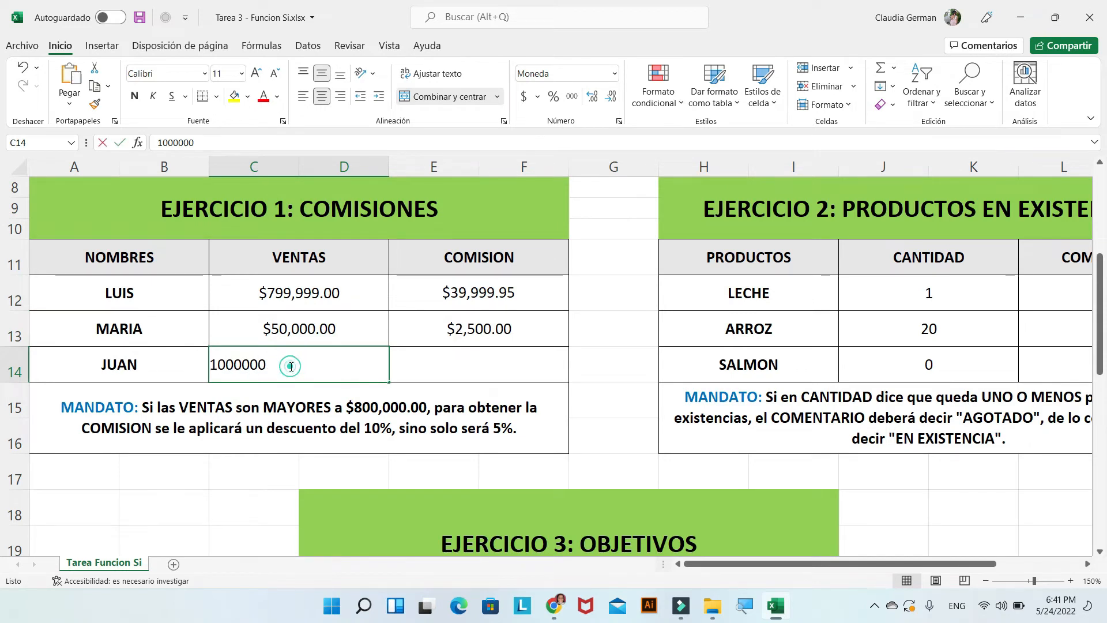
key(Return)
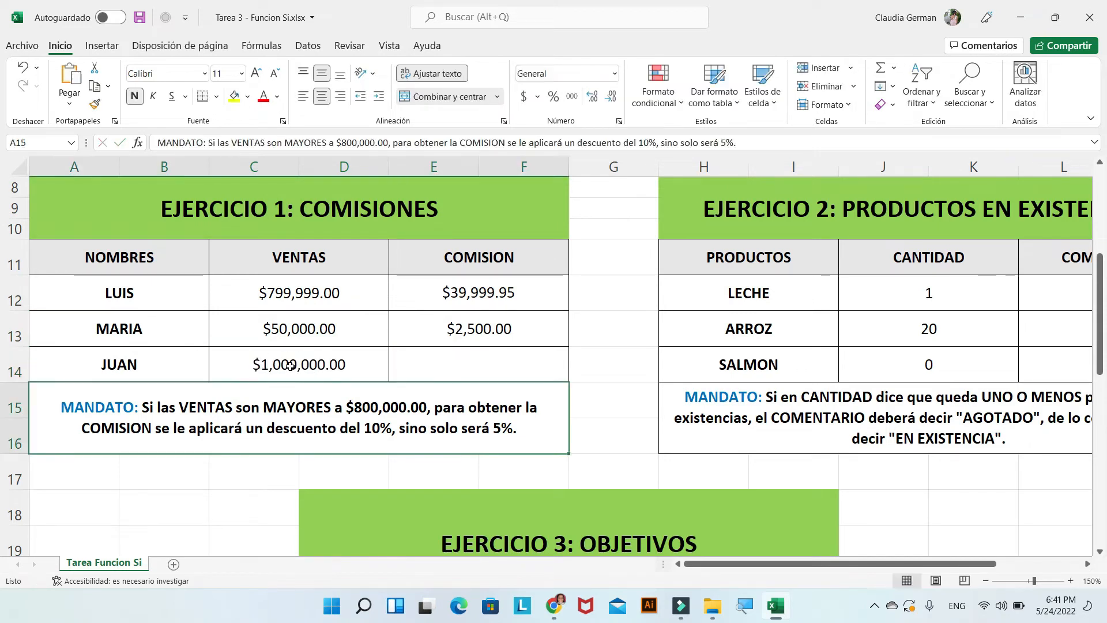
click(476, 329)
drag(568, 344, 565, 375)
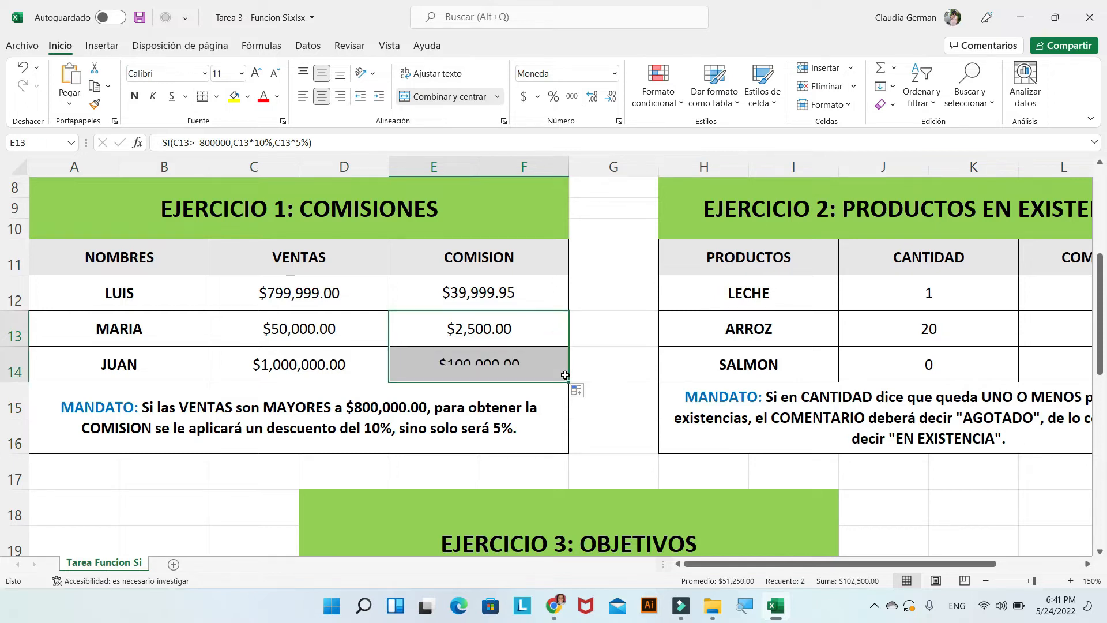
double_click(426, 358)
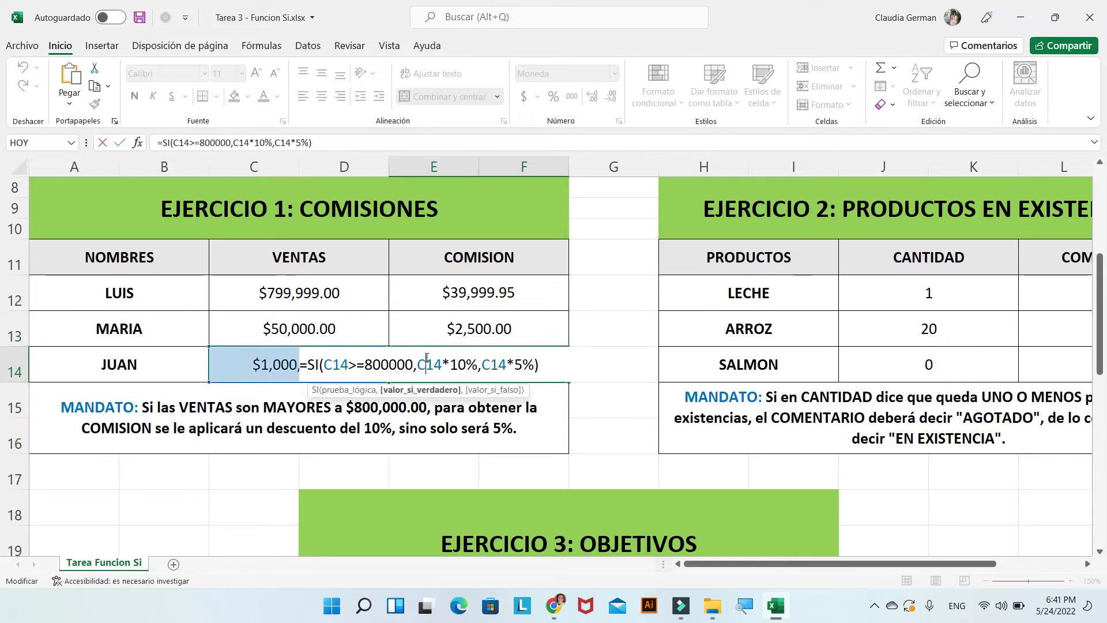
key(Return)
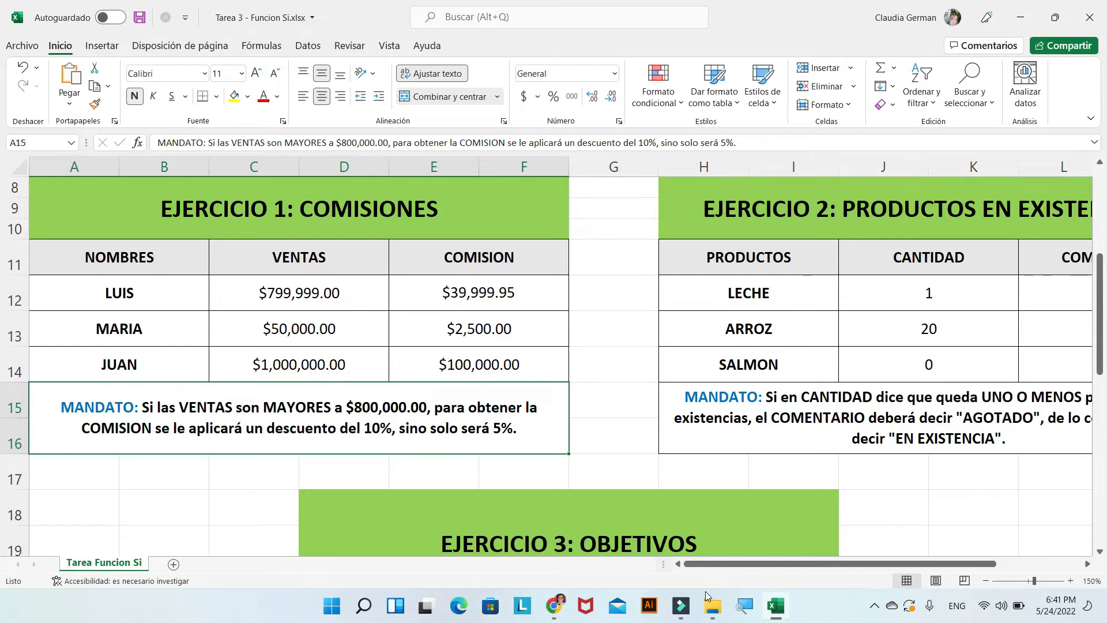
Start a SI formula in the LECHE comment cell L12 and open its function arguments, moved clear of the EJERCICIO 2 table.
drag(705, 570, 802, 564)
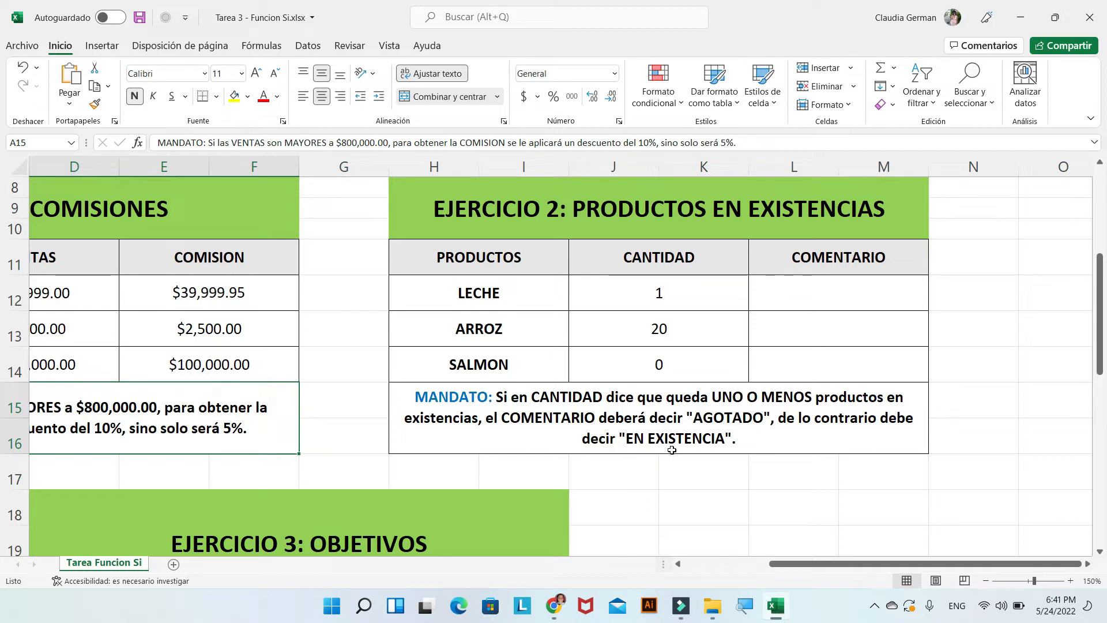
click(791, 295)
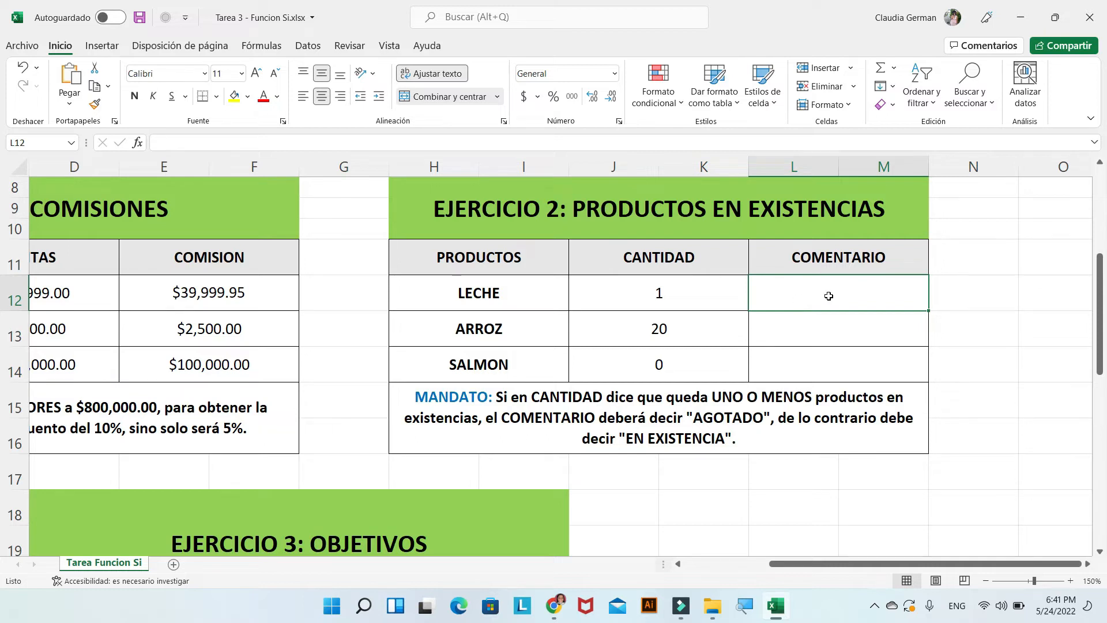
text(=)
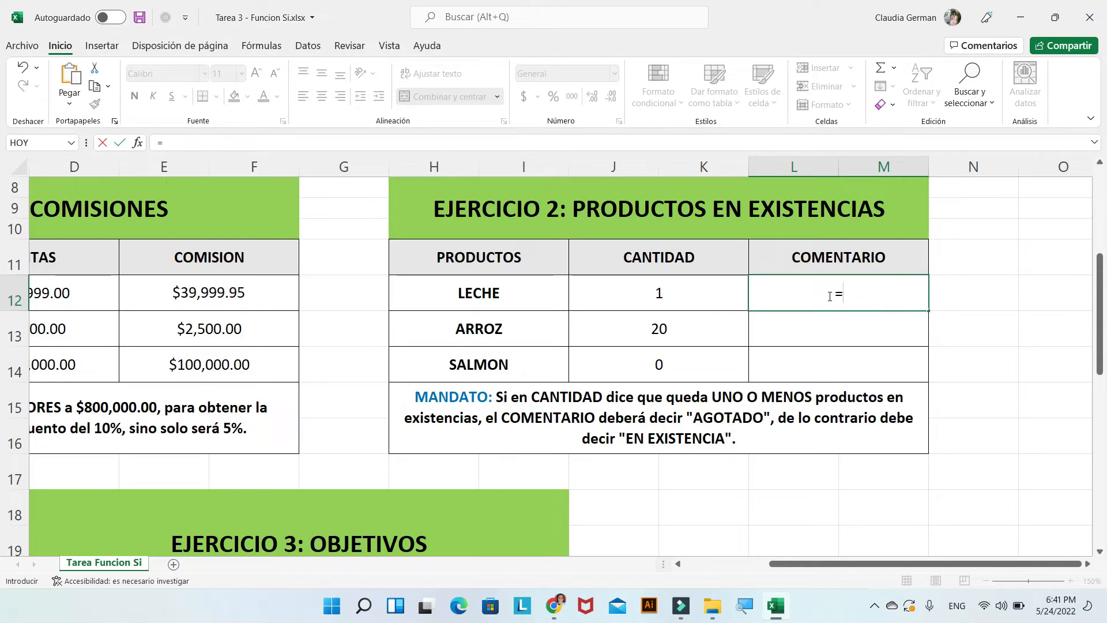
text(SI)
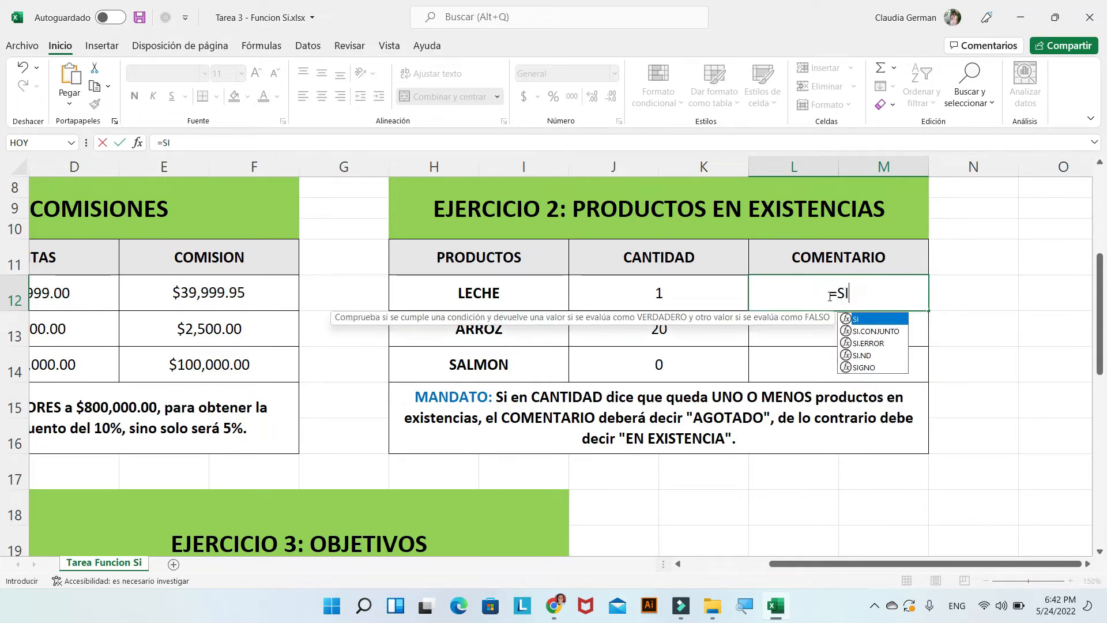
text(()
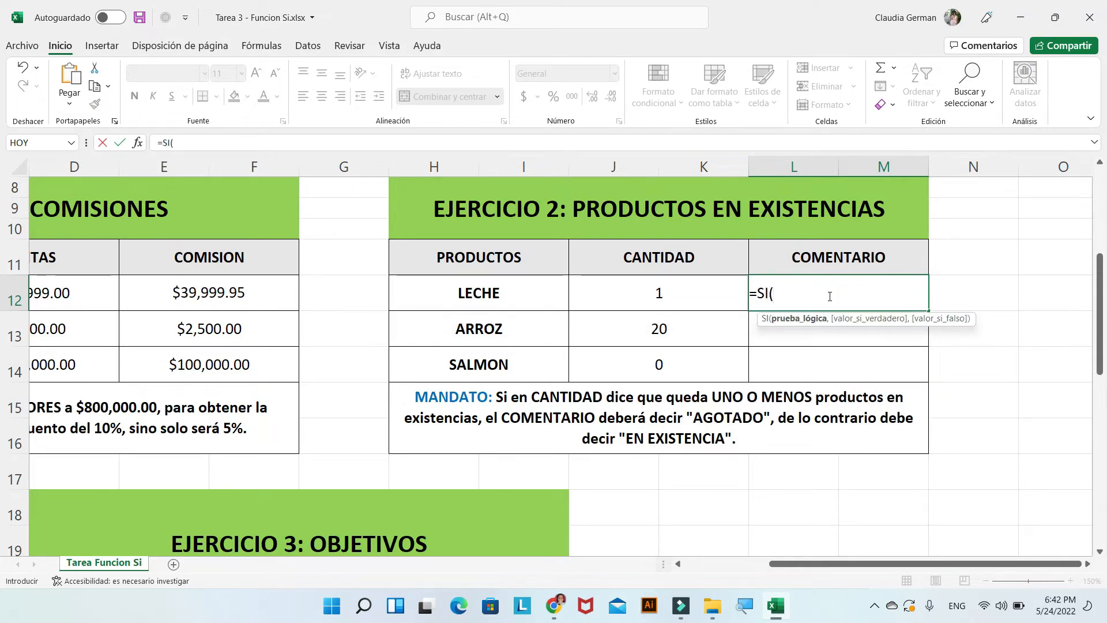
click(139, 147)
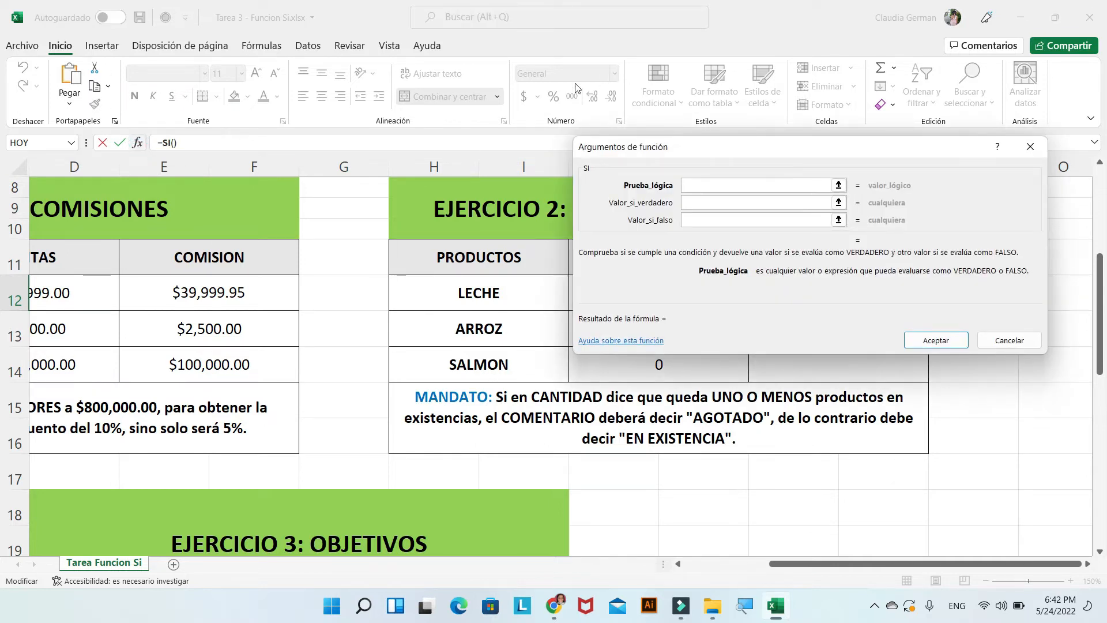
drag(648, 150, 156, 41)
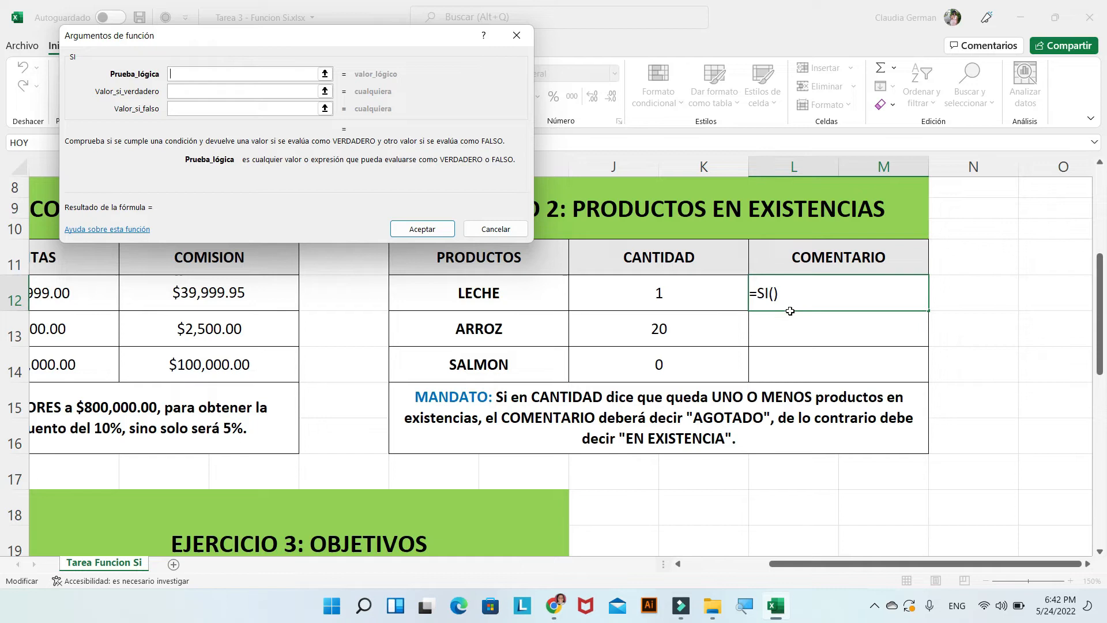
click(779, 295)
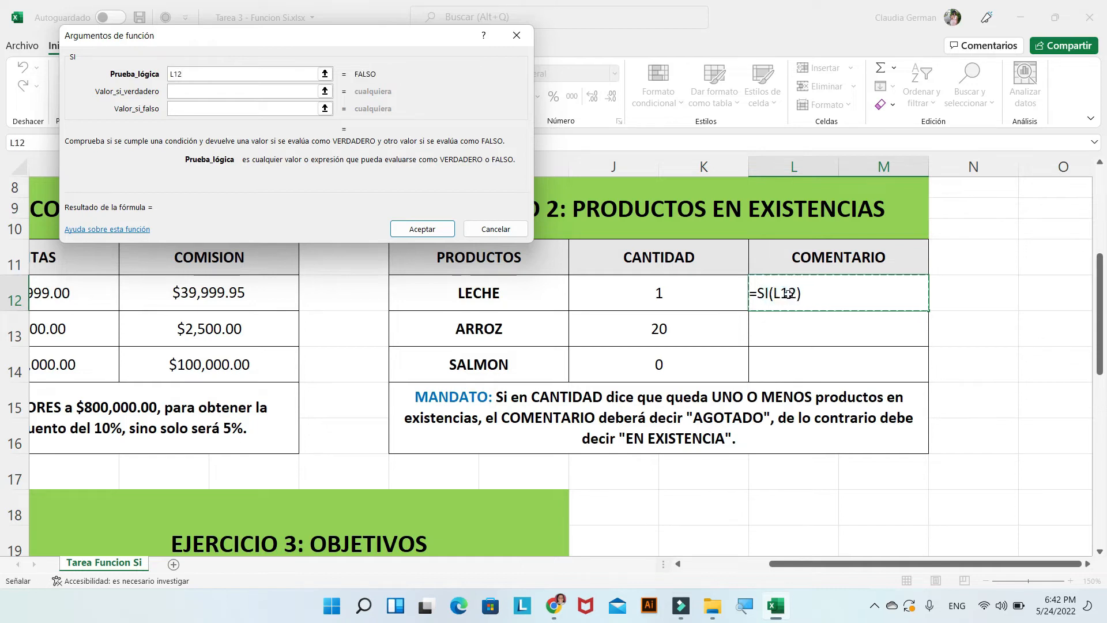
click(211, 73)
click(211, 71)
click(211, 70)
click(211, 71)
click(211, 71)
key(BackSpace)
key(BackSpace)
key(BackSpace)
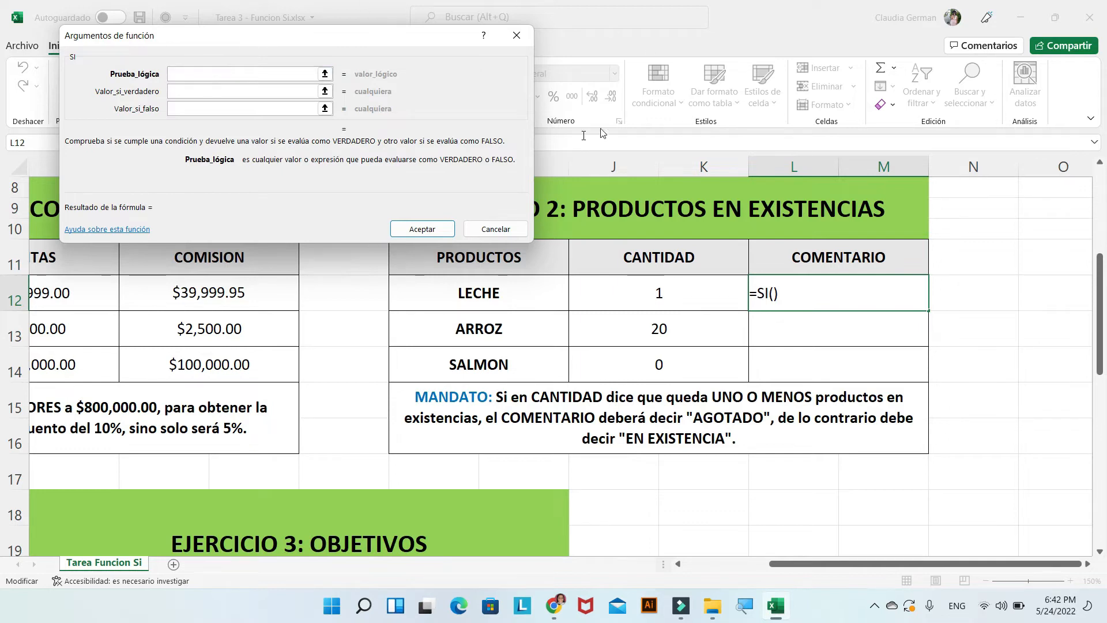
Set the logical test of the SI formula in L12 to J12<2.
click(636, 296)
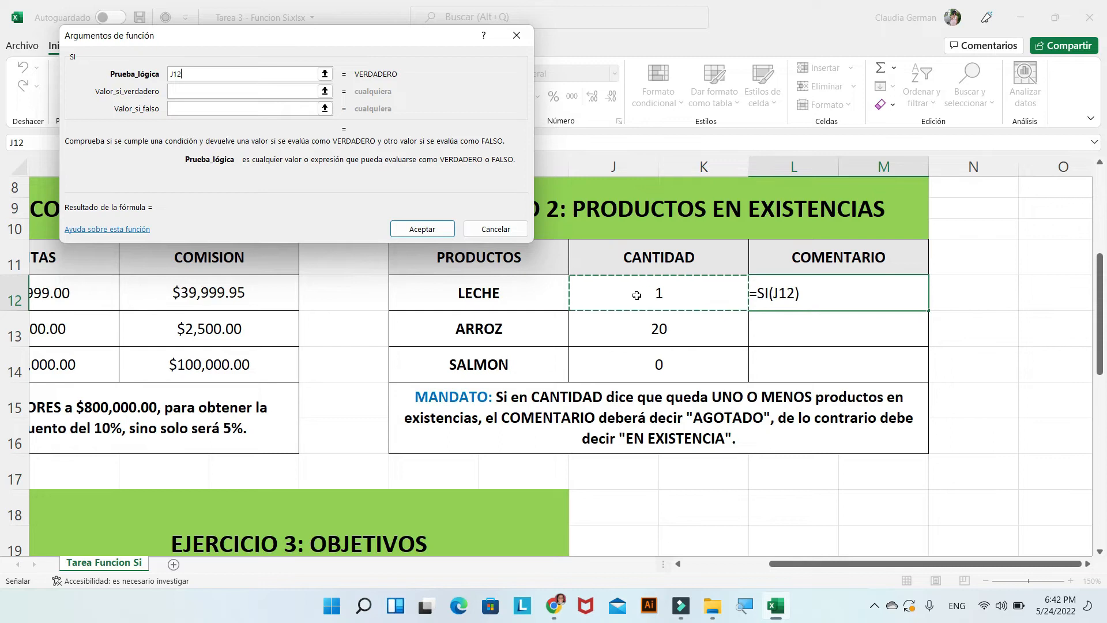
text(<)
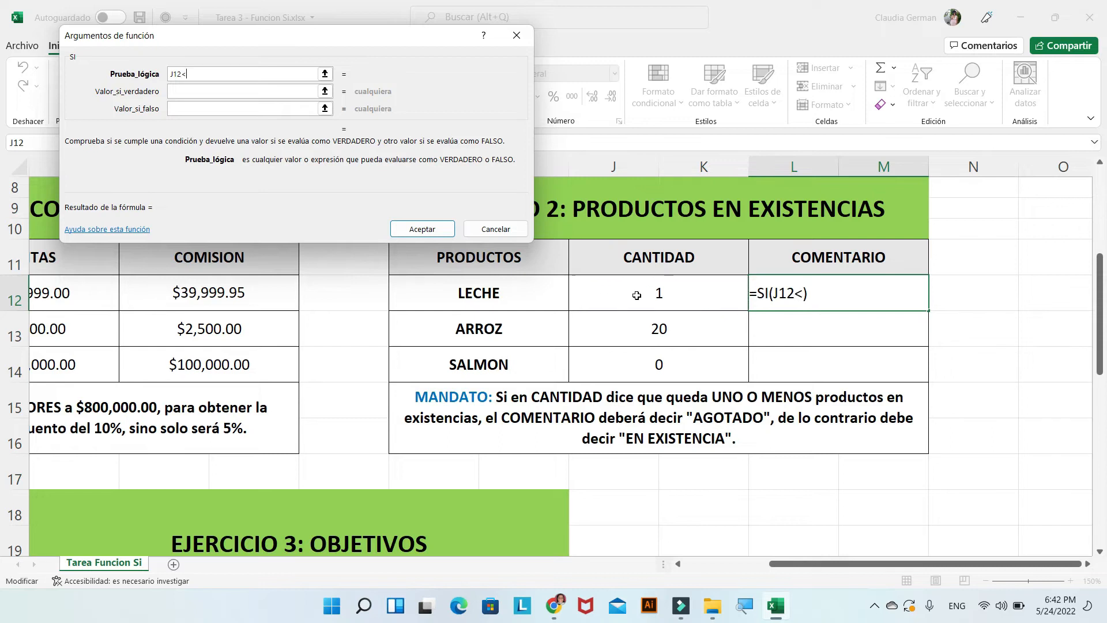
text(=)
text(2)
key(BackSpace)
key(BackSpace)
text(2)
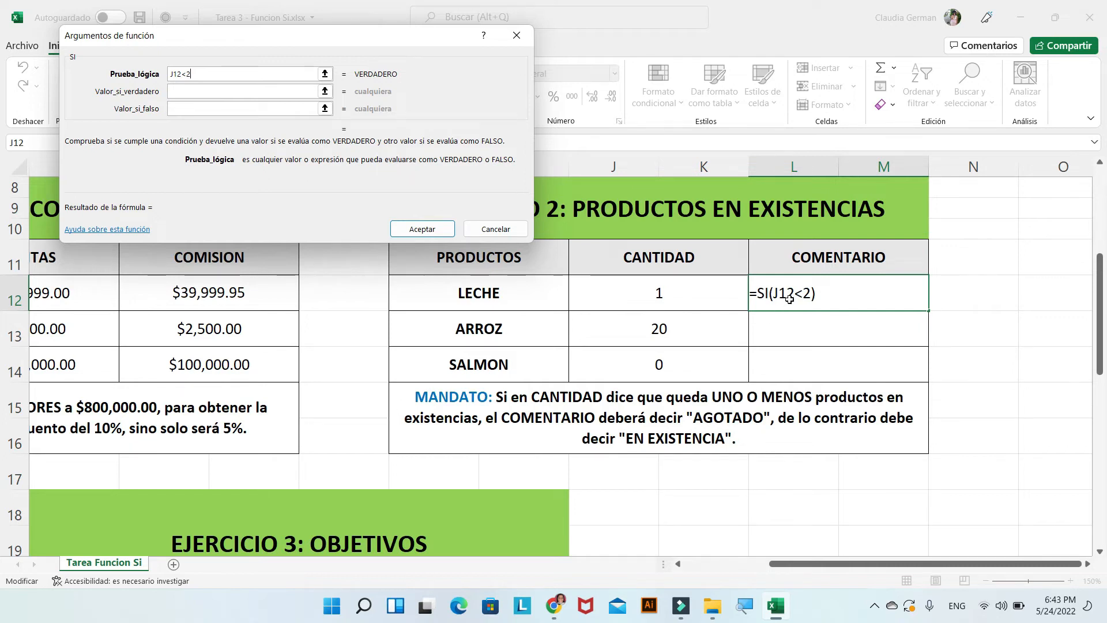
Set the value-if-true argument of the L12 formula to "AGOTADO".
click(195, 89)
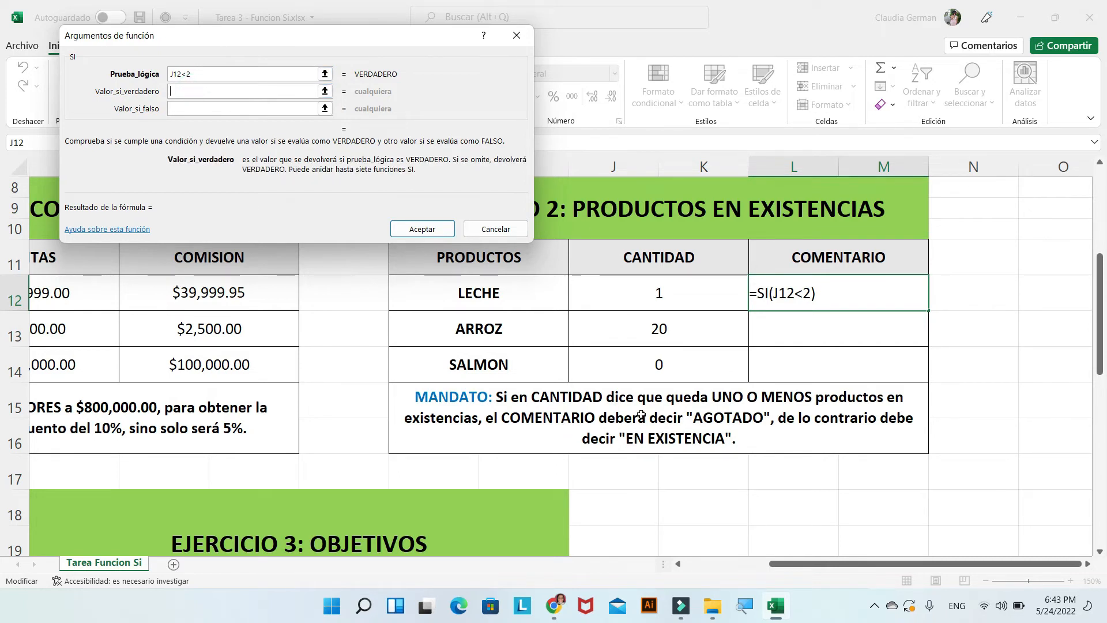
key(Caps_Lock)
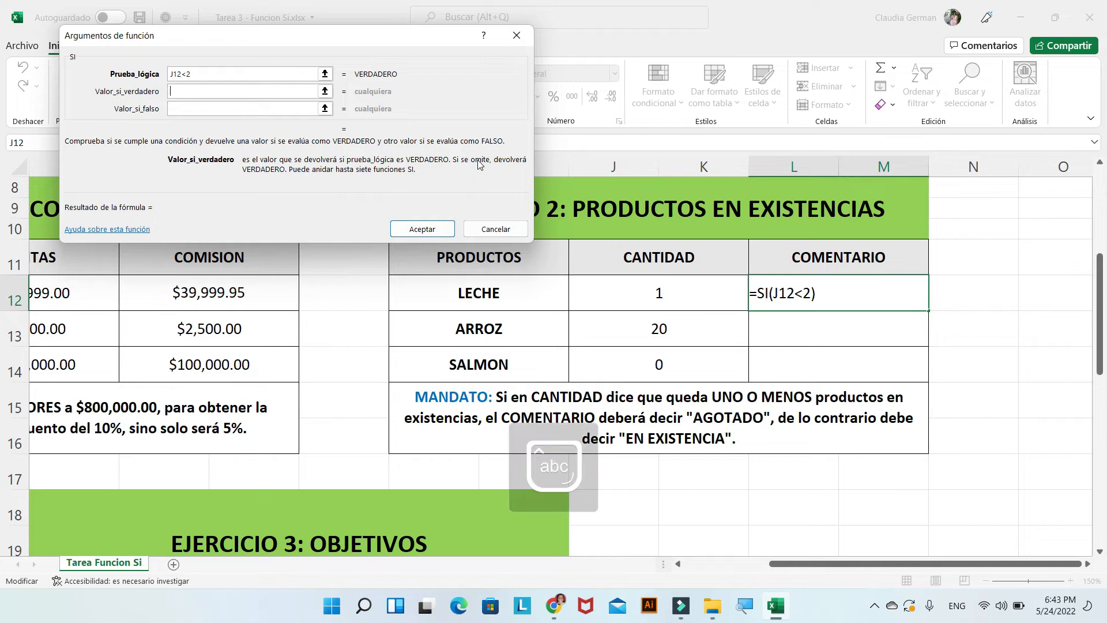
text(")
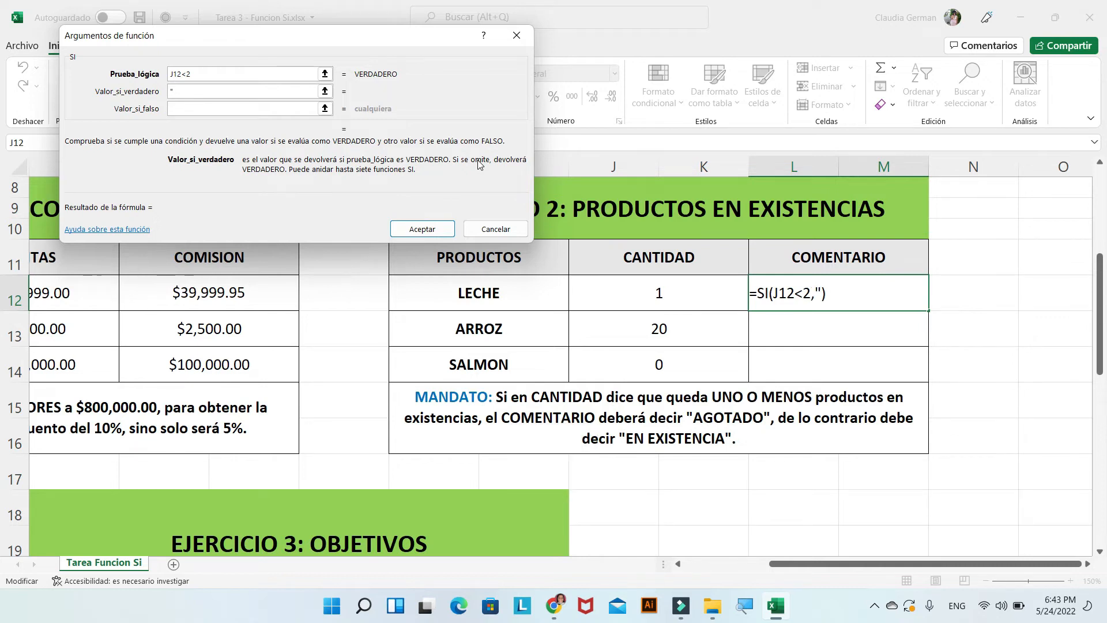
text(AGOTADO")
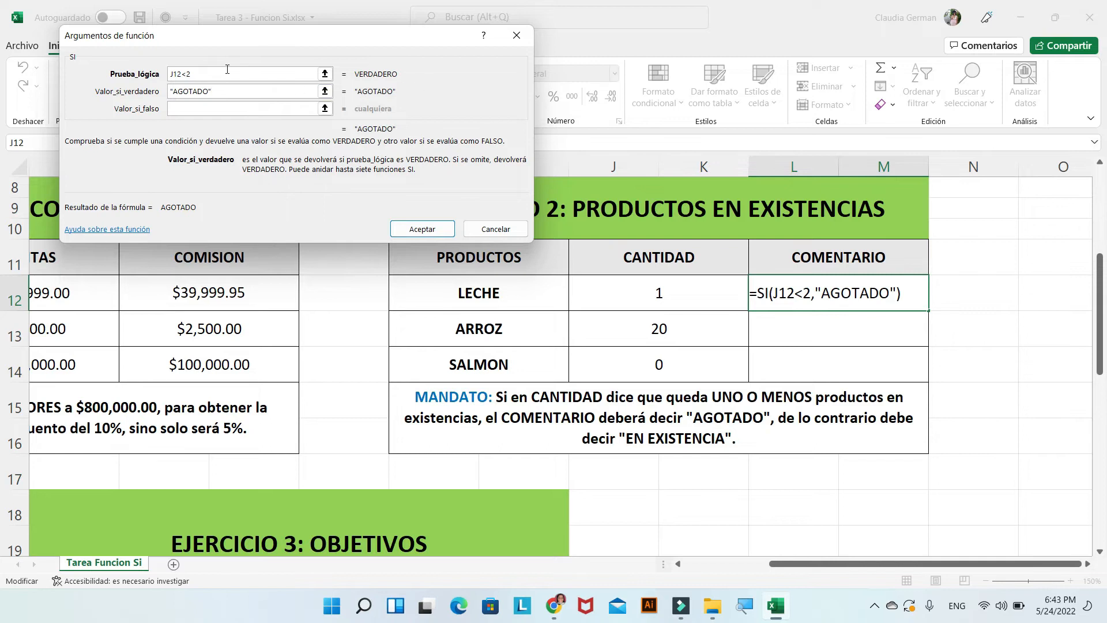
Set the value-if-false argument to "EN EXISTENCIA" and accept the SI formula in L12.
click(198, 110)
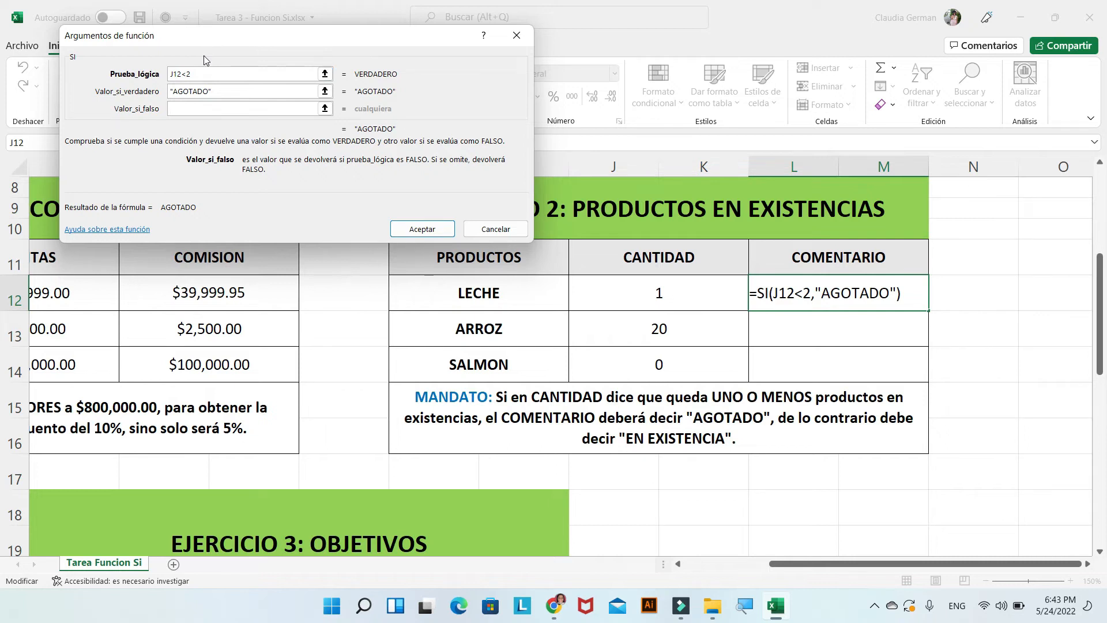
text(E)
key(BackSpace)
text("EN )
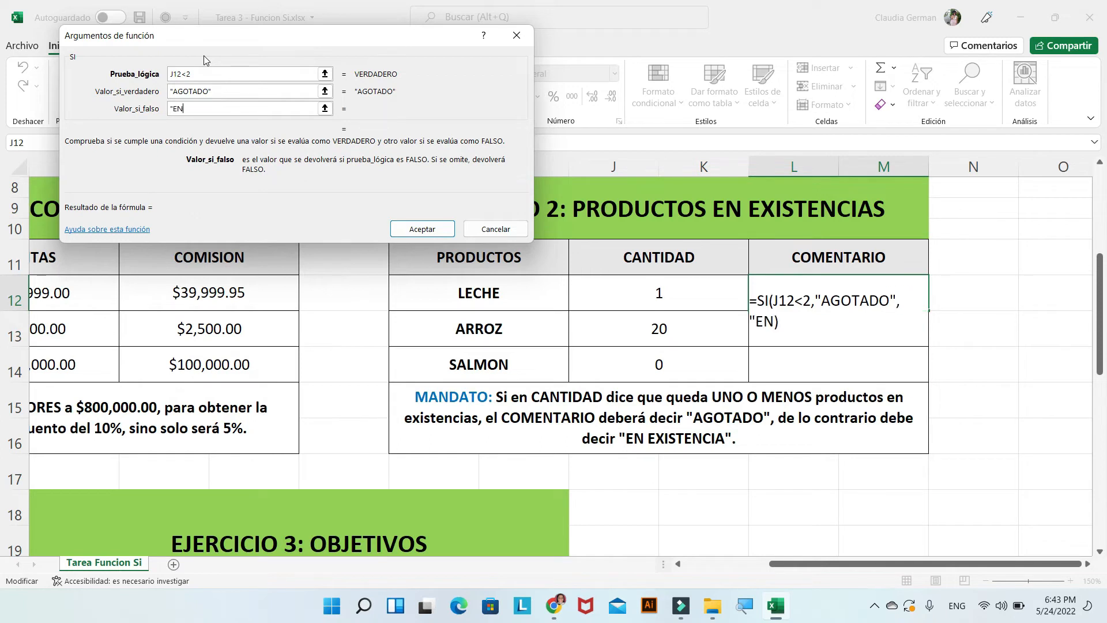
text(EXIST)
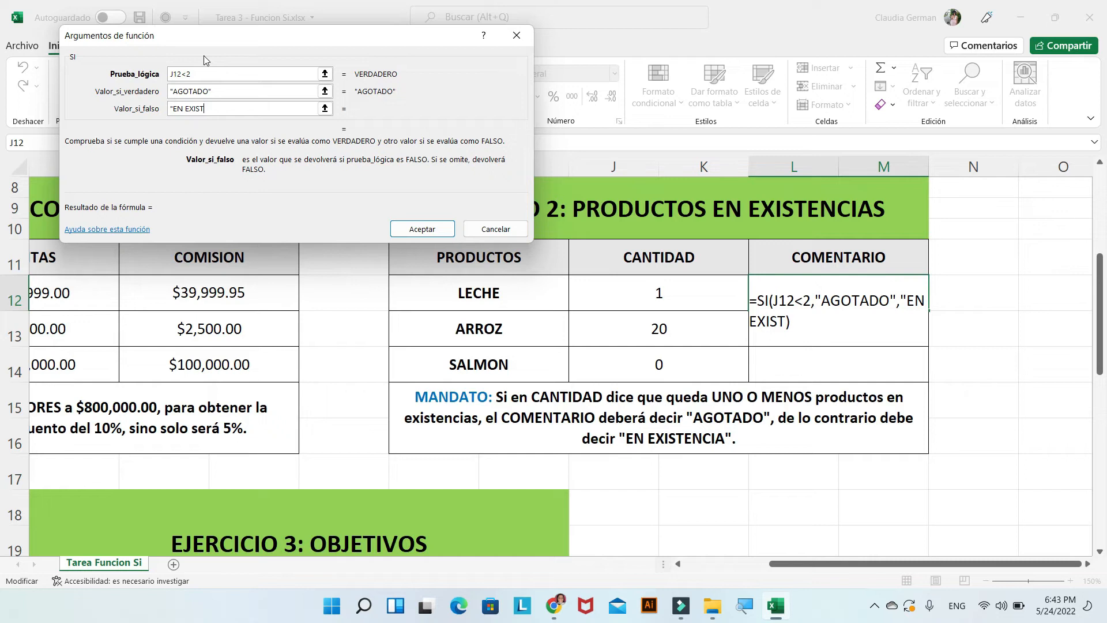
text(ENCIA")
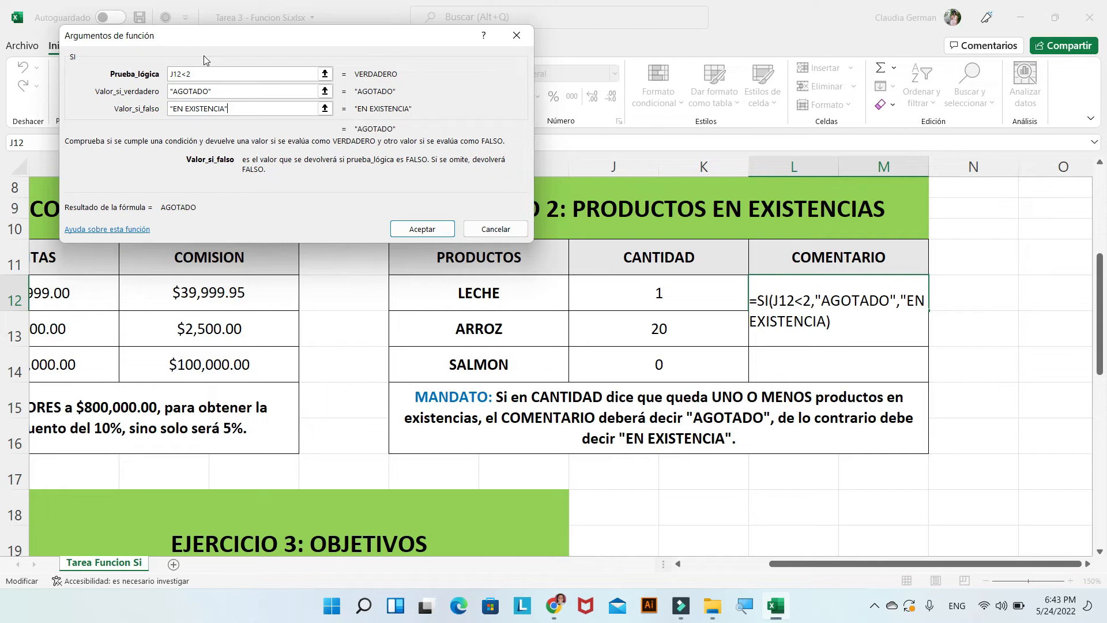
click(436, 226)
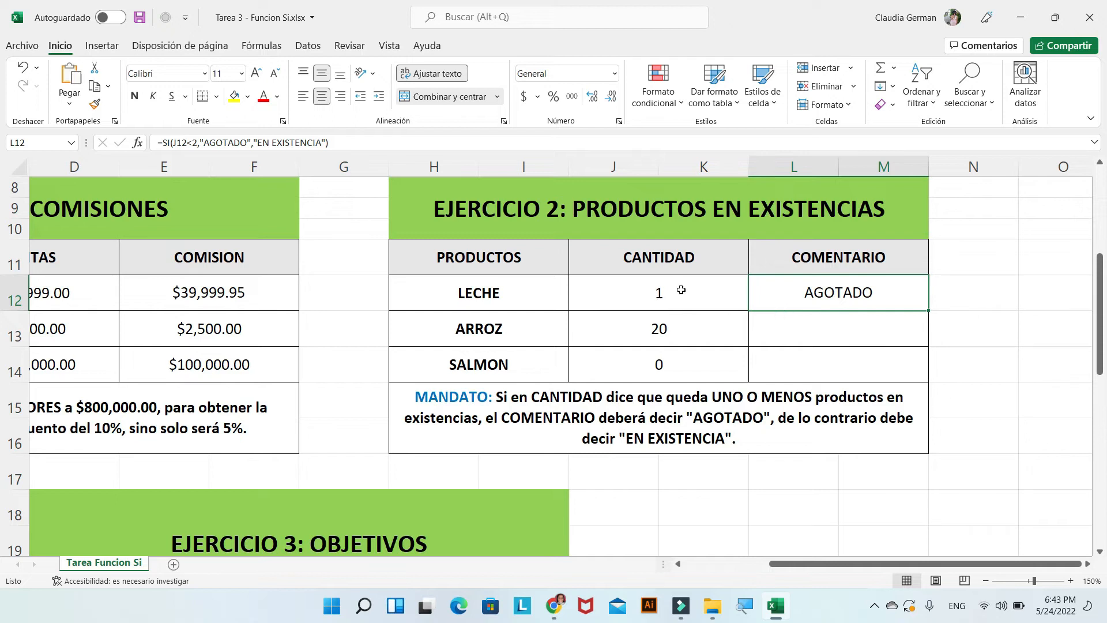
Test the comment formula by changing the LECHE quantity in J12 to 2, 3 and 0 in turn.
click(649, 298)
text(2)
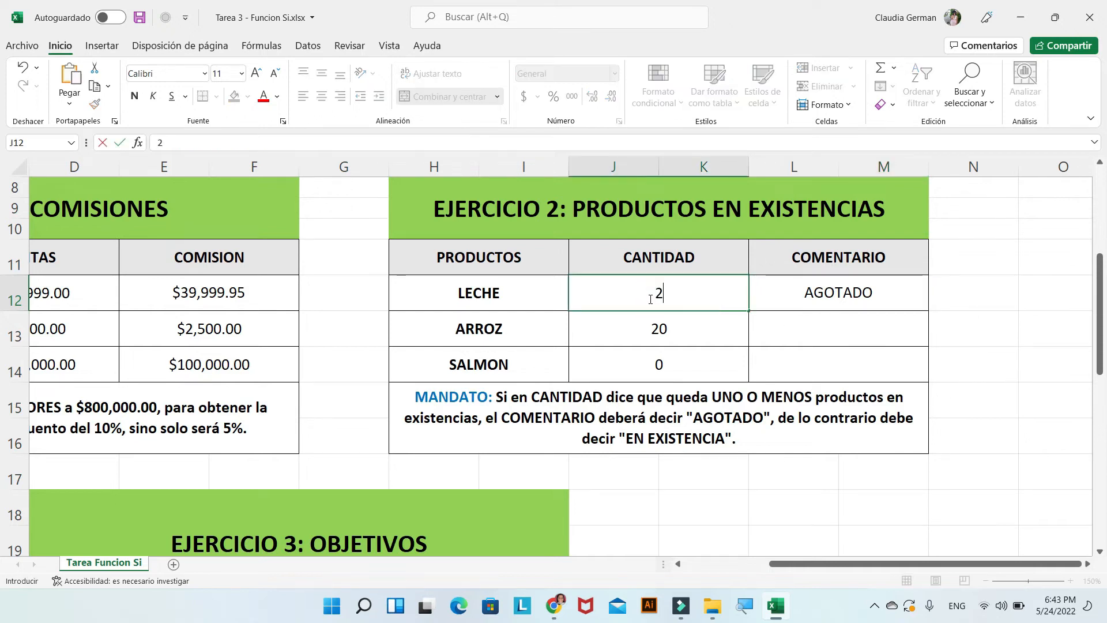
key(Return)
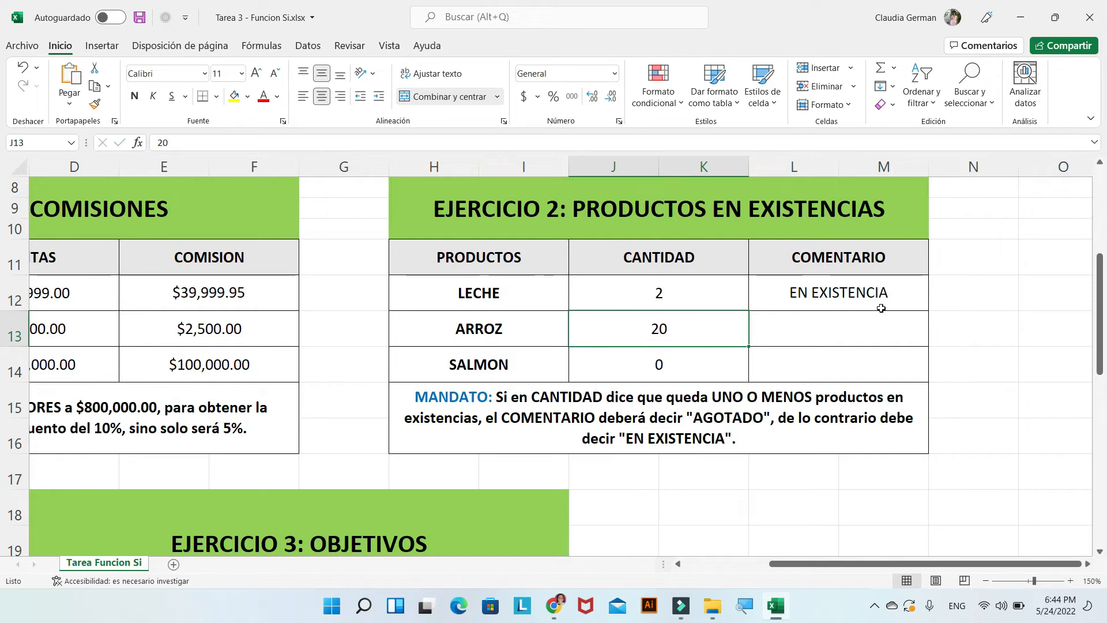
click(647, 301)
text(3)
key(Return)
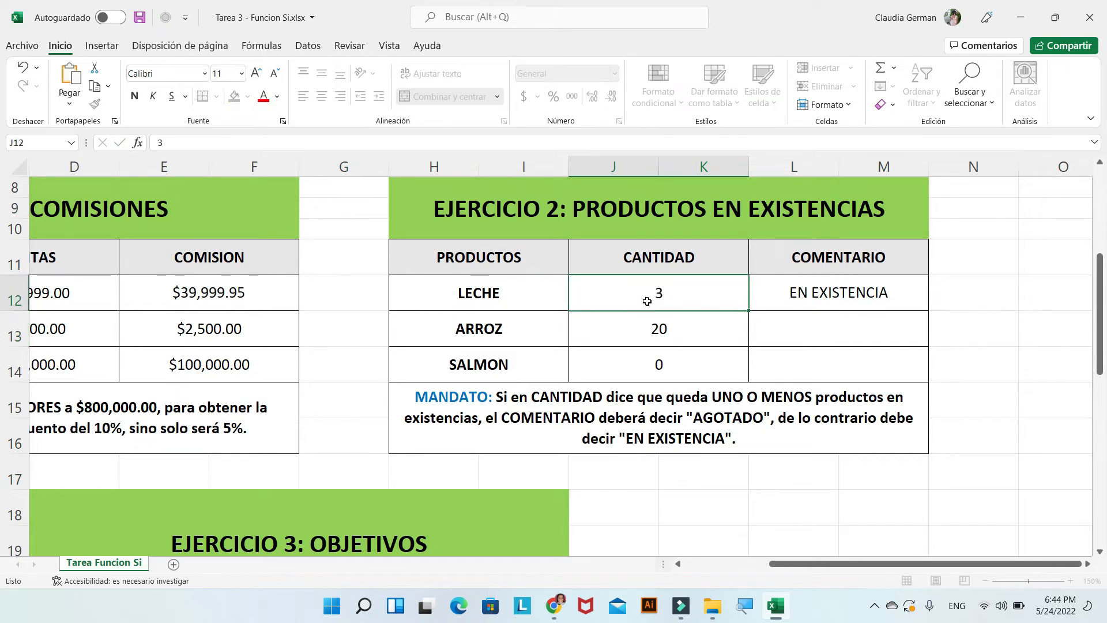
click(711, 285)
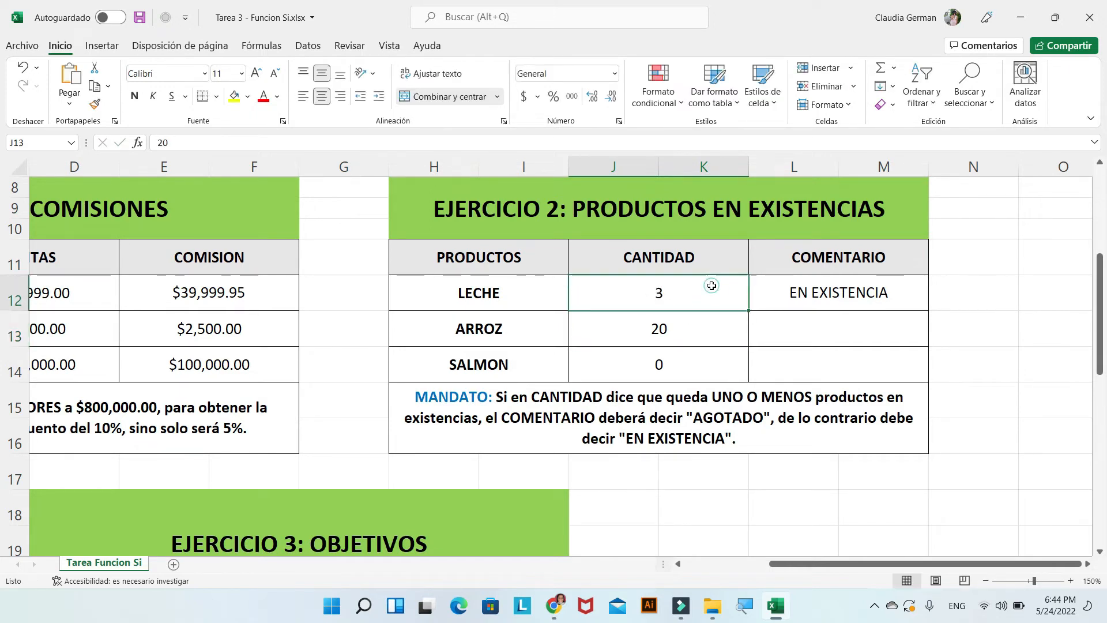
text(0)
key(Return)
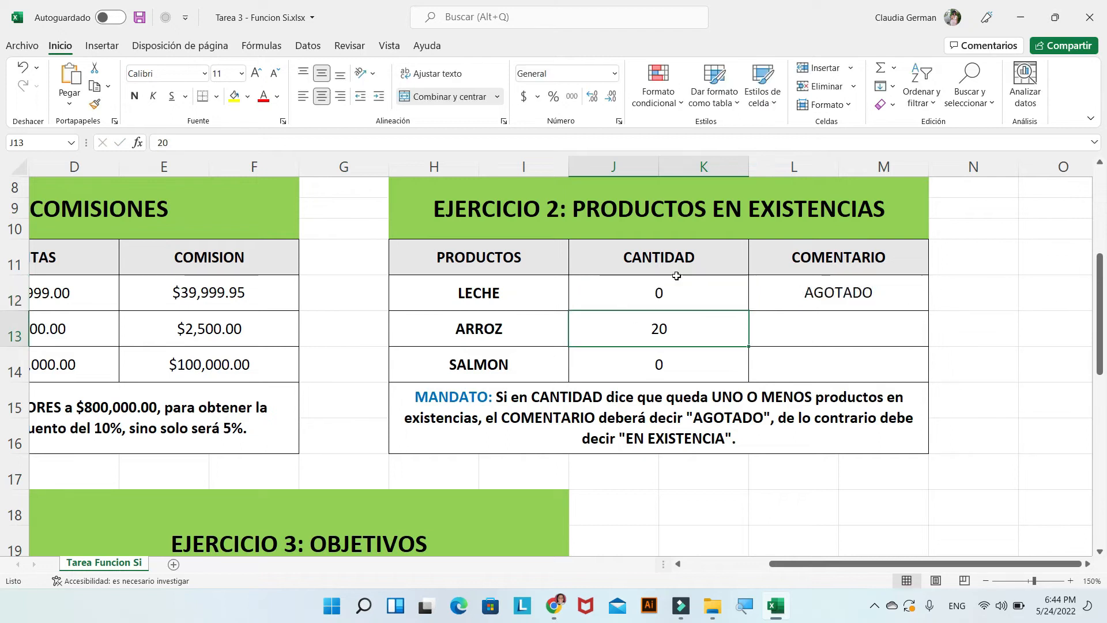
Set the LECHE quantity in cell J12 back to 1.
click(652, 299)
text(1)
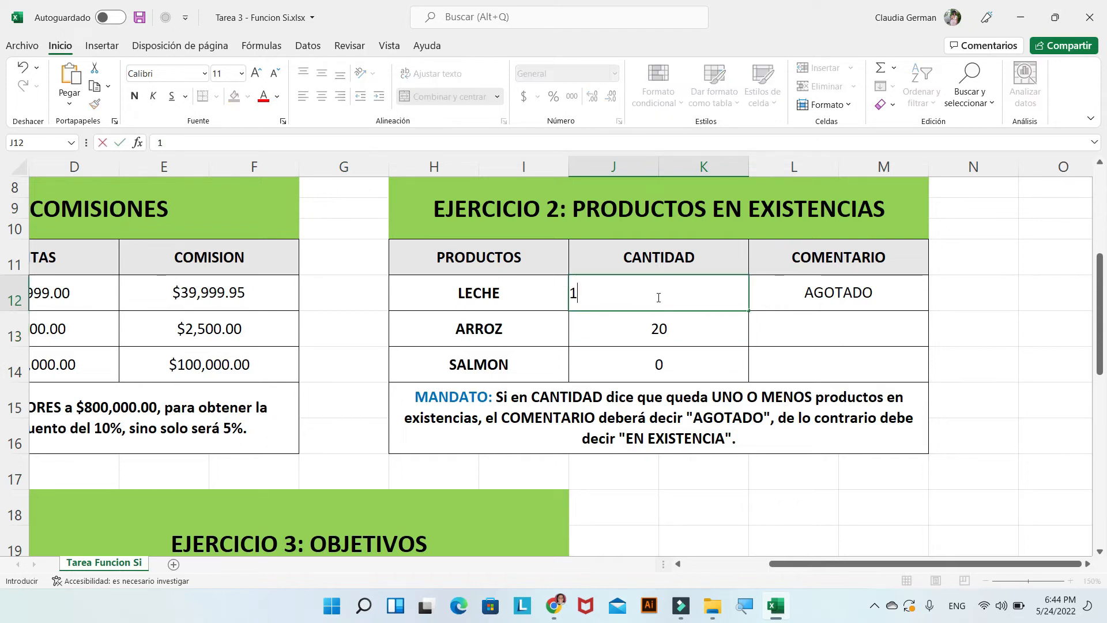
key(Return)
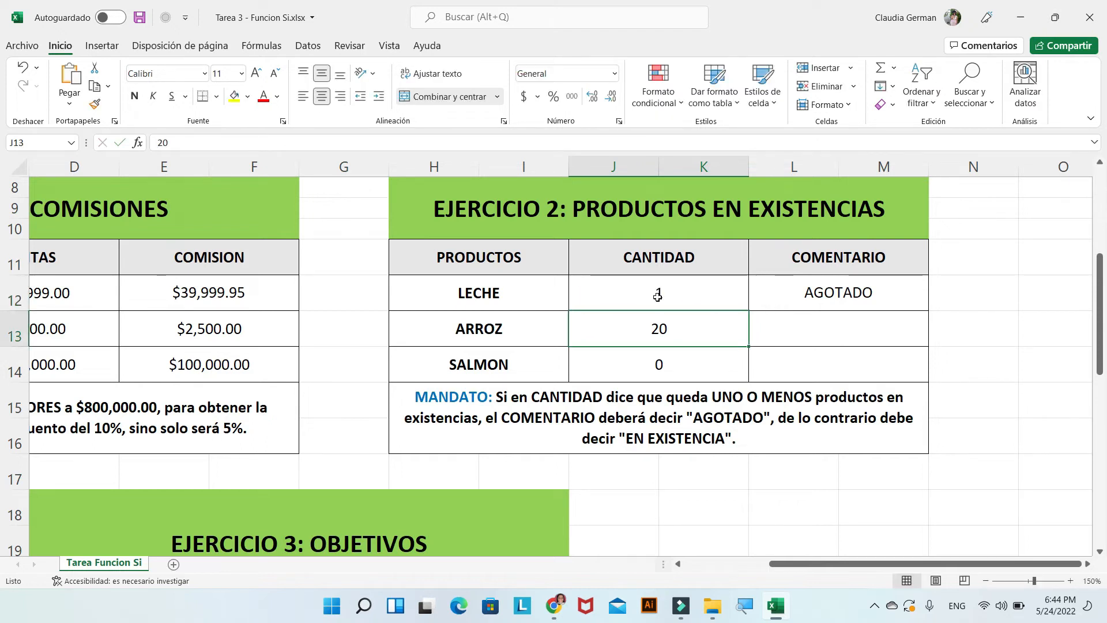
Start an SI formula in the ARROZ comment cell L13 with the logical test J13<2, using the function arguments dialog.
click(806, 314)
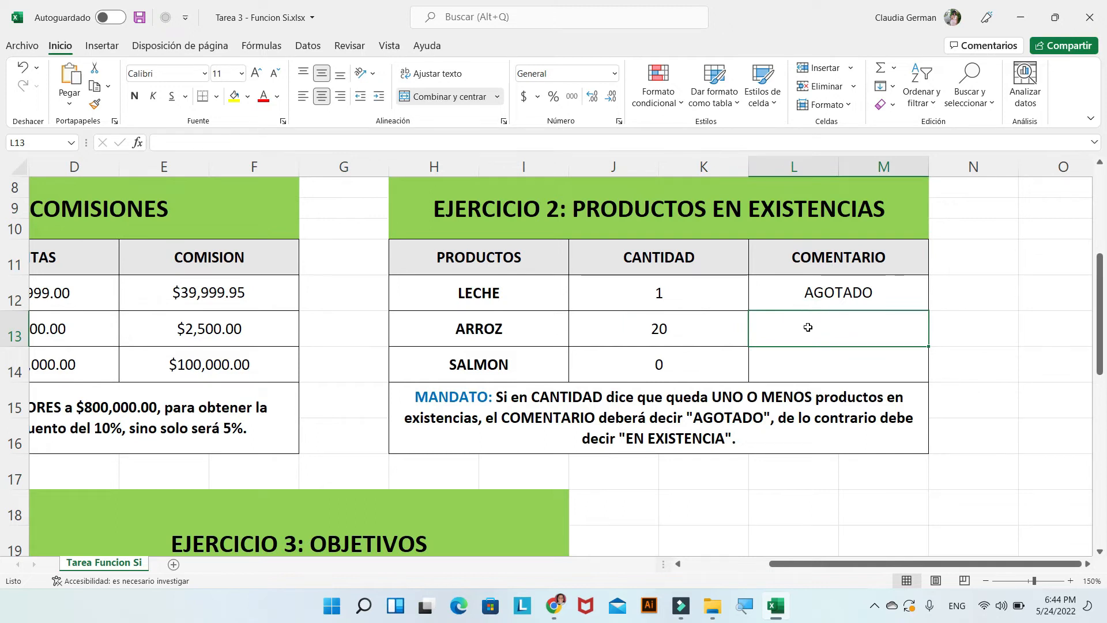
double_click(808, 327)
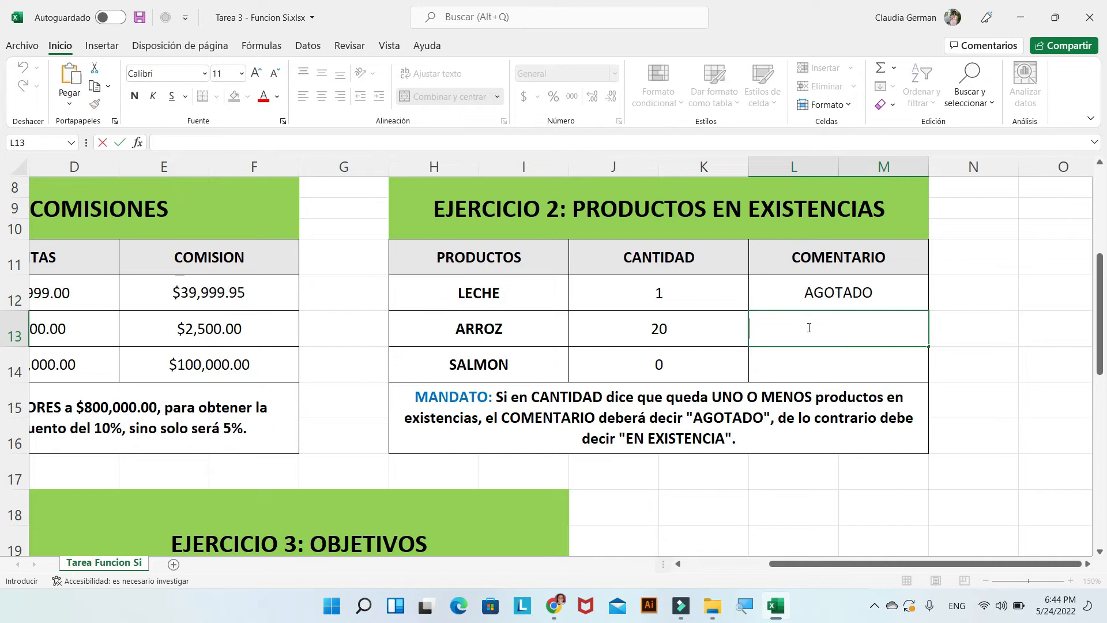
text(=)
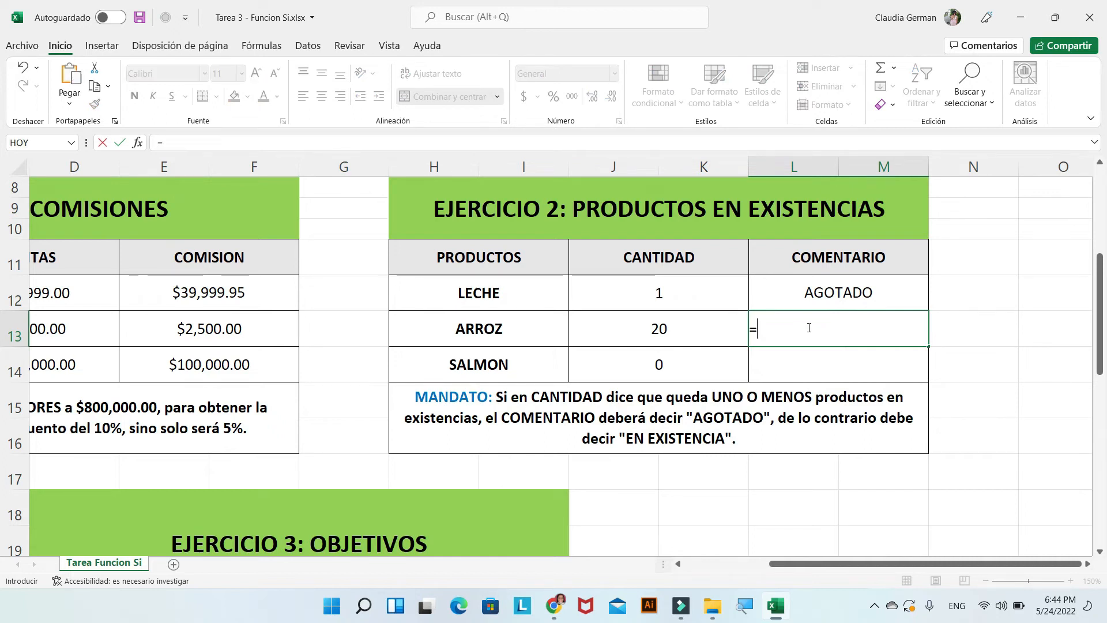
text(SI)
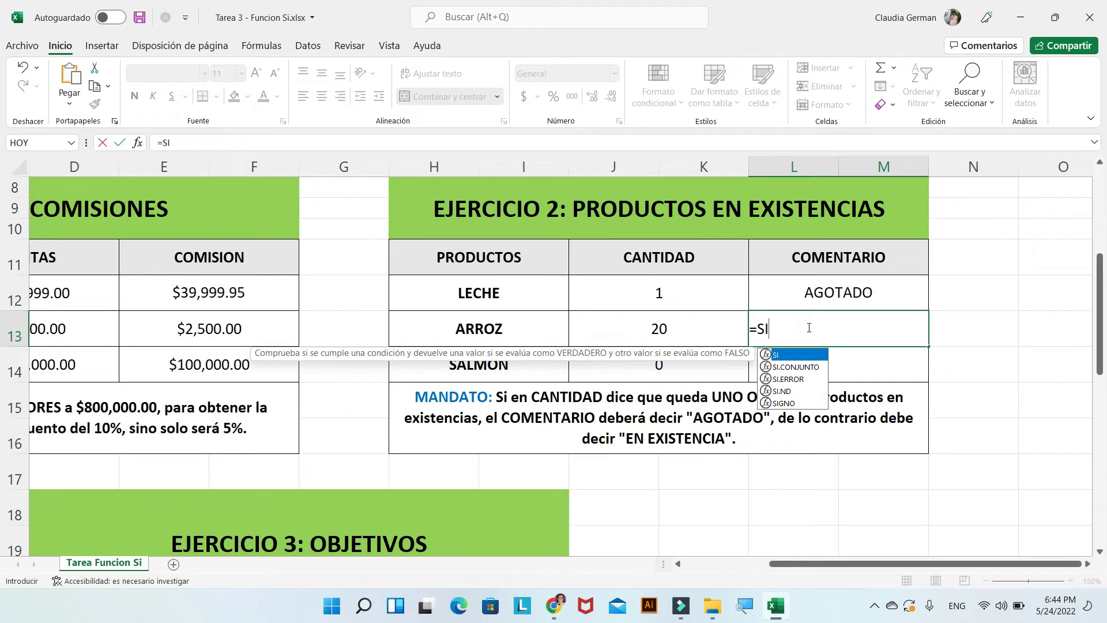
text(()
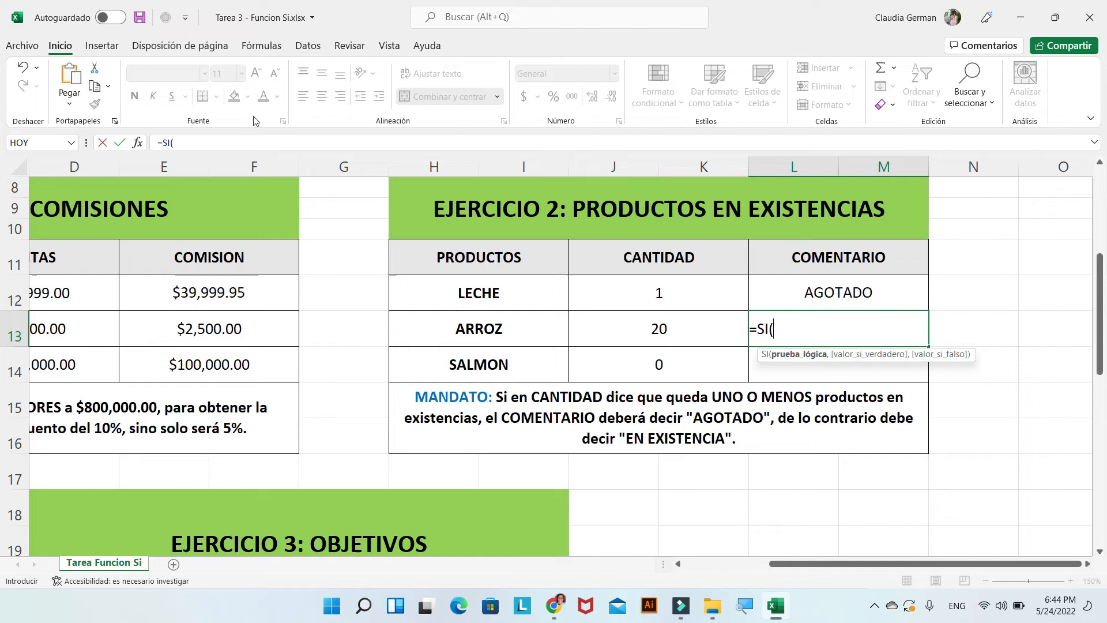
click(138, 143)
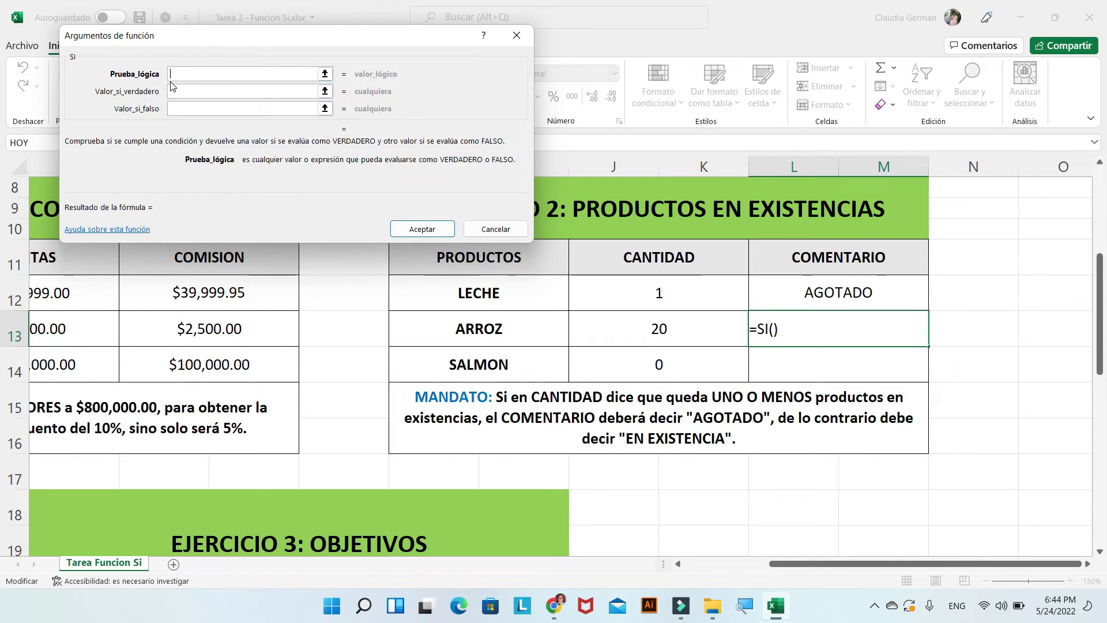
click(656, 328)
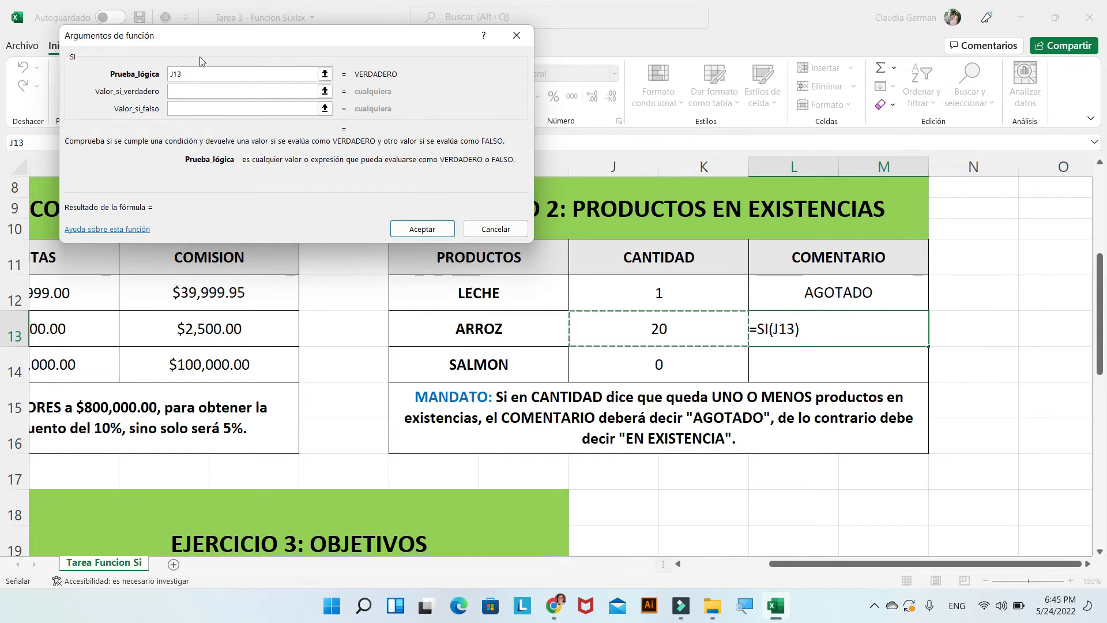
click(198, 72)
text(<2)
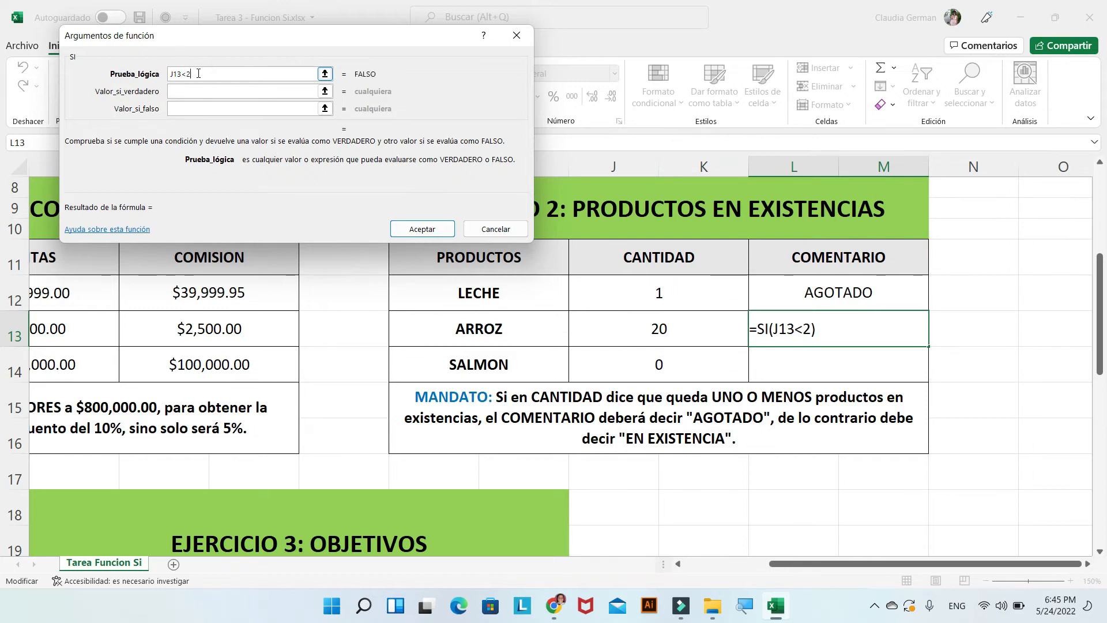
Set the value-if-true to "AGOTADO" and the value-if-false to "EN EXISTENCIA", and accept the SI formula in L13.
click(182, 93)
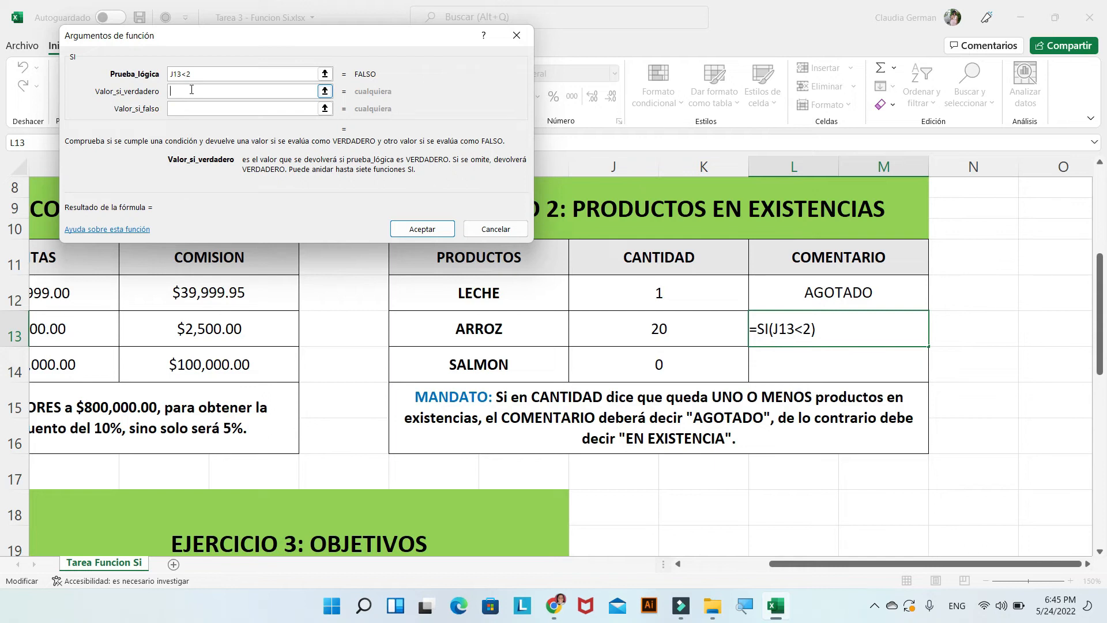
text("AGOTADO")
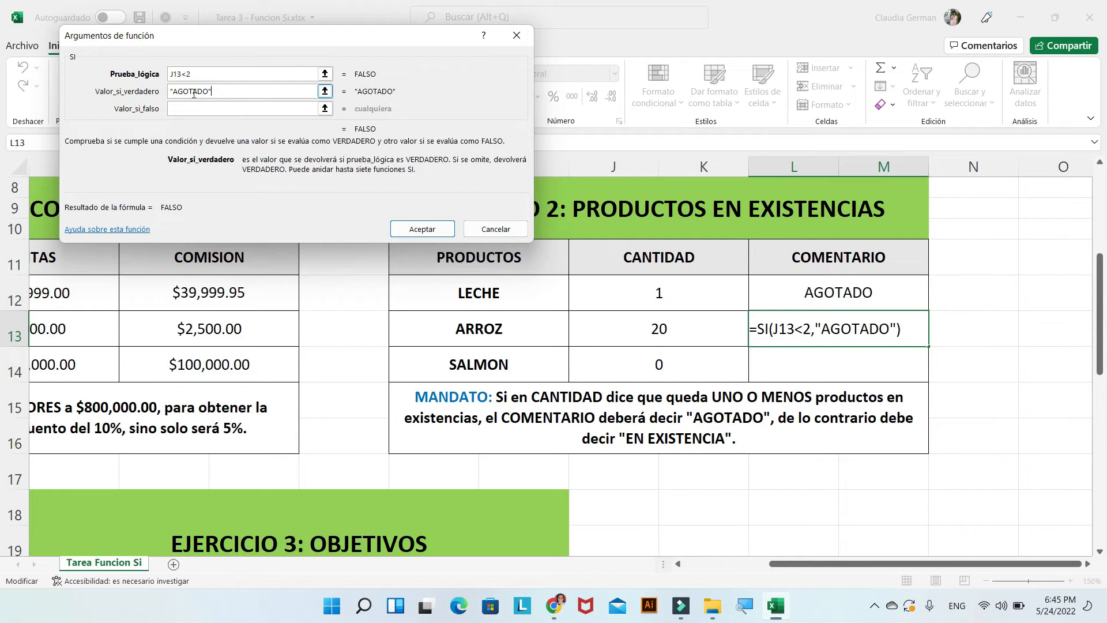
click(205, 108)
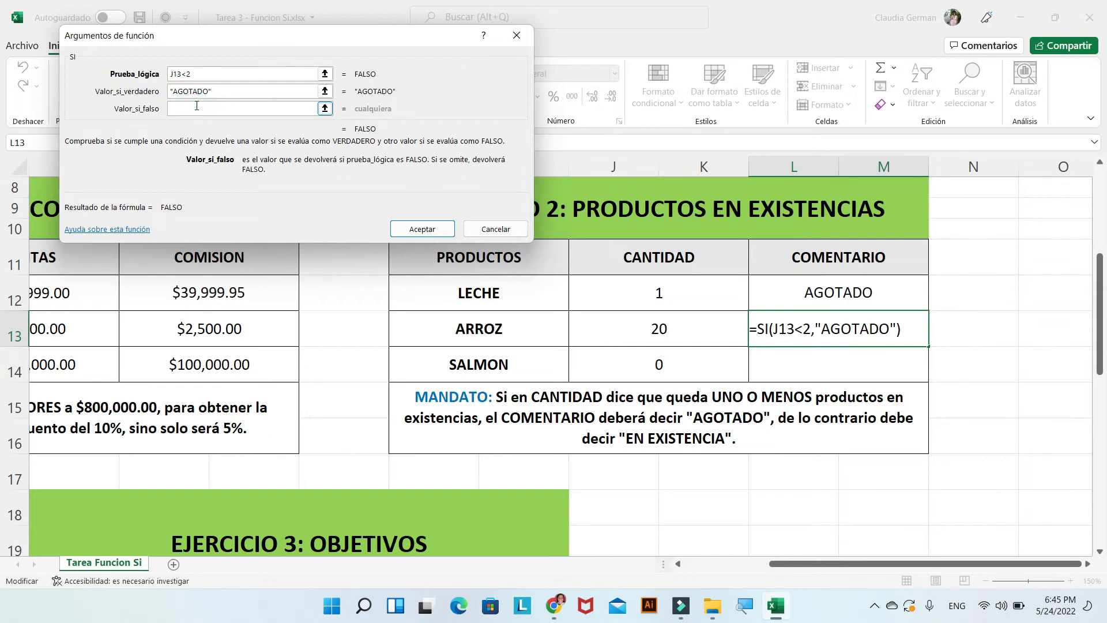
text(EN)
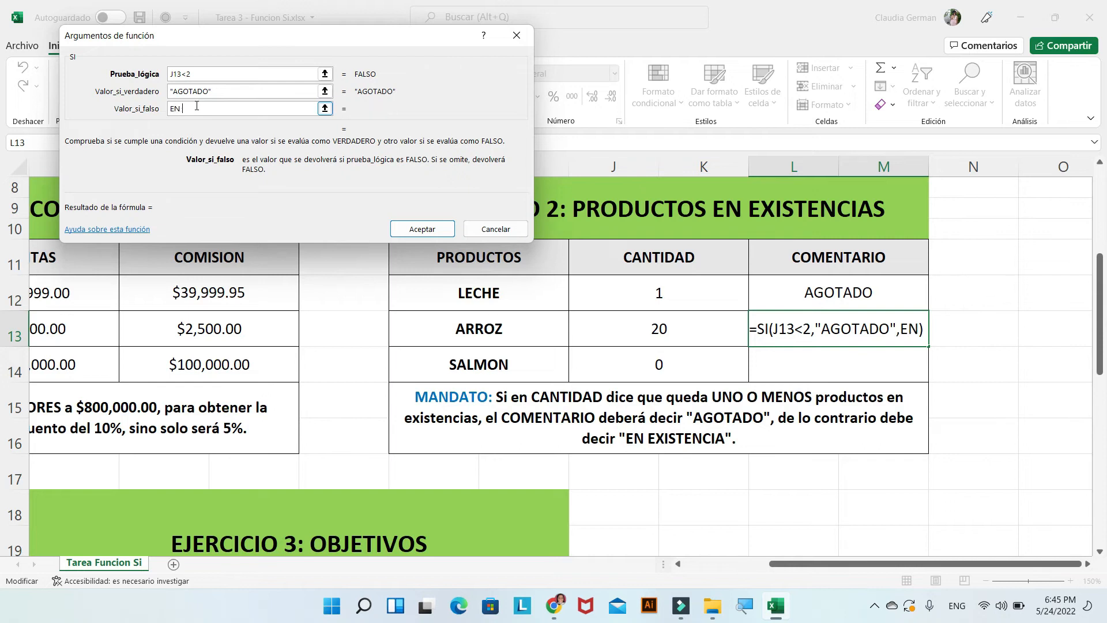
key(BackSpace)
key(BackSpace)
key(BackSpace)
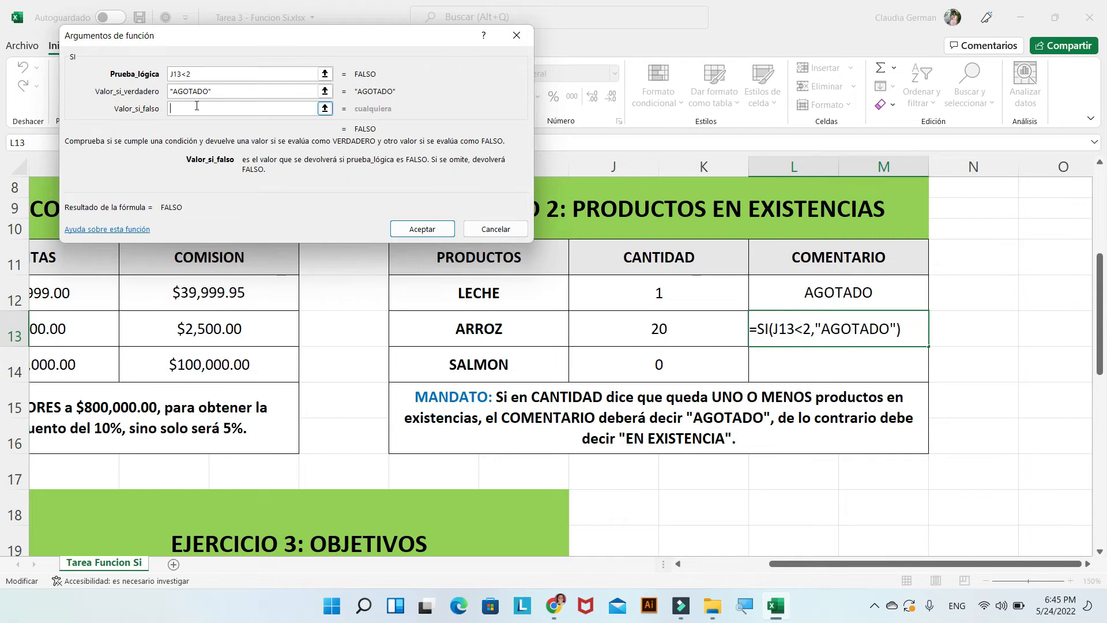
text("EN)
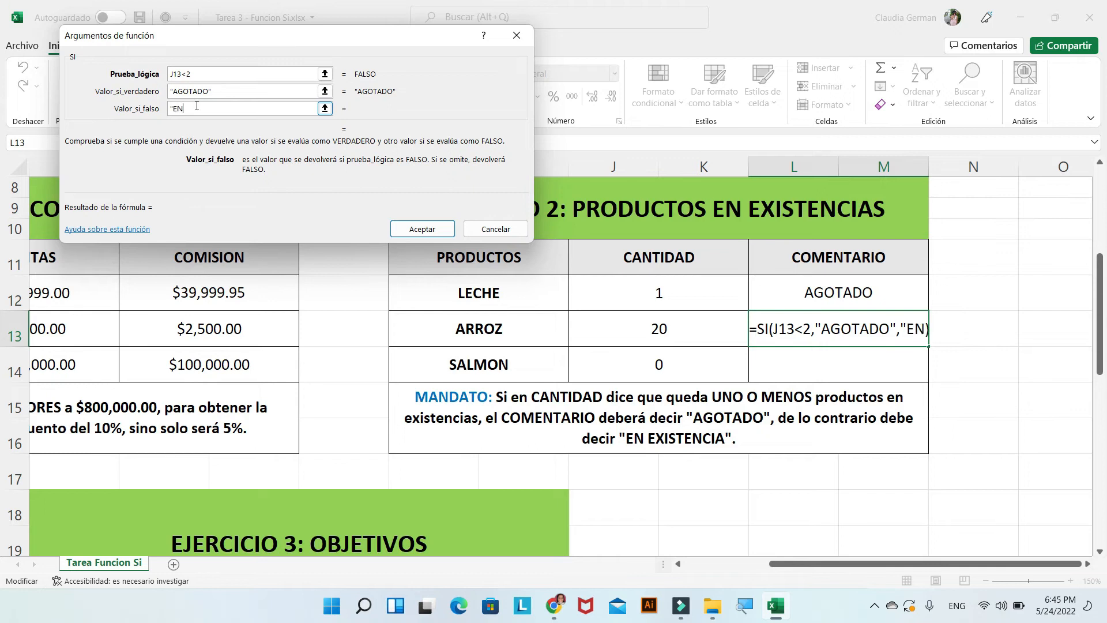
text( EXISTENCI)
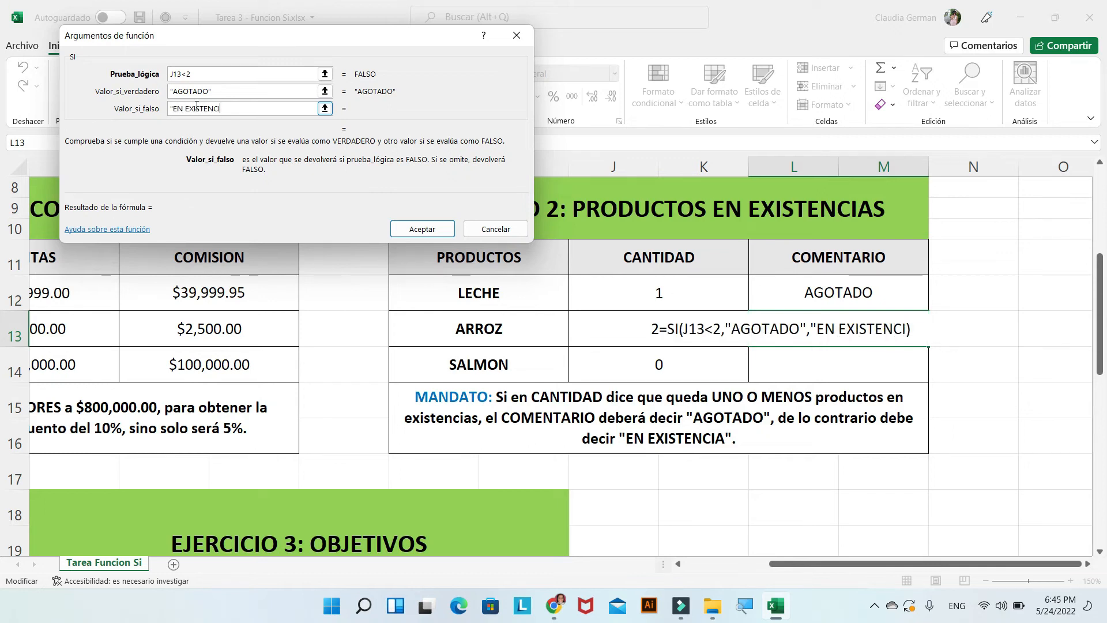
text(A")
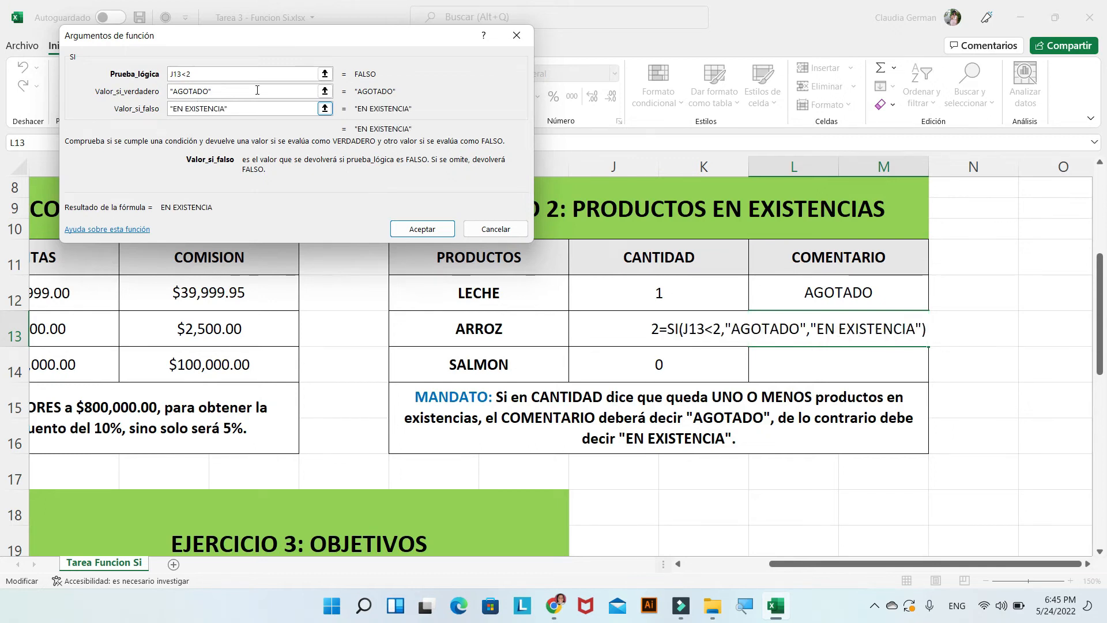
click(418, 230)
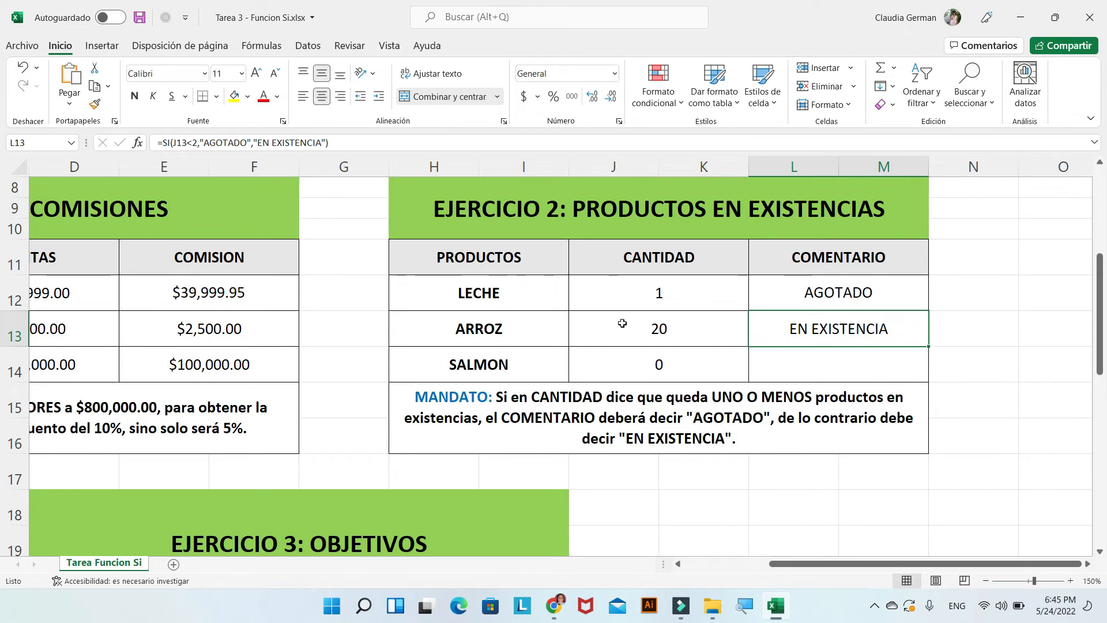
Test the ARROZ comment formula by changing the quantity in J13 to 2 and 1 in turn.
click(645, 333)
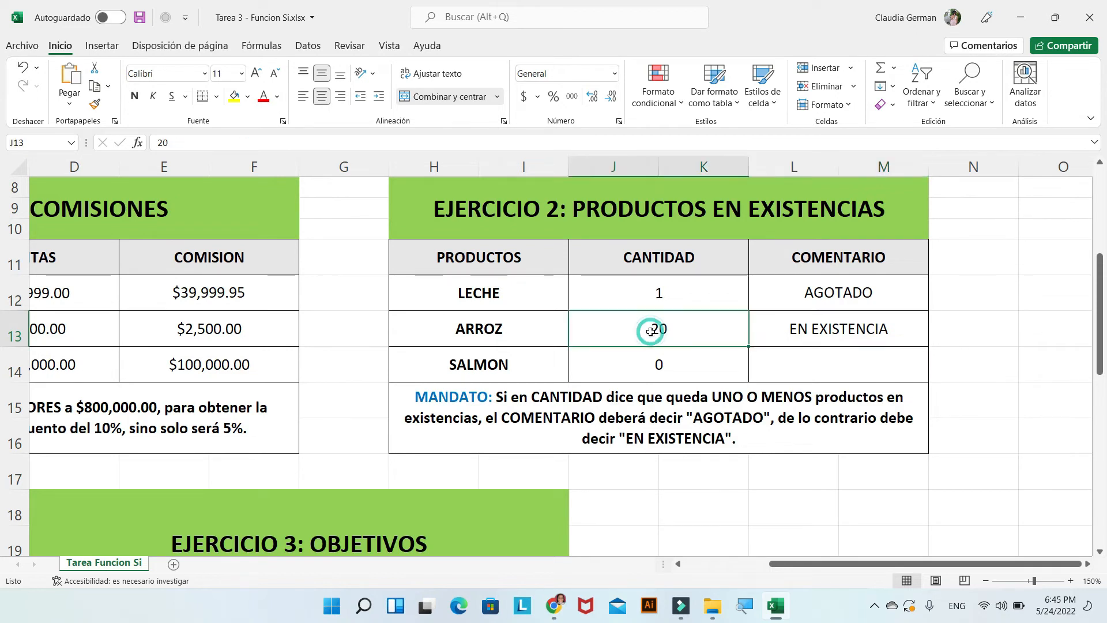
text(2)
key(Return)
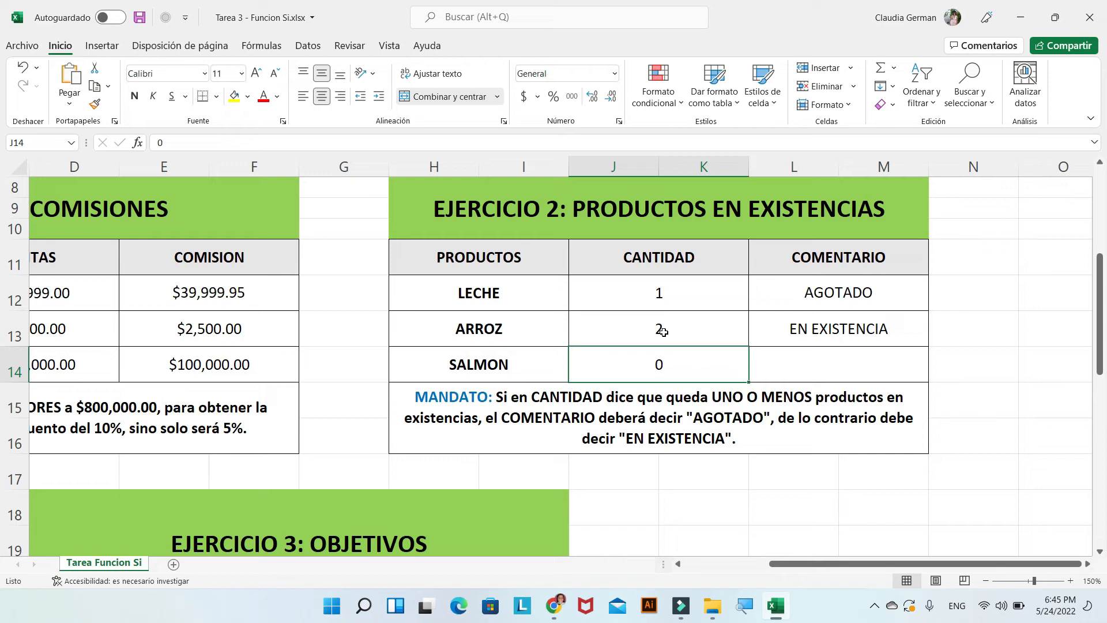
click(663, 332)
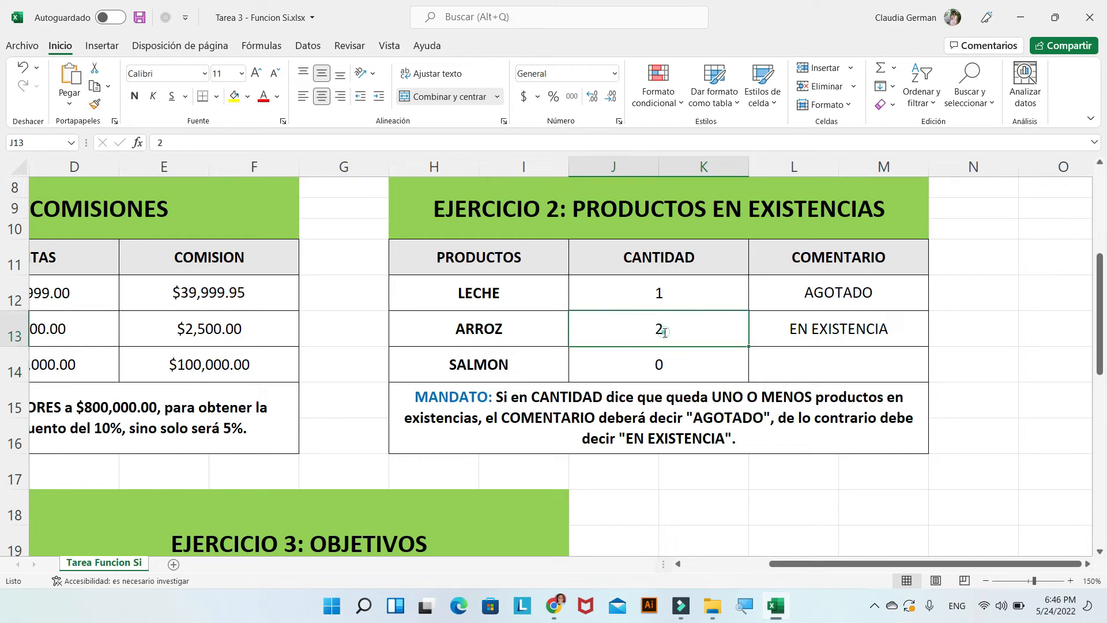
double_click(665, 333)
key(BackSpace)
text(1)
key(Return)
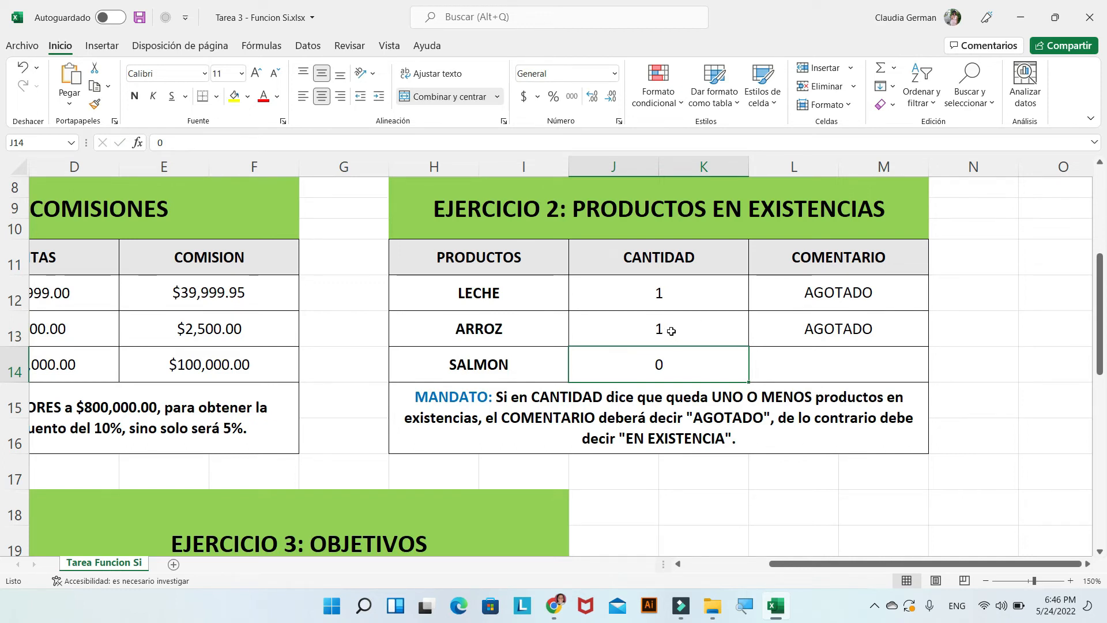
Set the ARROZ quantity in cell J13 to 15.
click(672, 331)
text(15)
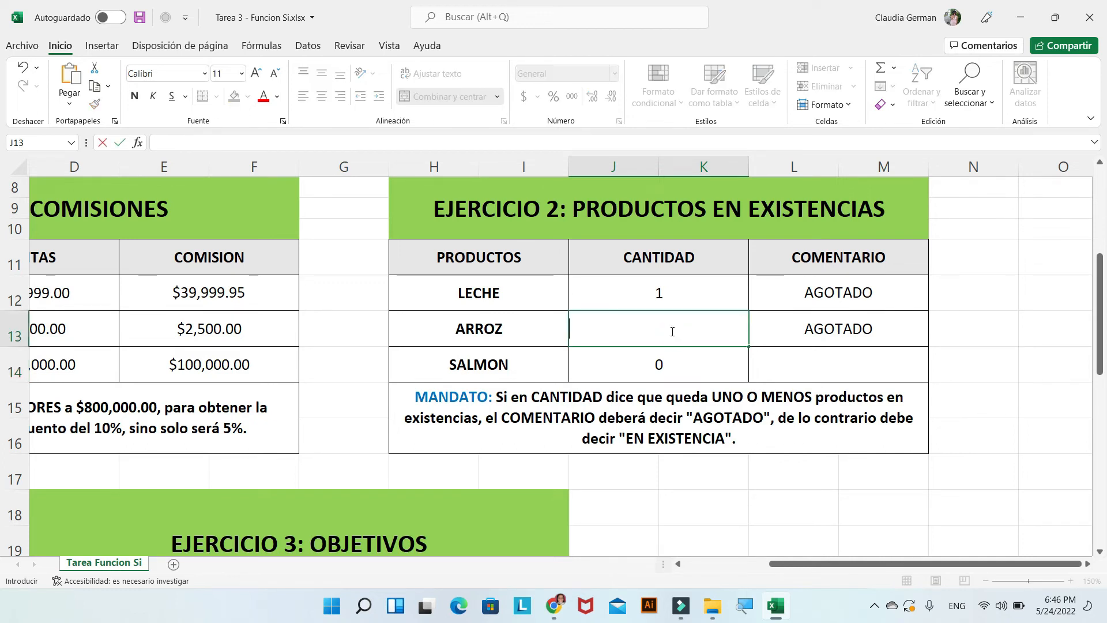
key(Return)
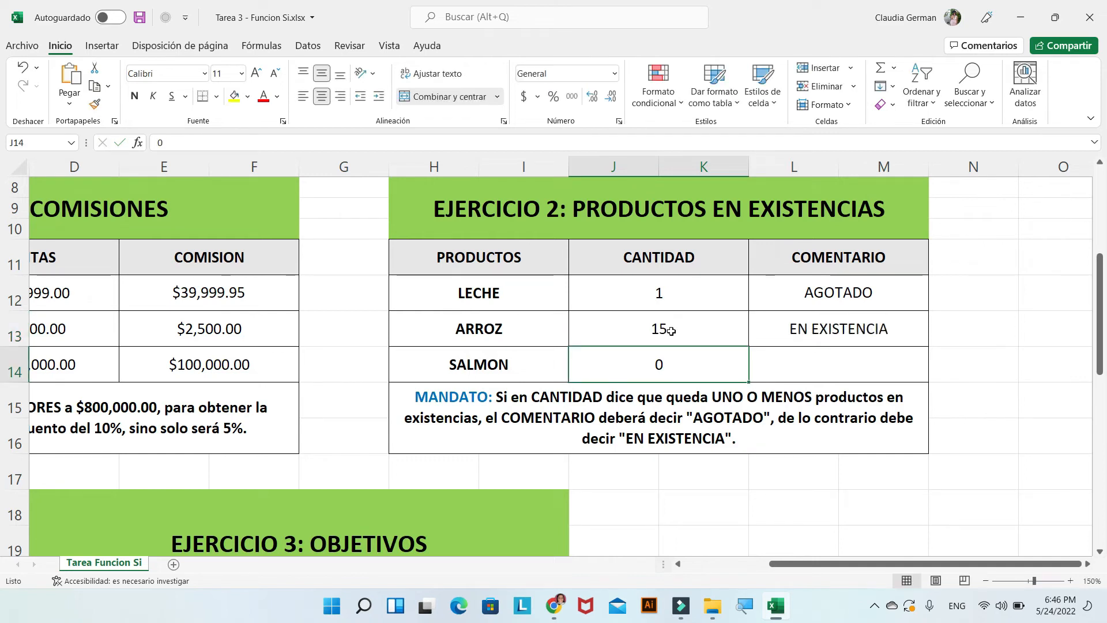
Fill the SI formula from L13 down to the SALMON comment cell L14 and check the copied formula's cell reference.
click(783, 372)
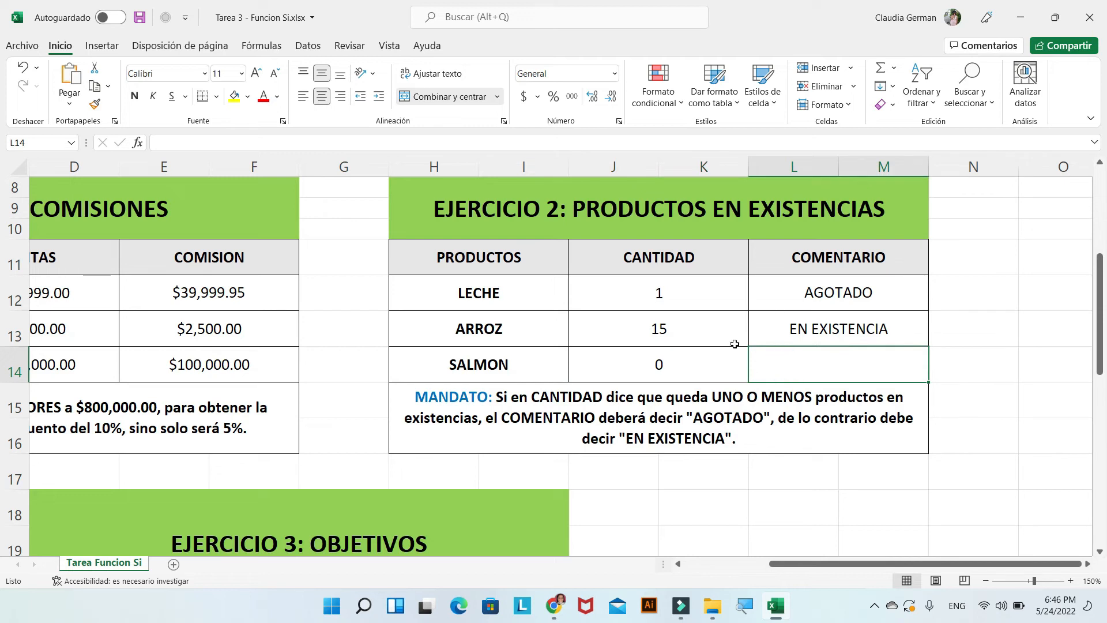
click(848, 321)
drag(927, 346, 931, 376)
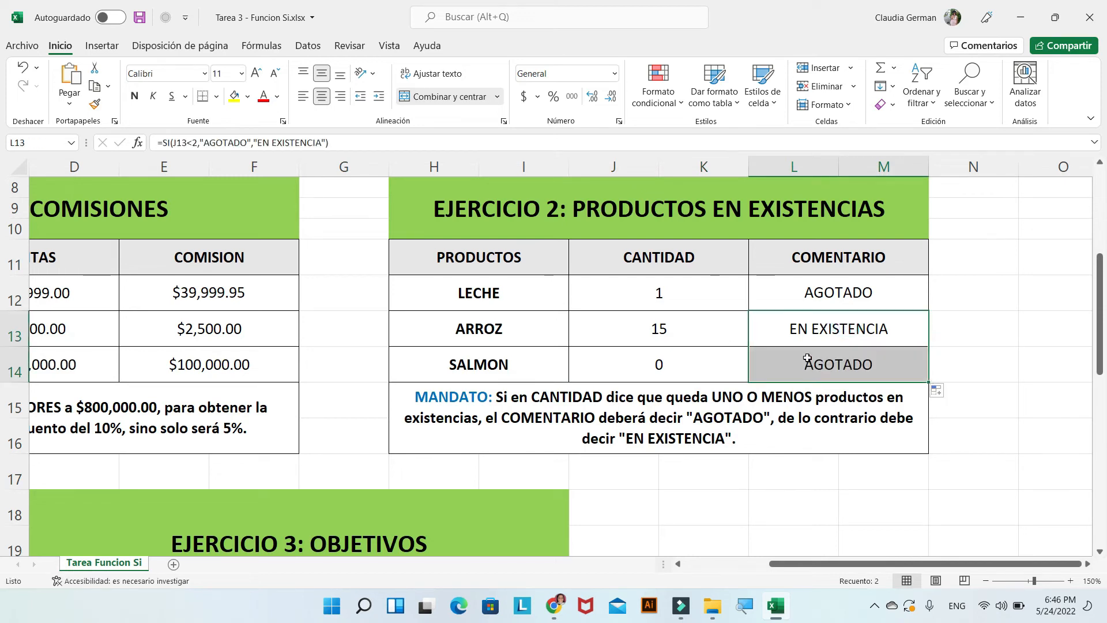
double_click(845, 375)
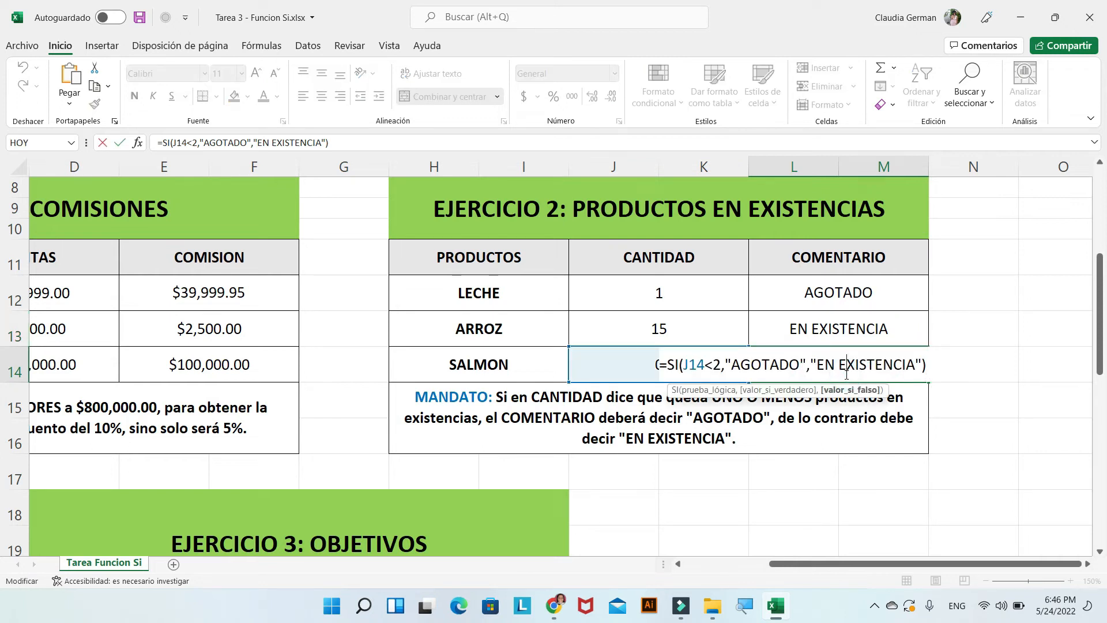
key(Return)
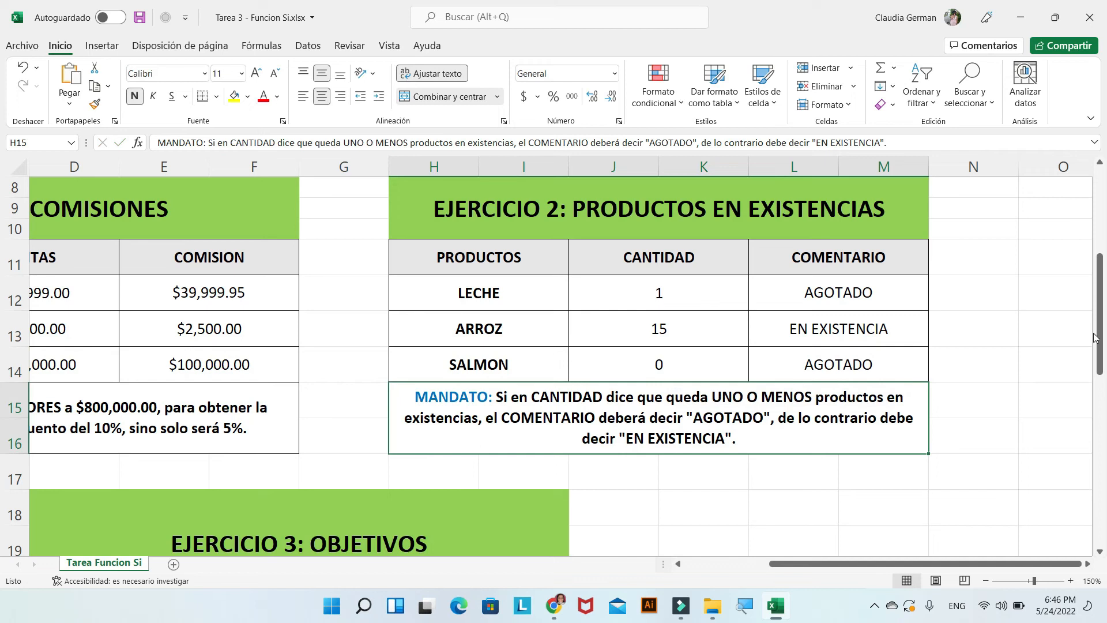
Start an SI function in the first ESTADO cell H22 of EJERCICIO 3 with the logical test D22>=F22.
drag(1096, 338, 1104, 418)
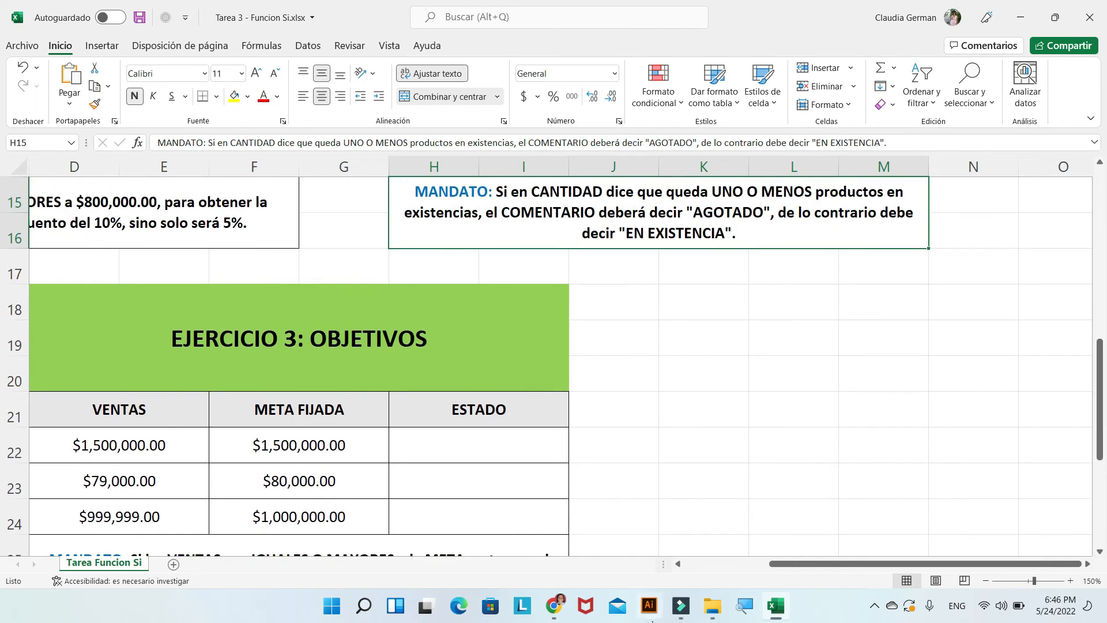
drag(860, 564, 774, 565)
drag(1096, 381, 1102, 406)
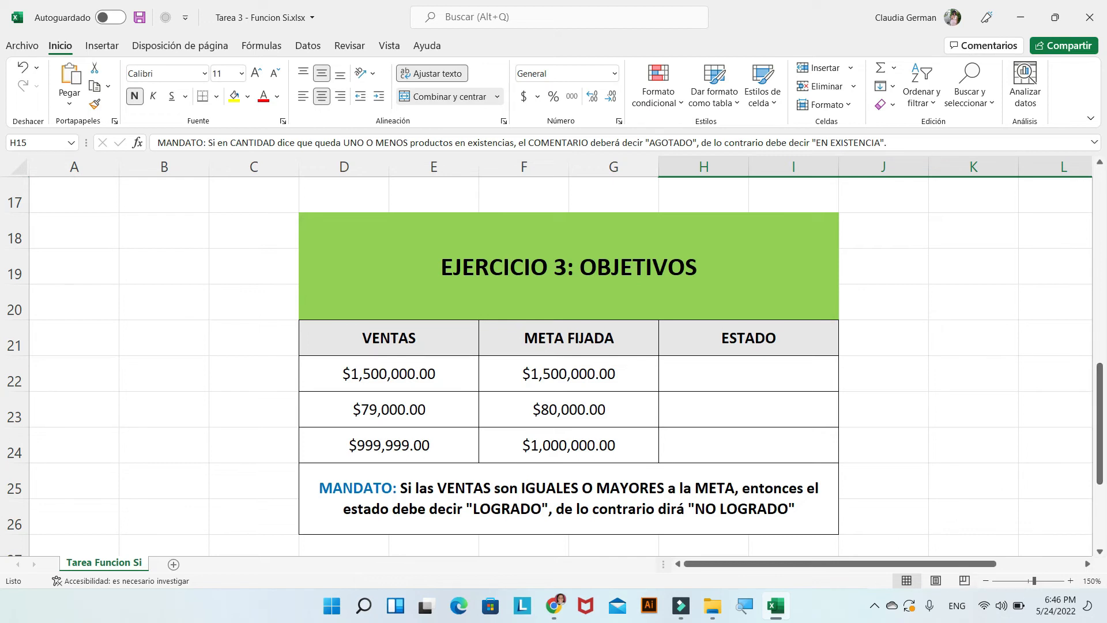
double_click(747, 376)
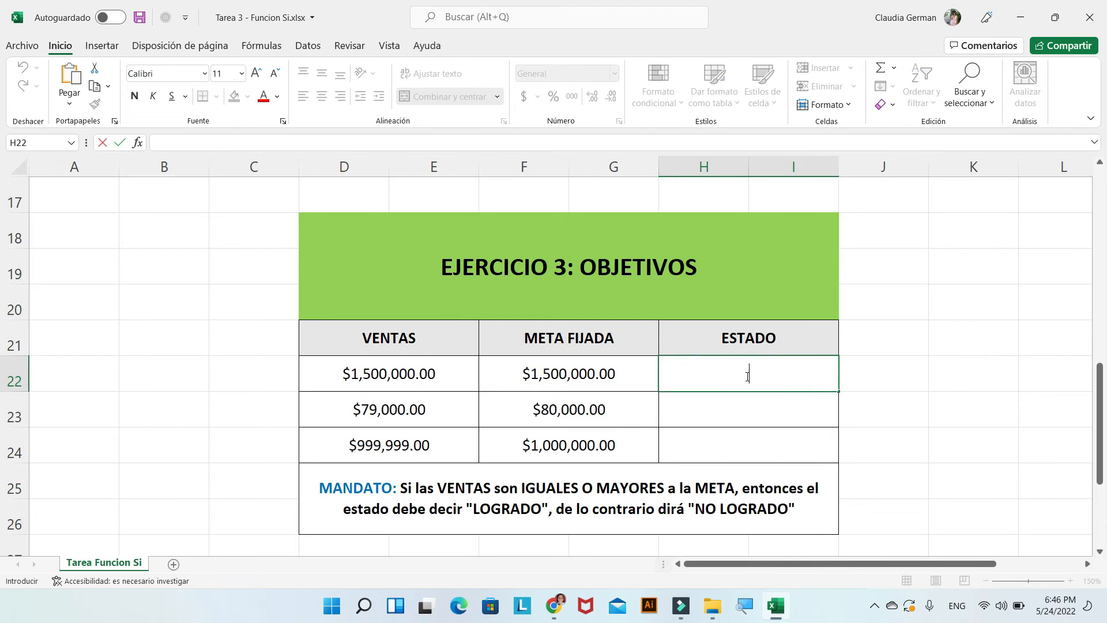
text(=)
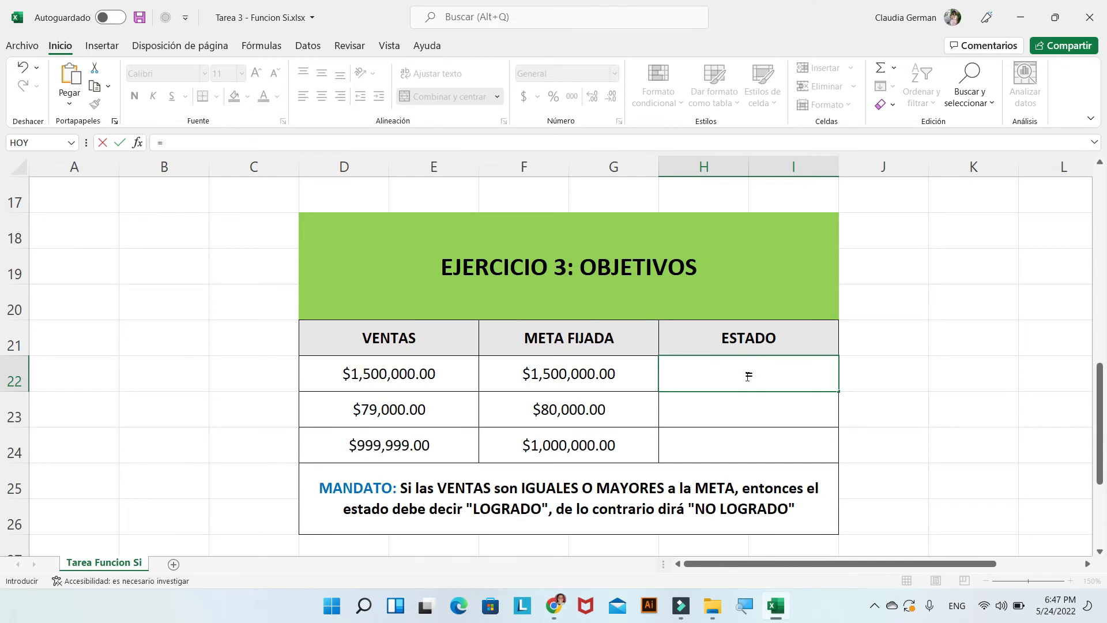
text(S)
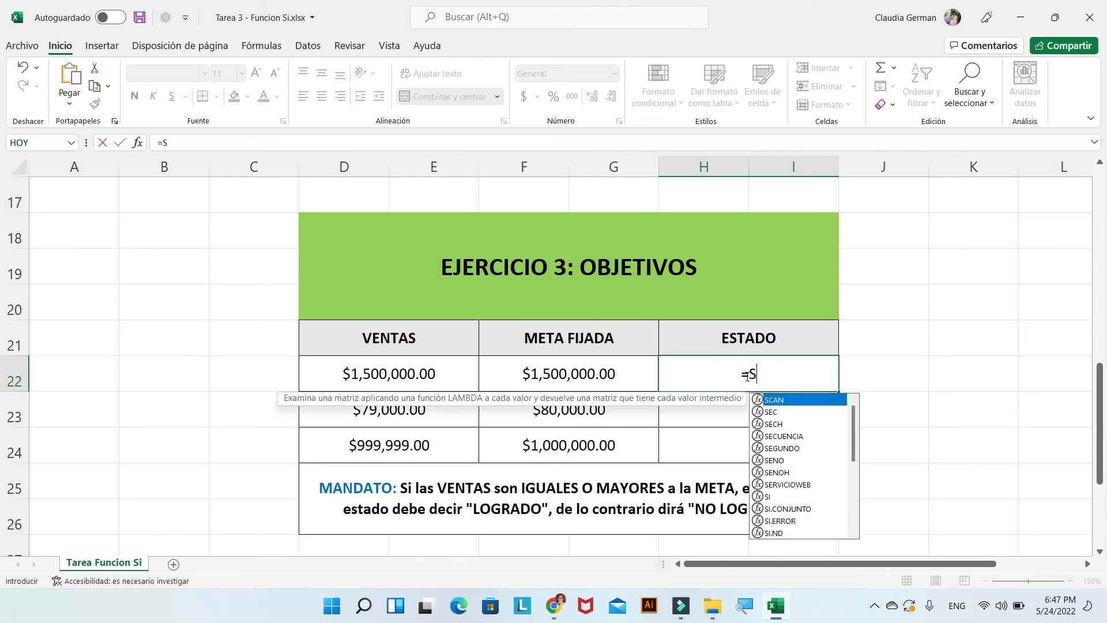
text(I)
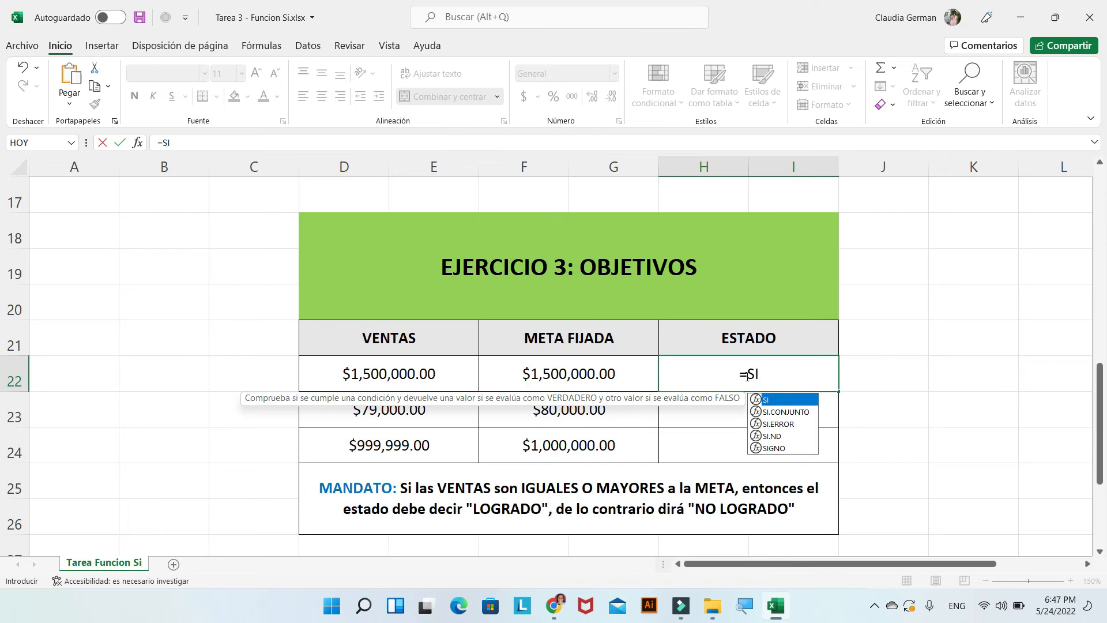
text(()
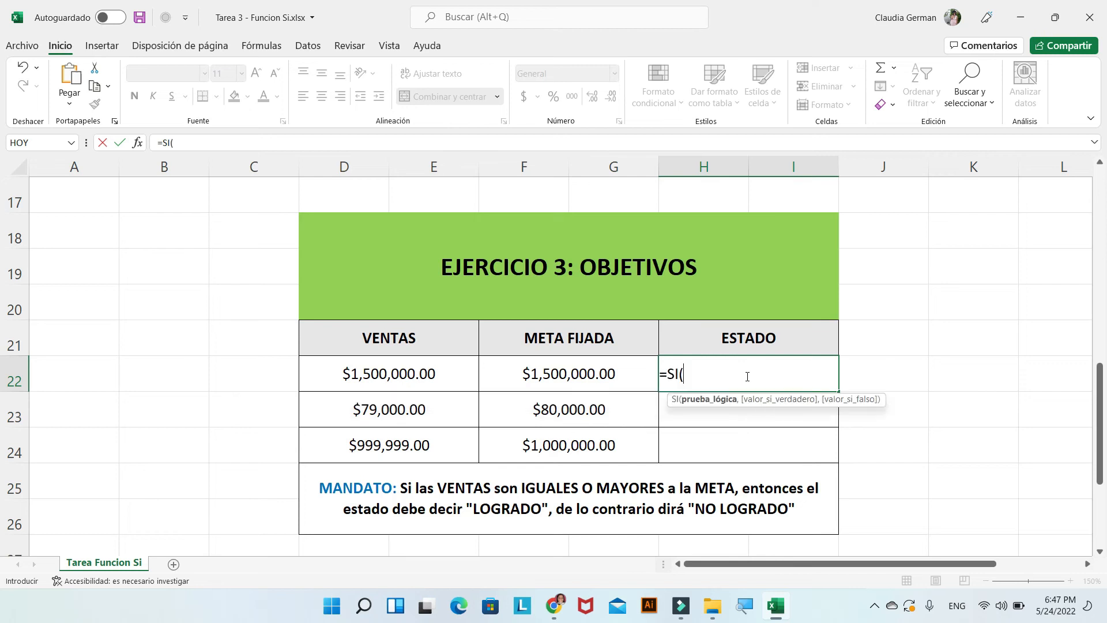
click(137, 142)
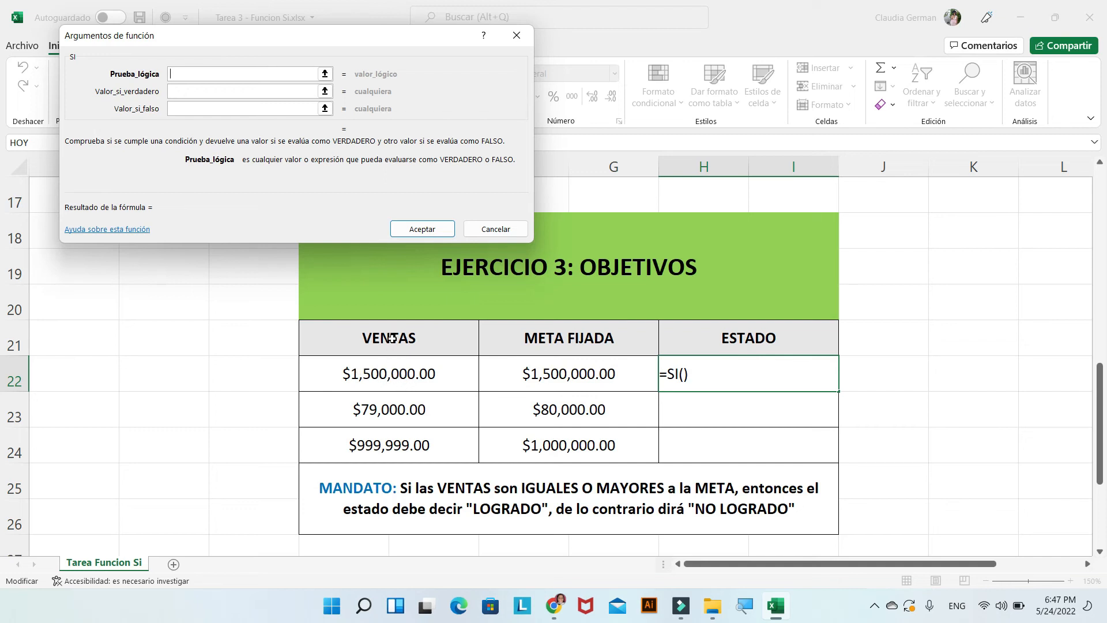
click(361, 375)
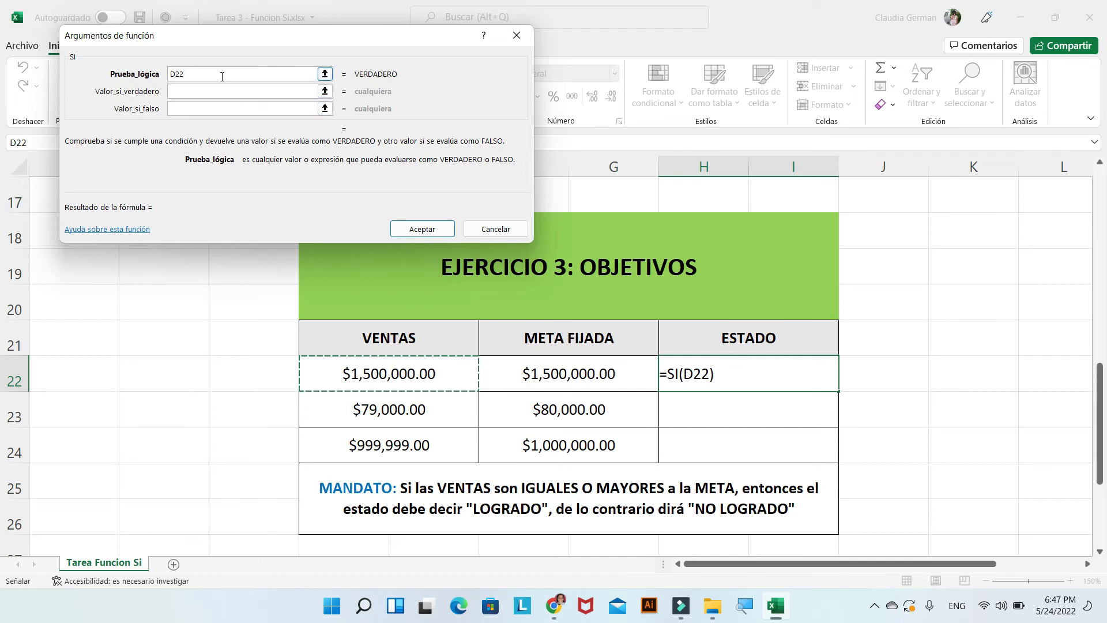
text(>=)
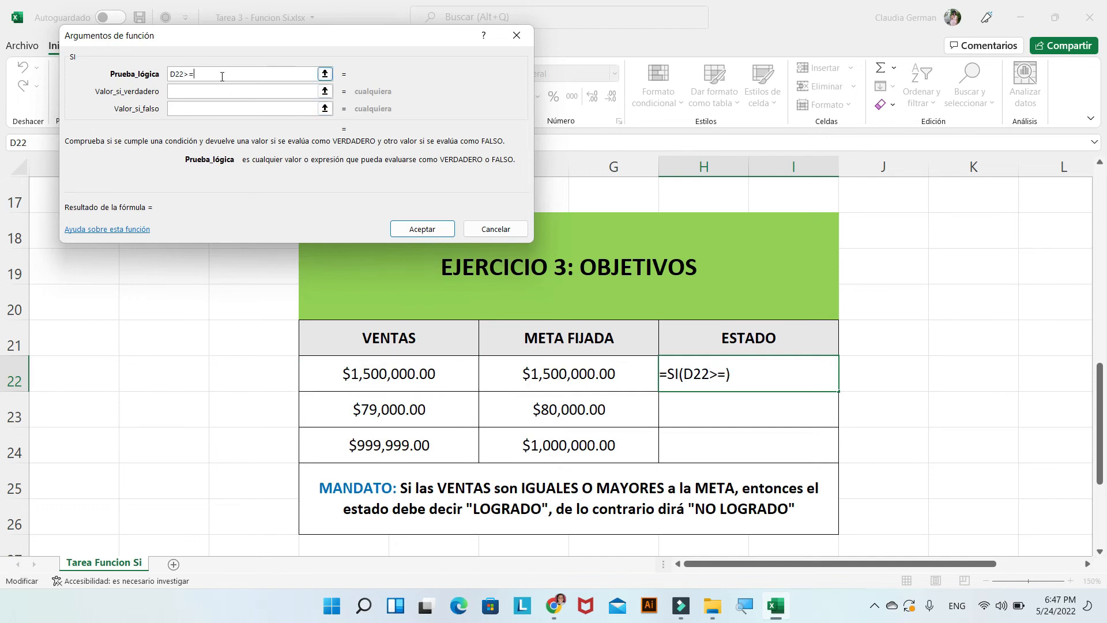
click(536, 375)
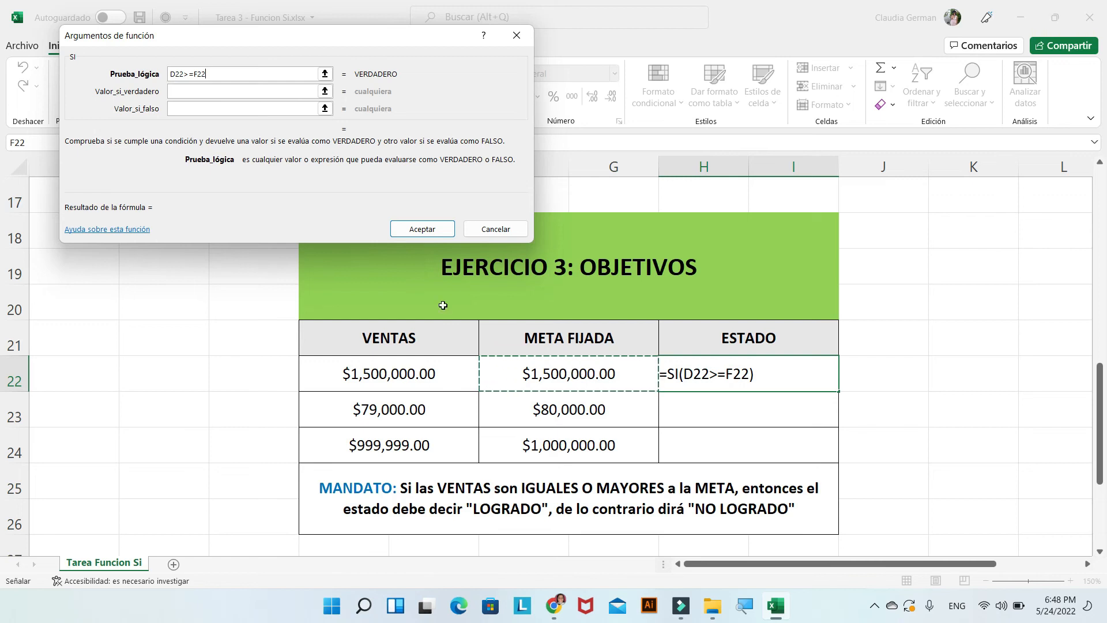
Set the value-if-true to "LOGRADO" and the value-if-false to "NO LAGRADO", and accept the SI formula in H22.
click(185, 92)
click(185, 91)
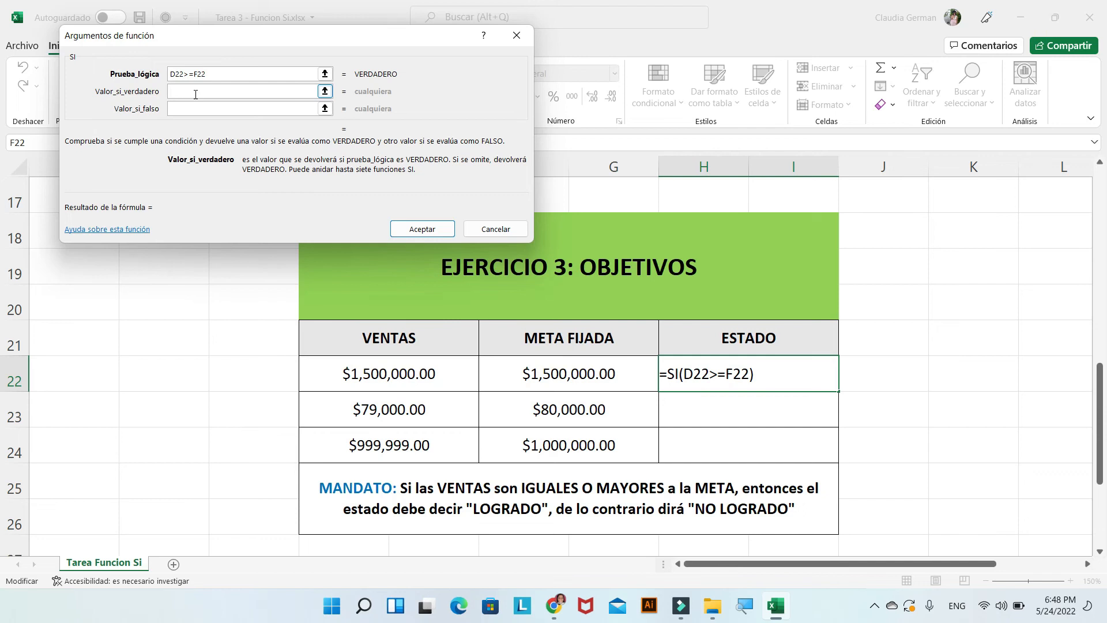
text(")
key(Caps_Lock)
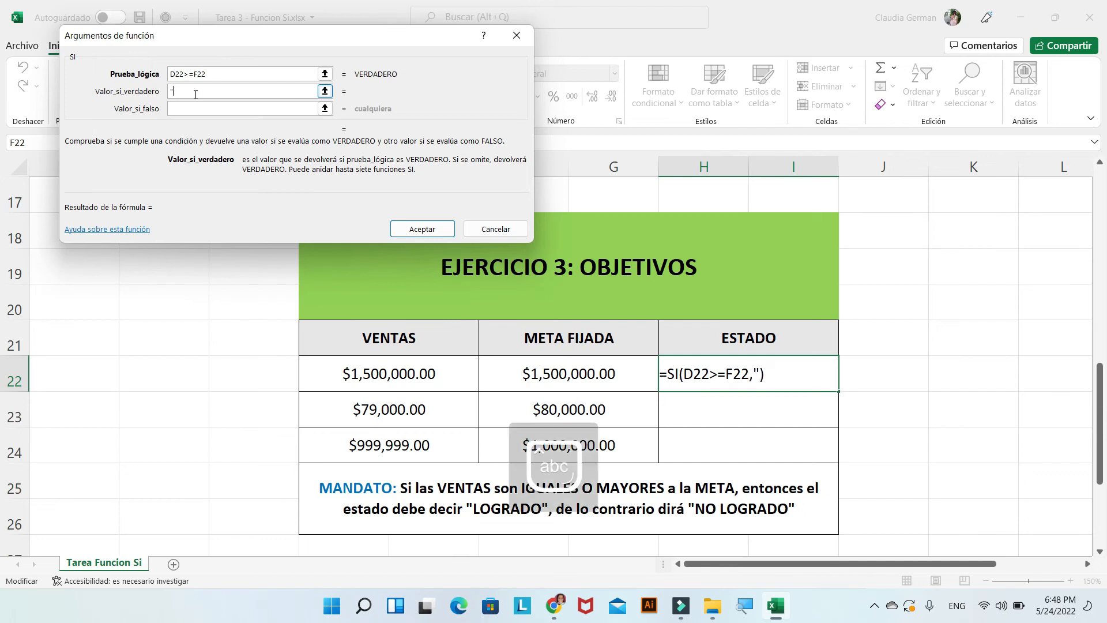
text(LOGRADO")
click(183, 108)
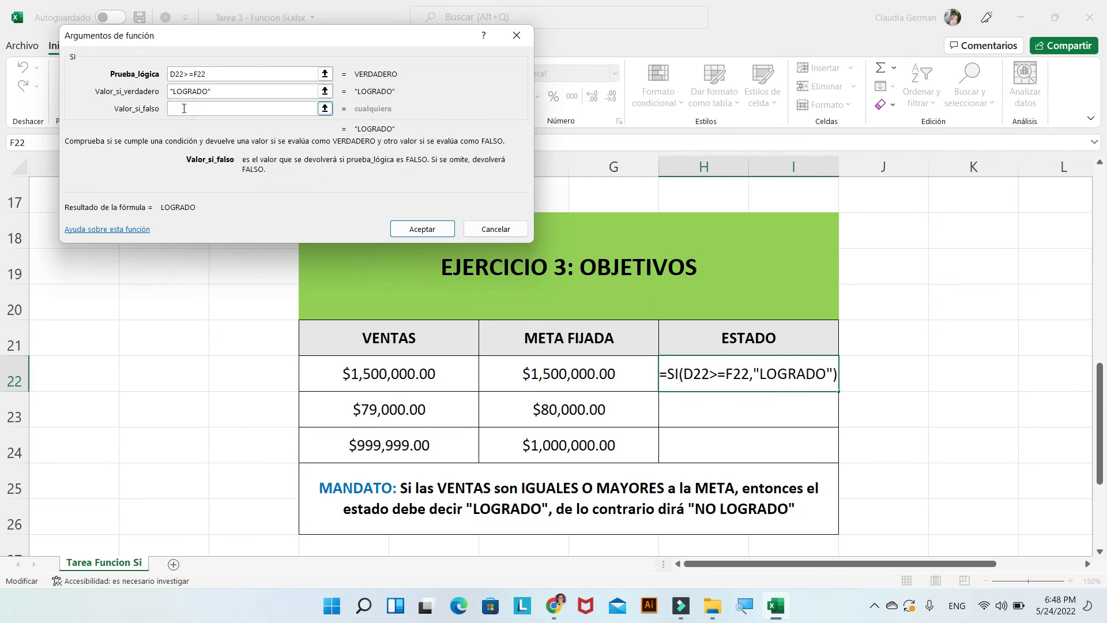
text("NO LAD)
key(BackSpace)
text(GRADO)
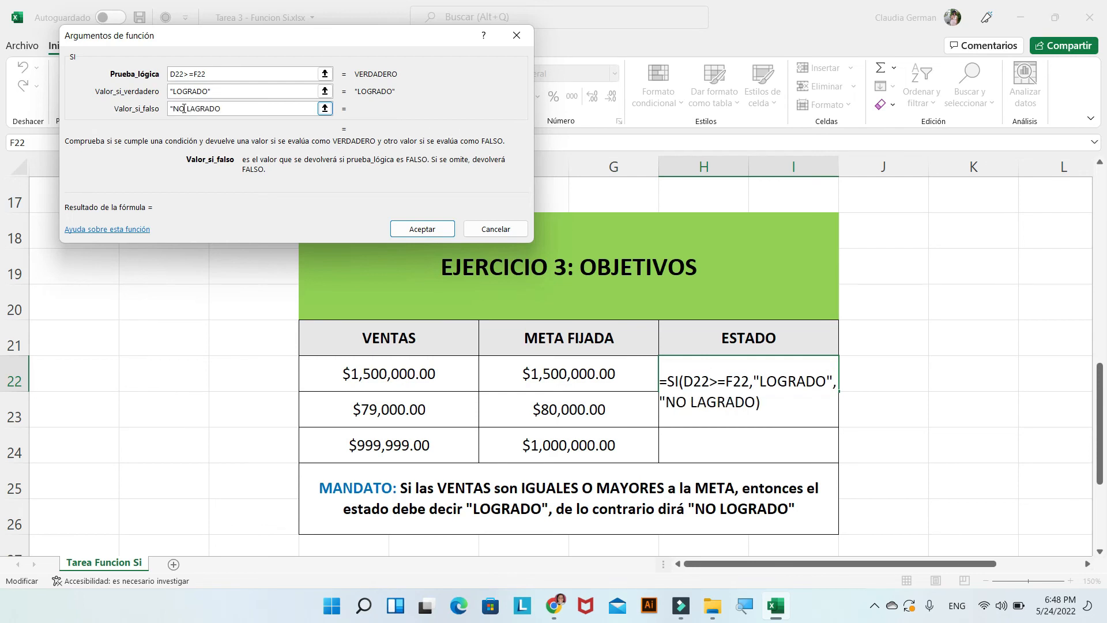
text(")
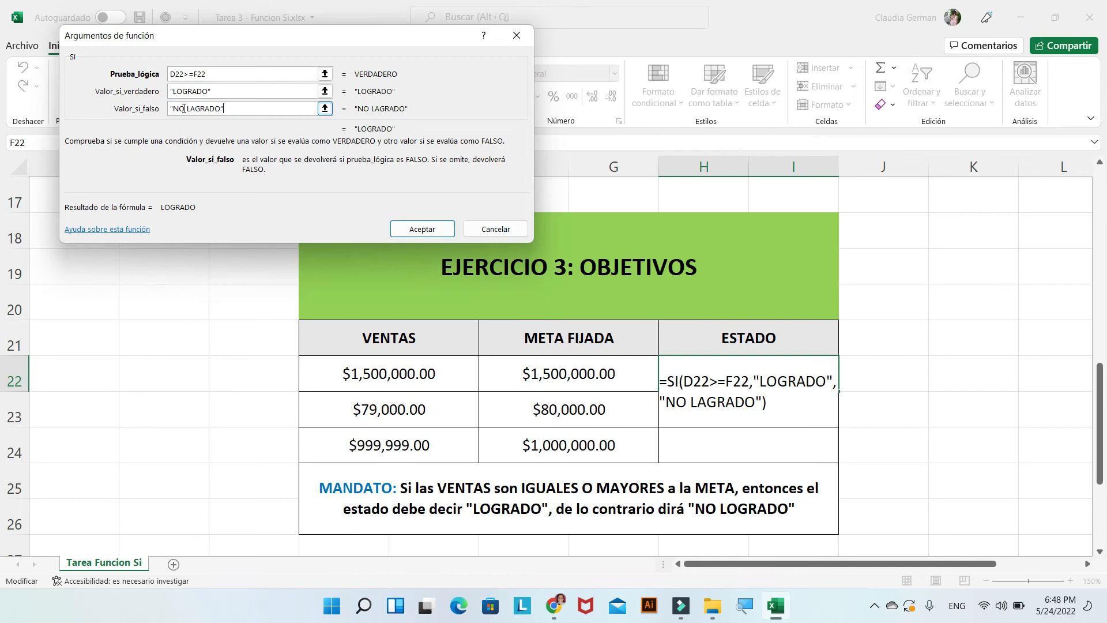
click(420, 230)
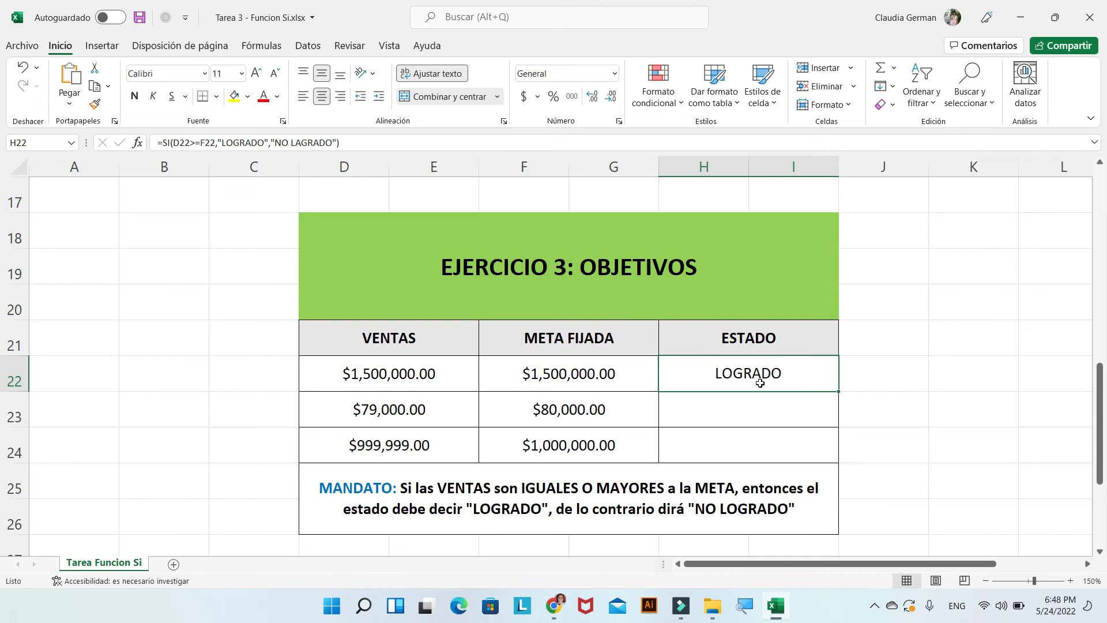
Start an SI function in the second ESTADO cell H23 with the logical test D23>=F23.
click(711, 420)
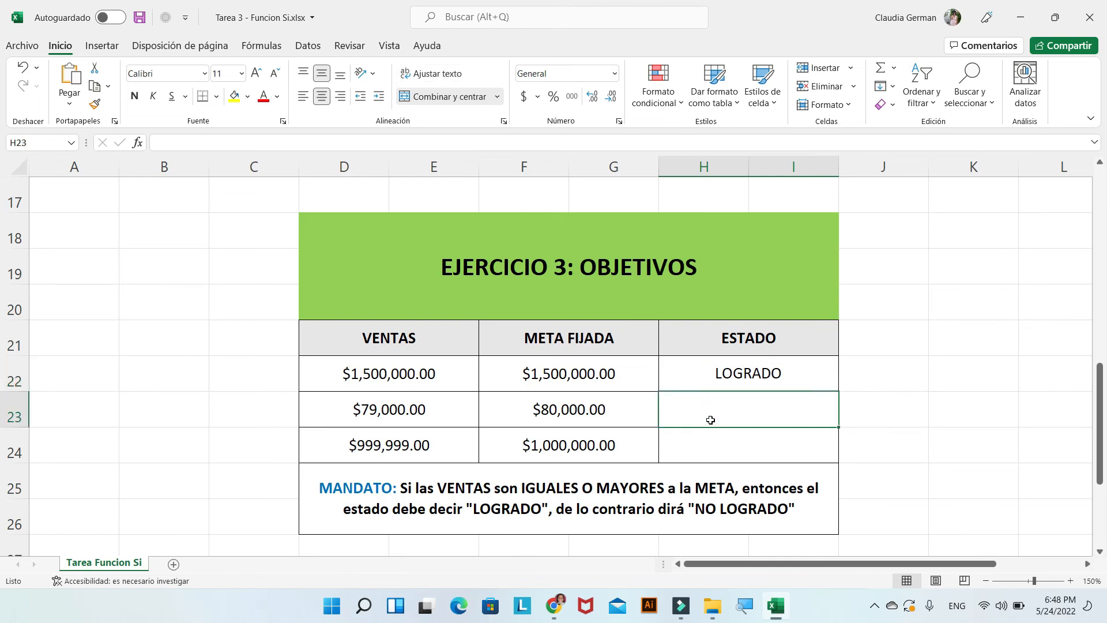
text(=)
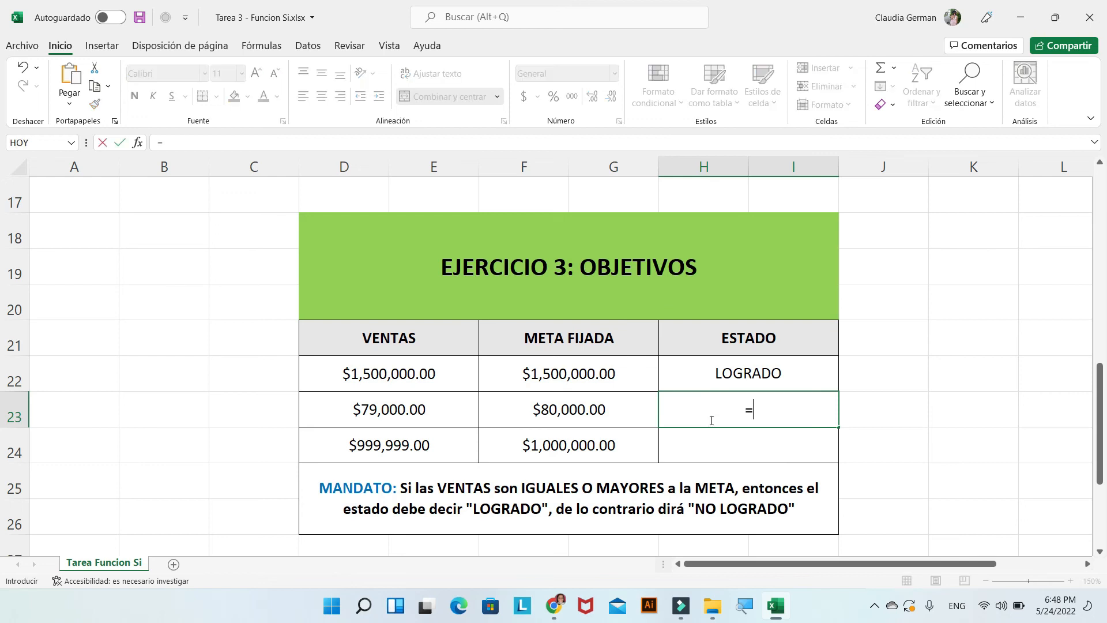
text(SI)
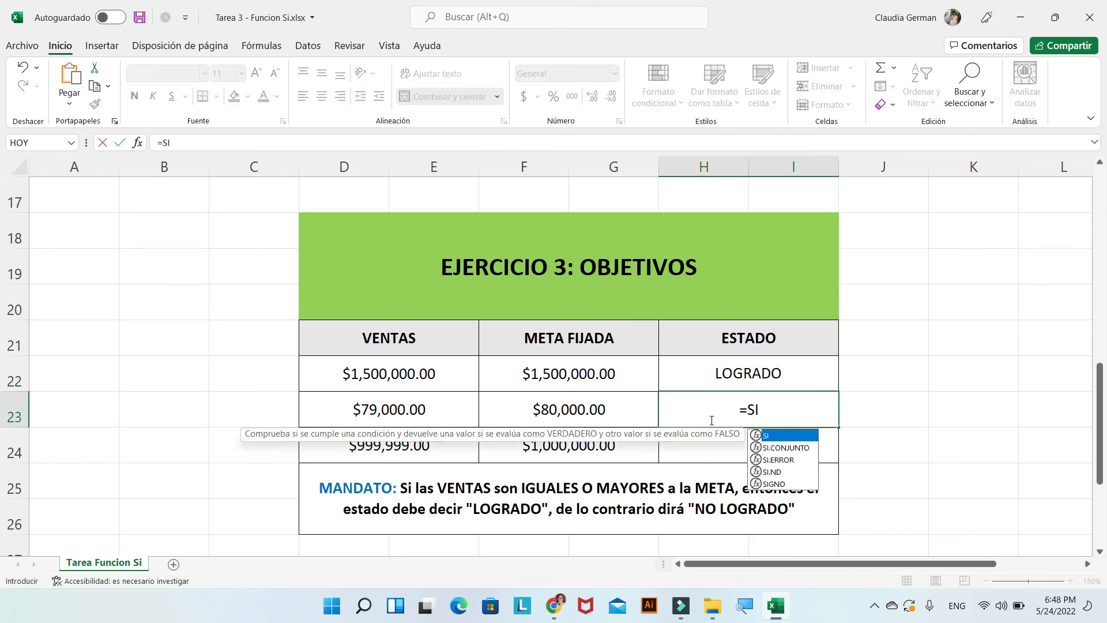
text(()
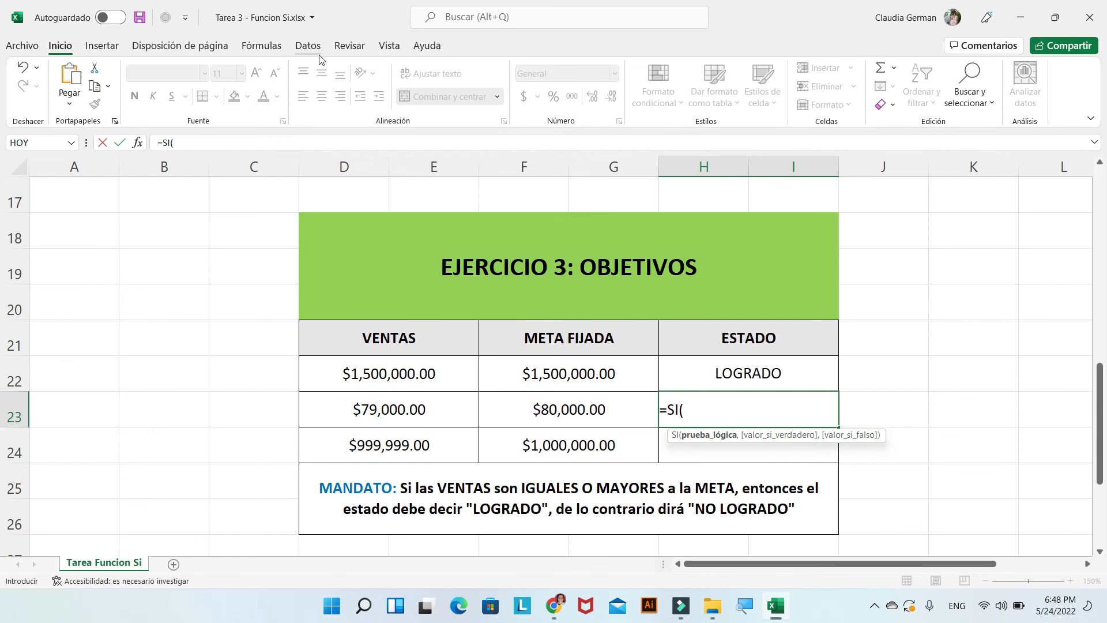
click(137, 143)
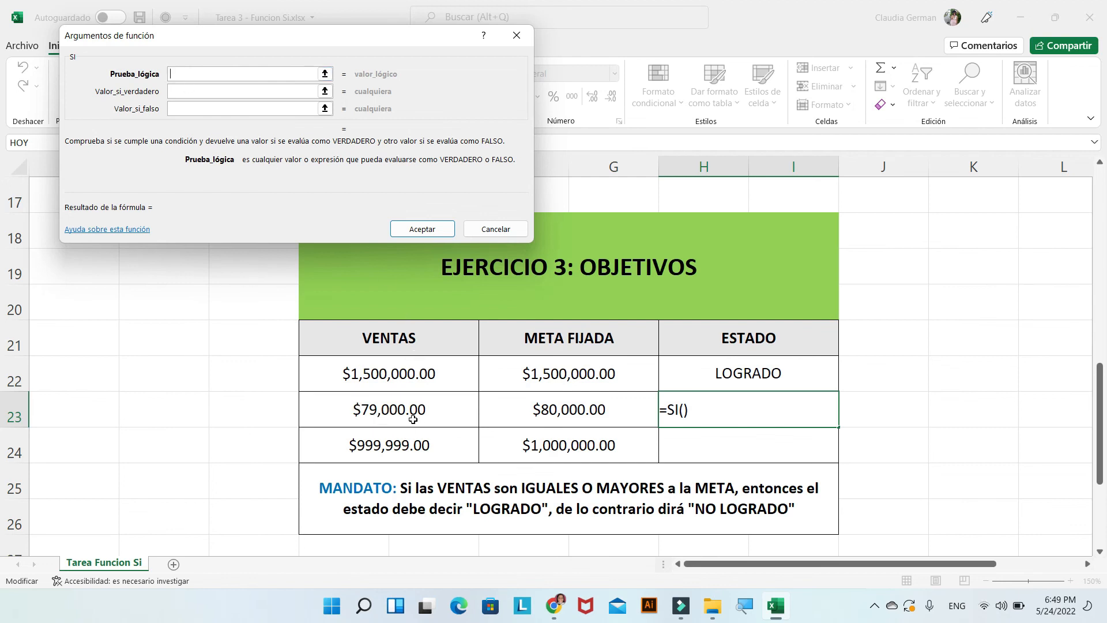
click(383, 417)
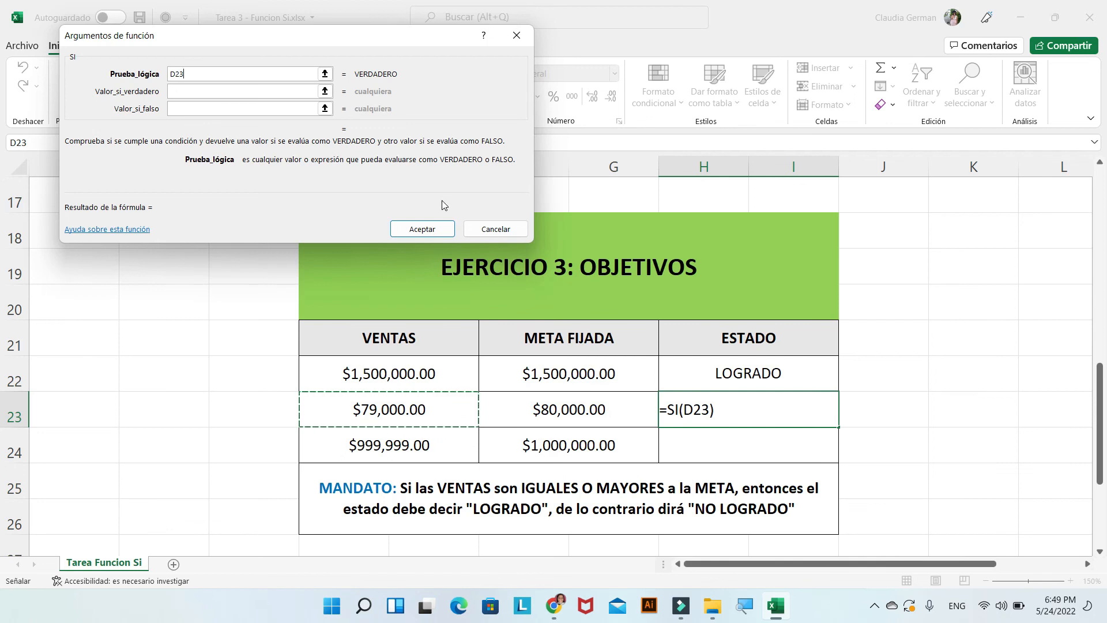
text(>=)
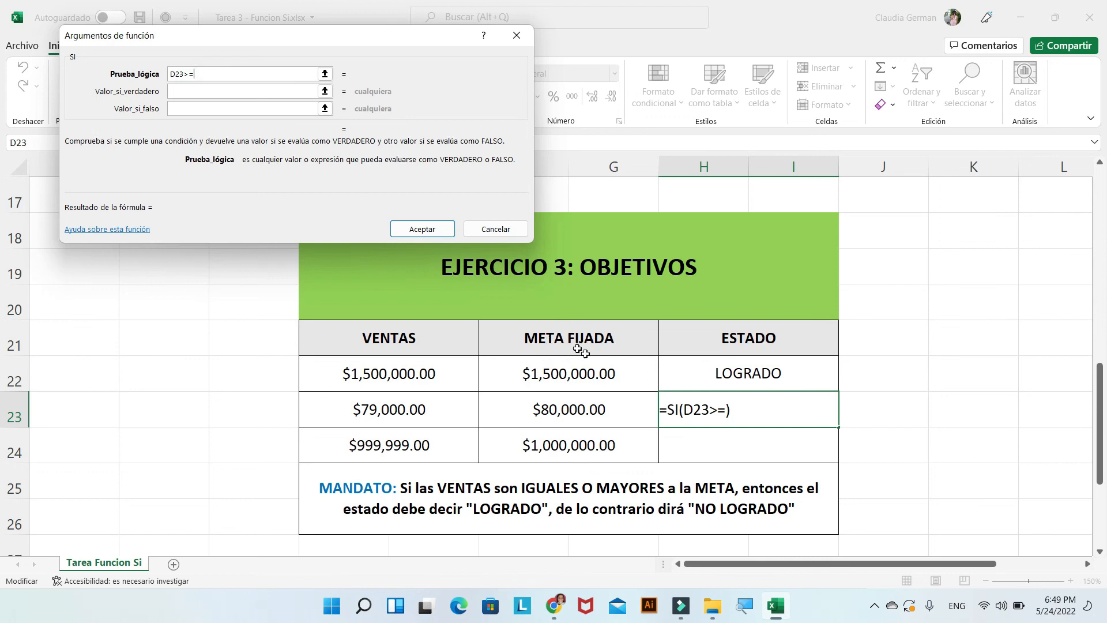
click(572, 411)
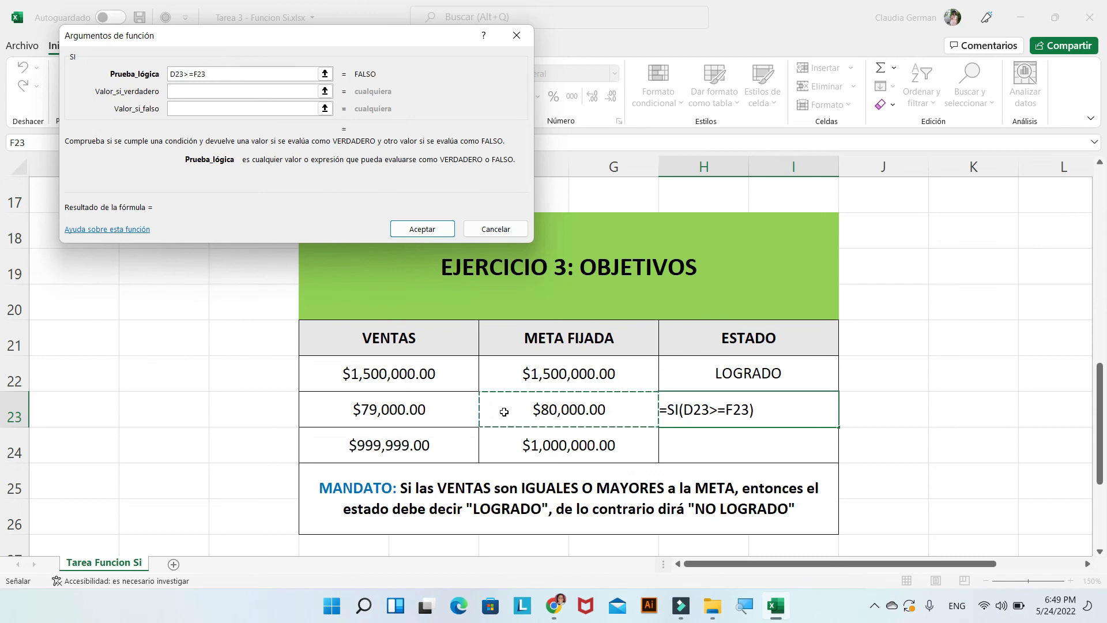
Set the value-if-true to "LOGRADO" and the value-if-false to "NO LOGRADO", and accept the SI formula in H23.
click(188, 94)
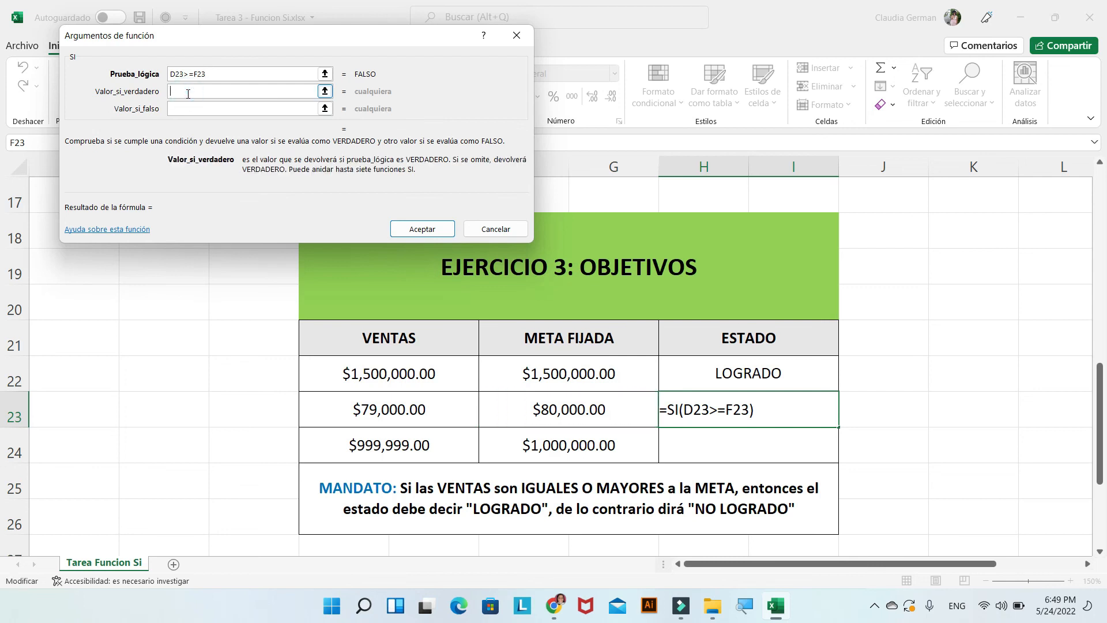
text("LOGRADO)
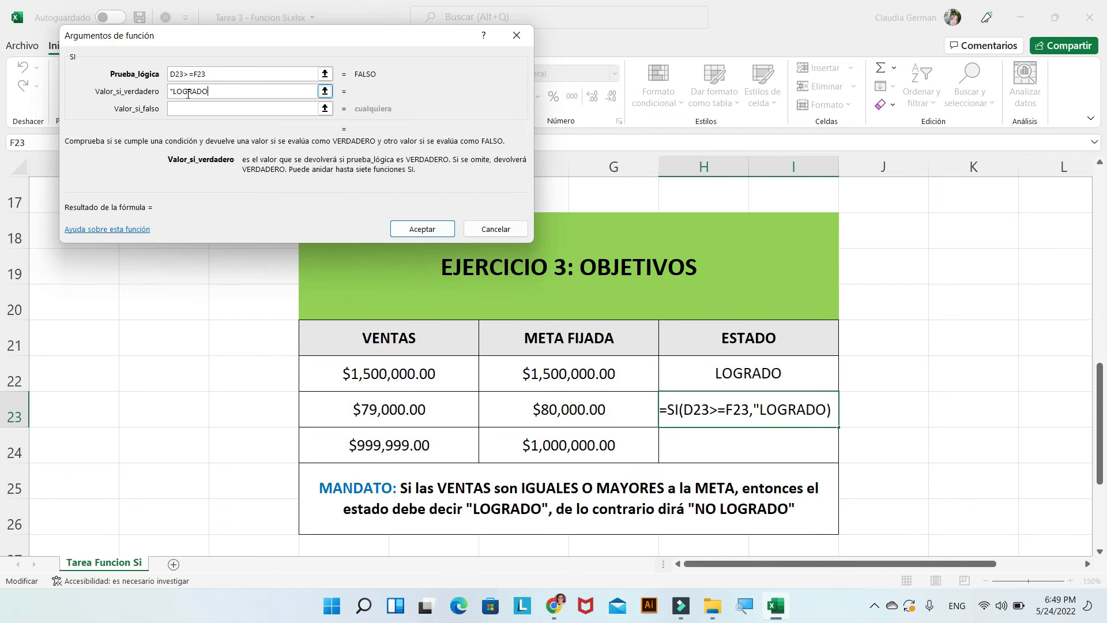
text(")
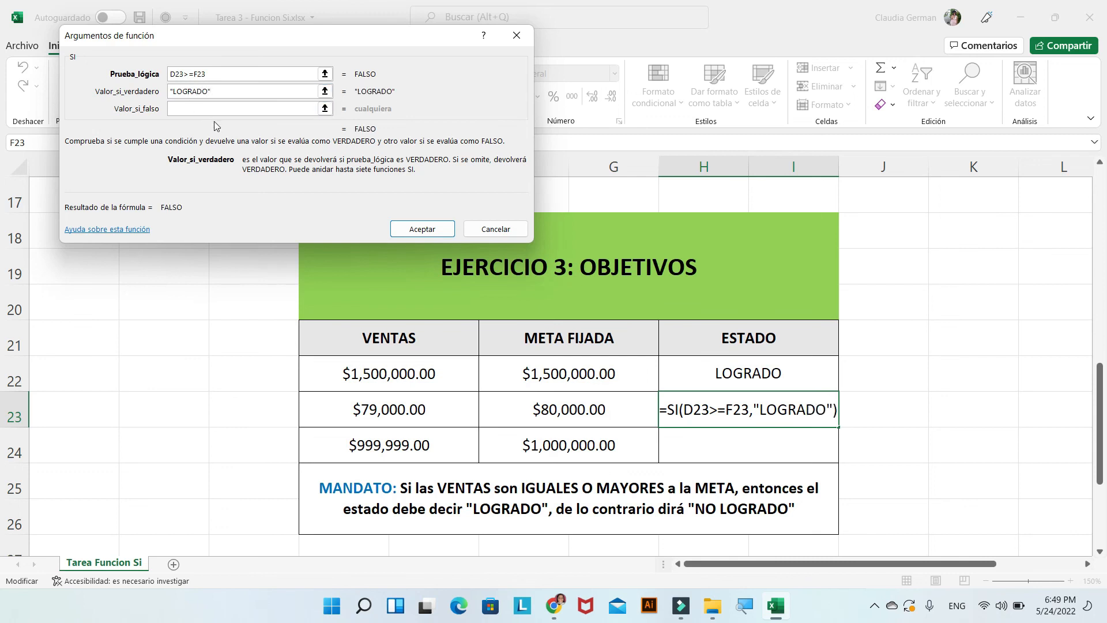
click(217, 108)
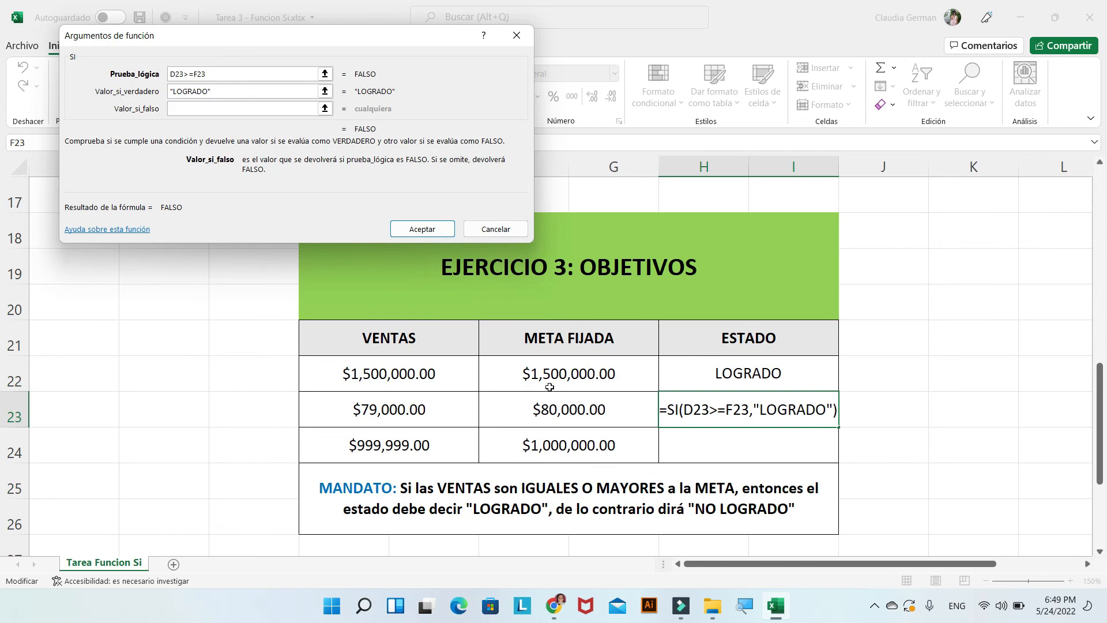
text("NO LAGRA)
key(BackSpace)
key(BackSpace)
key(BackSpace)
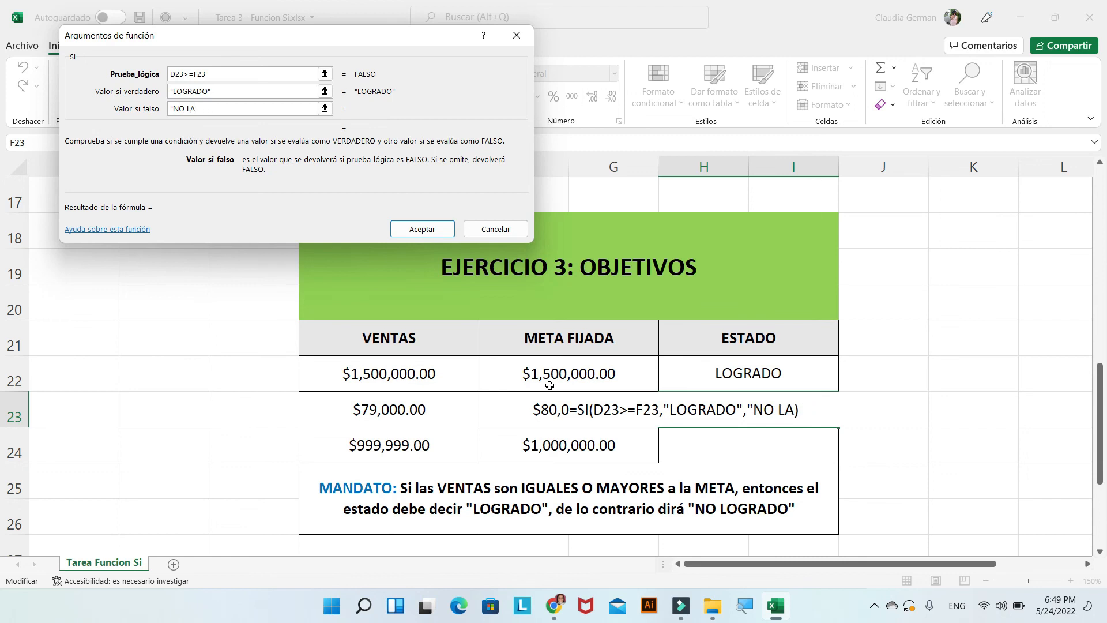
text(OGRADO)
click(420, 230)
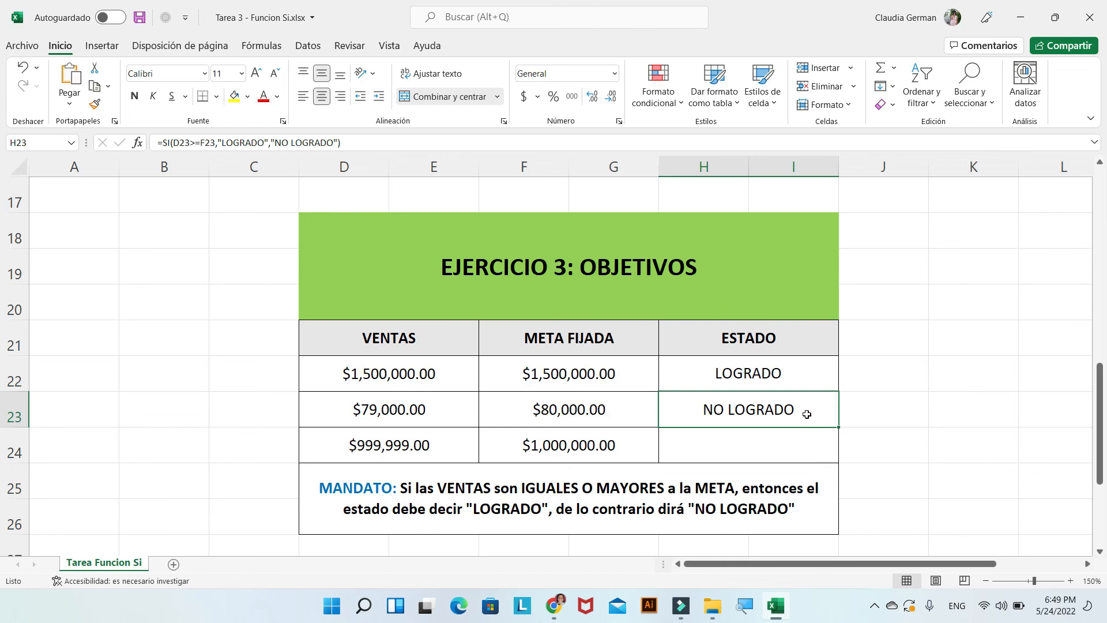
Fill the SI formula from H23 down to the last ESTADO cell H24 and check the copied formula's cell references.
drag(837, 426, 831, 452)
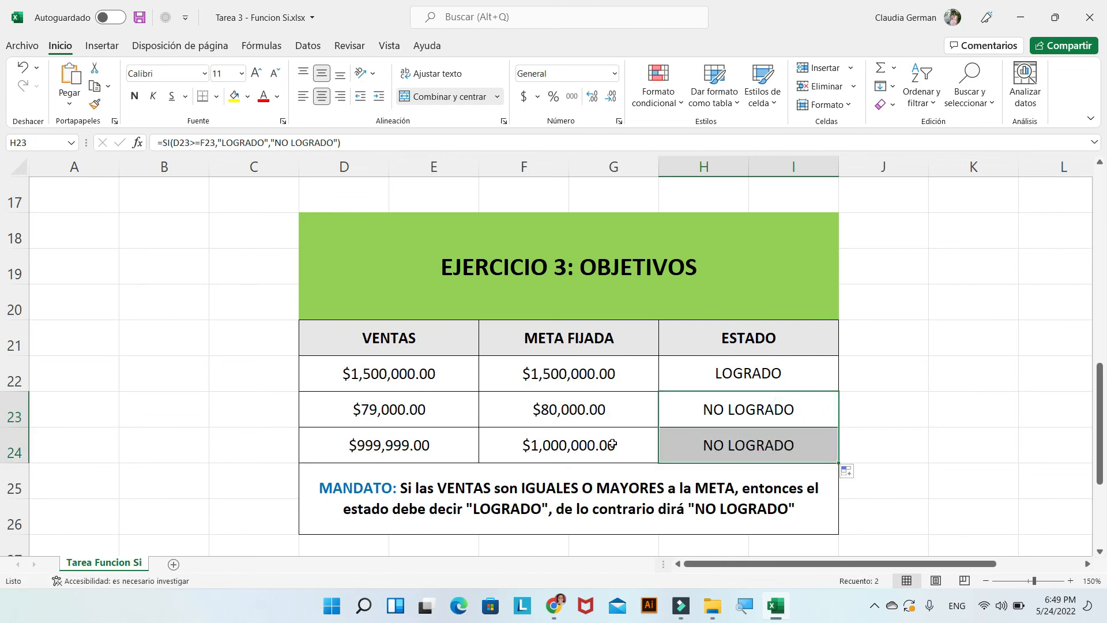
double_click(736, 444)
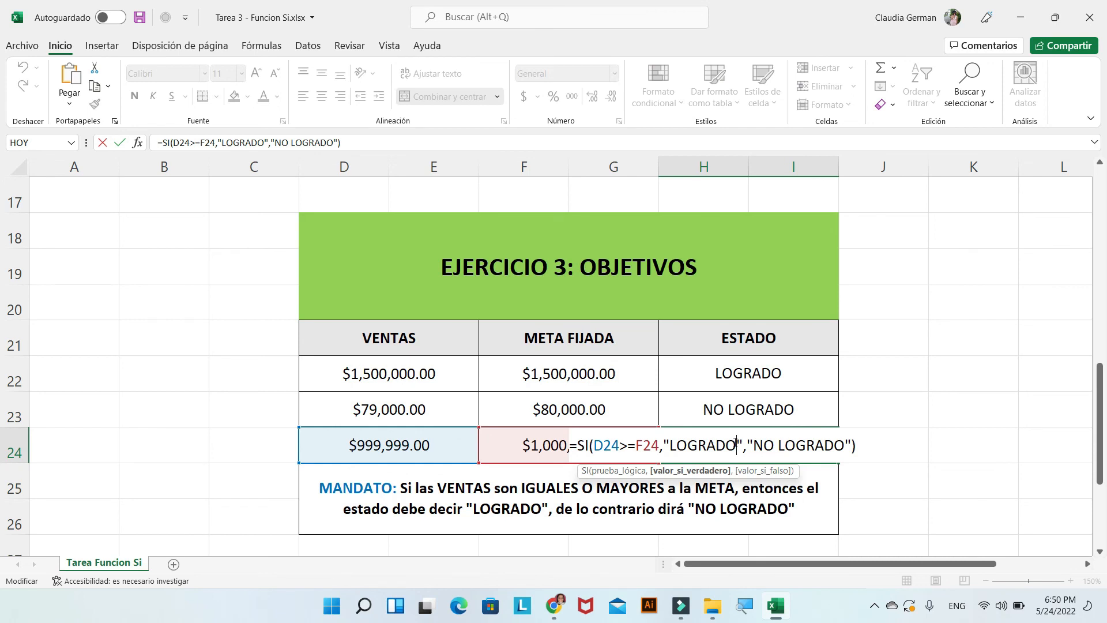
key(Return)
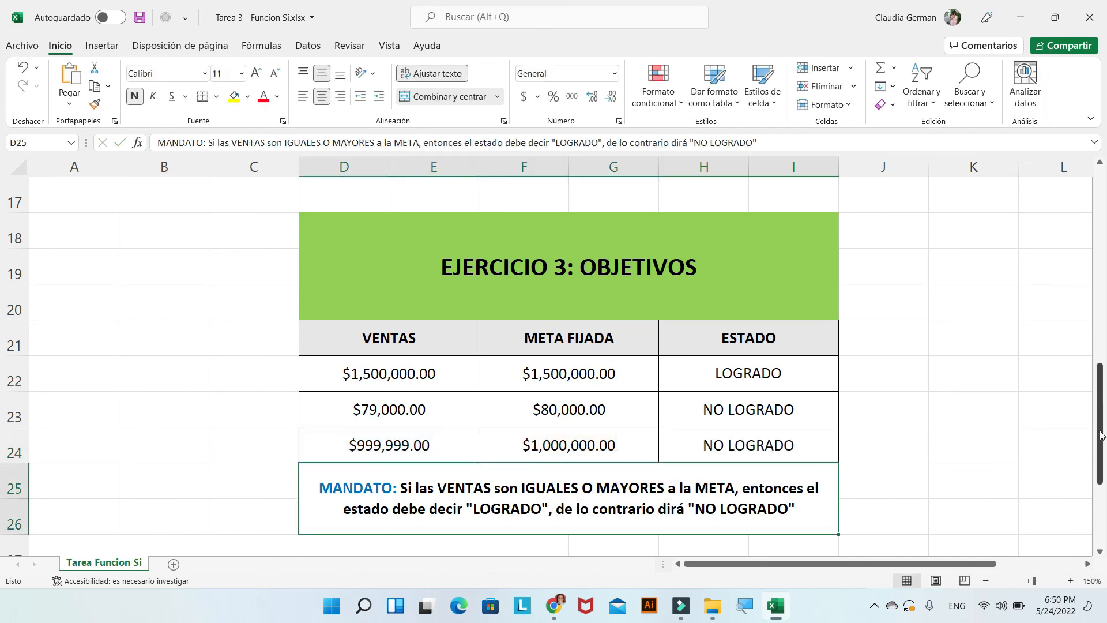
drag(1101, 435, 1104, 481)
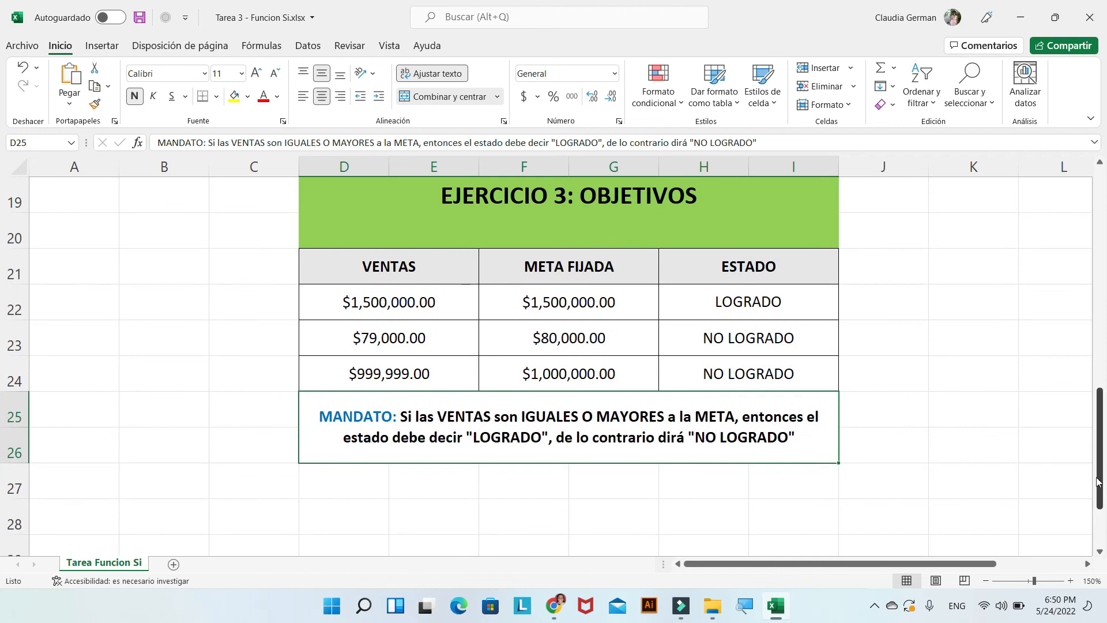
drag(1104, 472, 1104, 345)
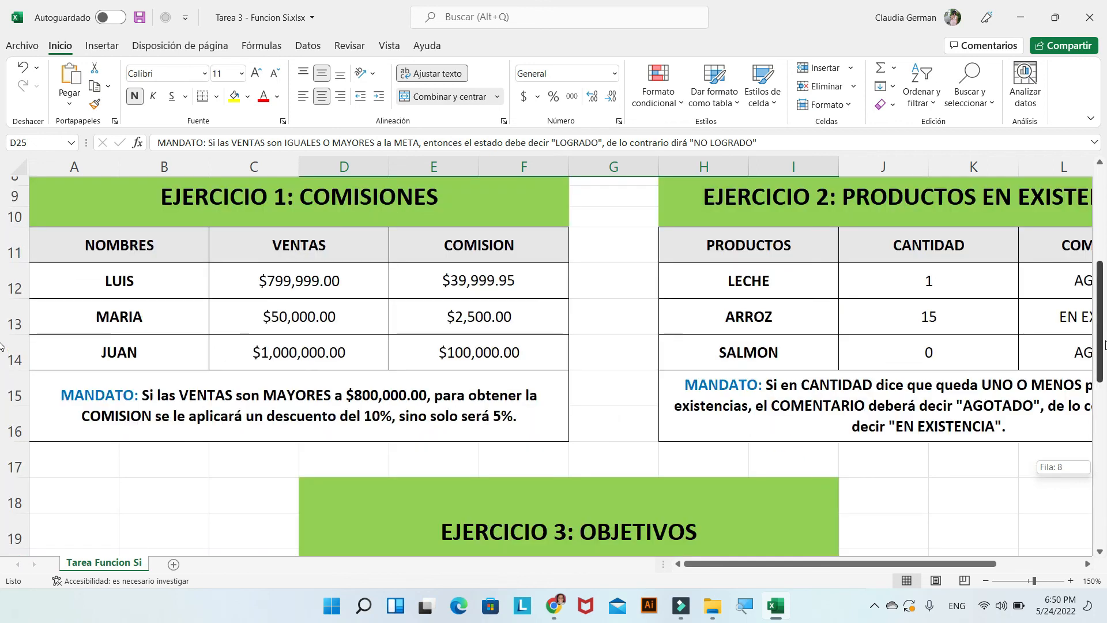